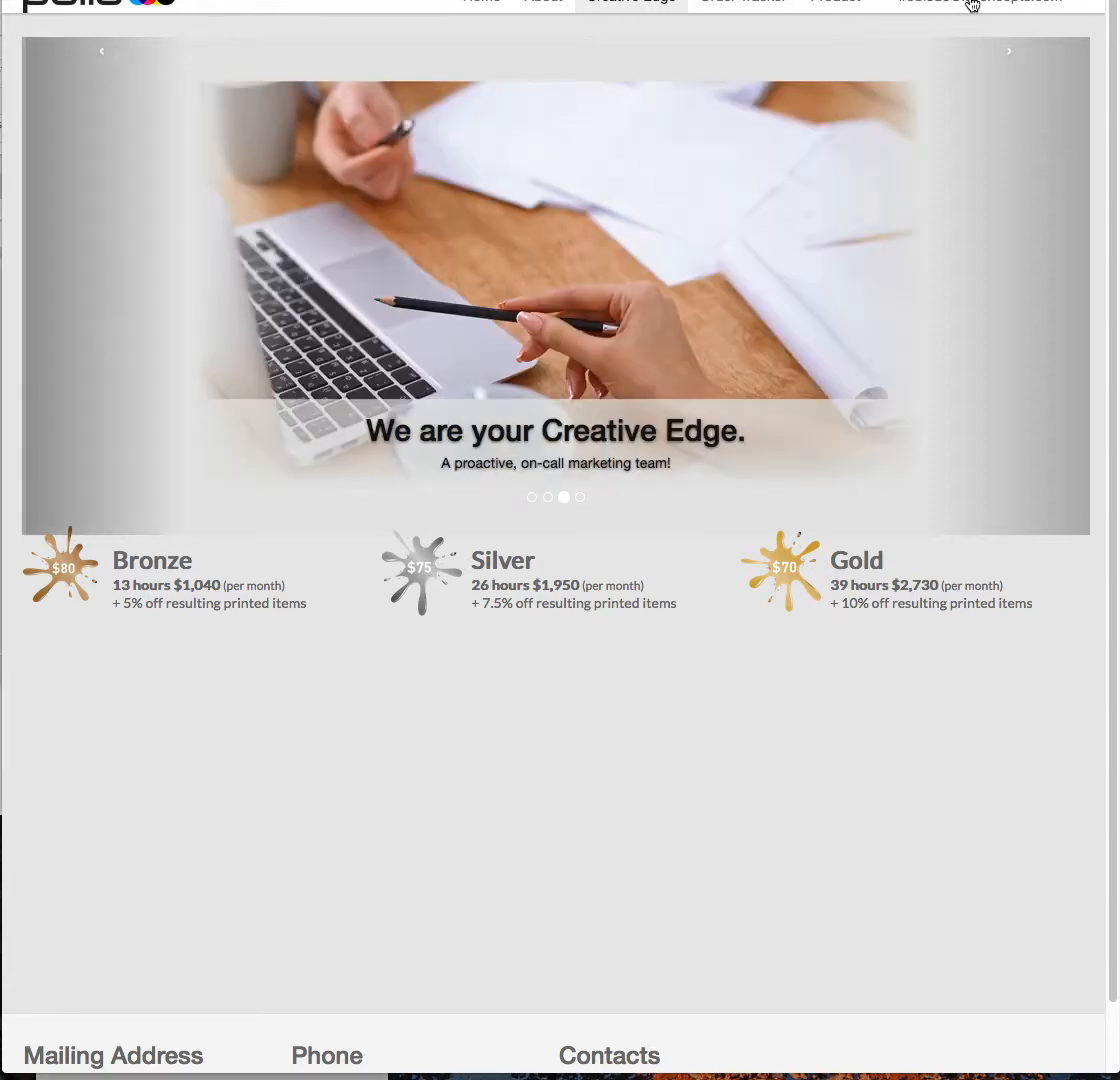
Enter the IS Concepts, Inc., Admin (client) account and open its marketing prospects
left_click(970, 5)
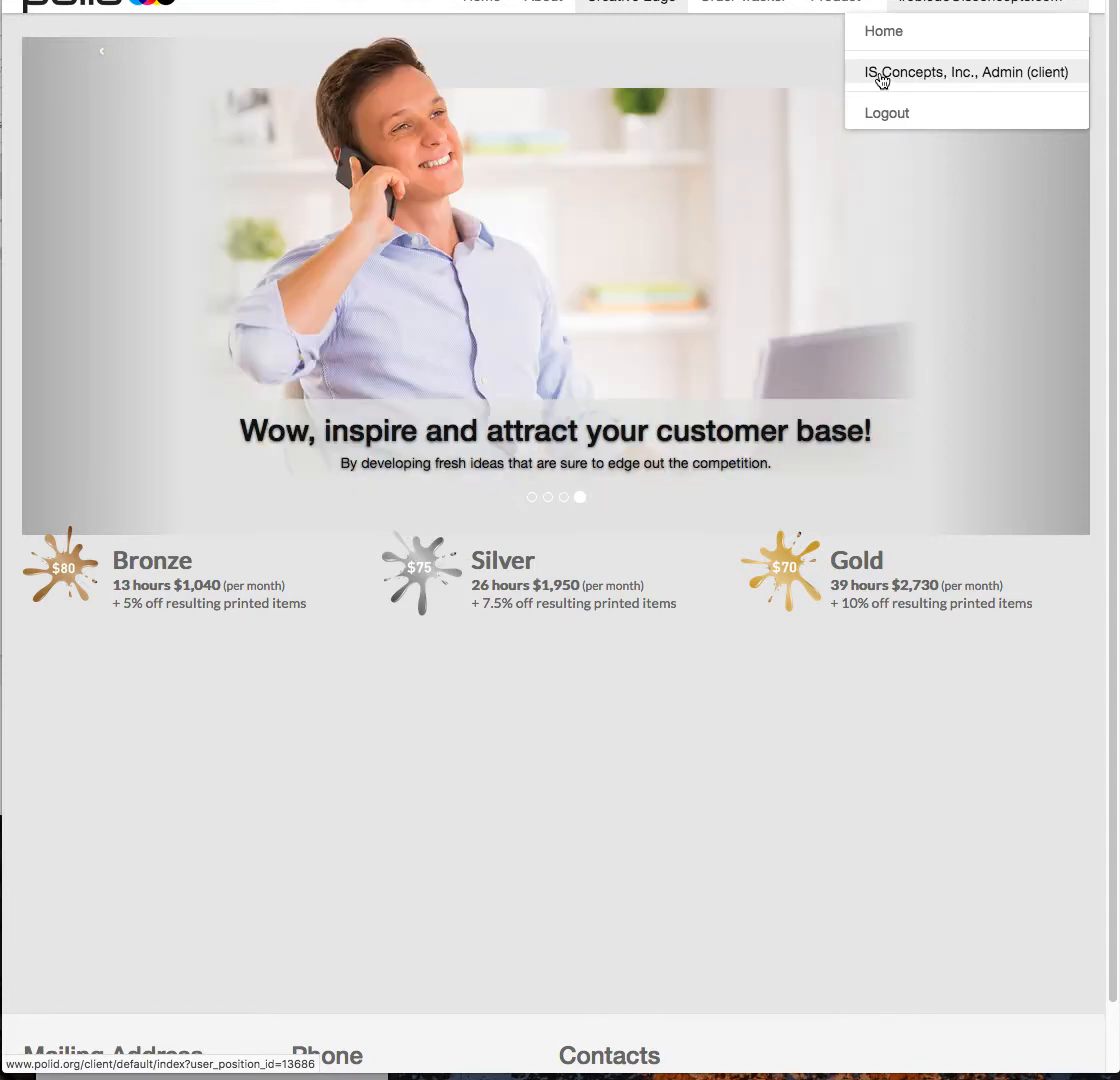
left_click(882, 76)
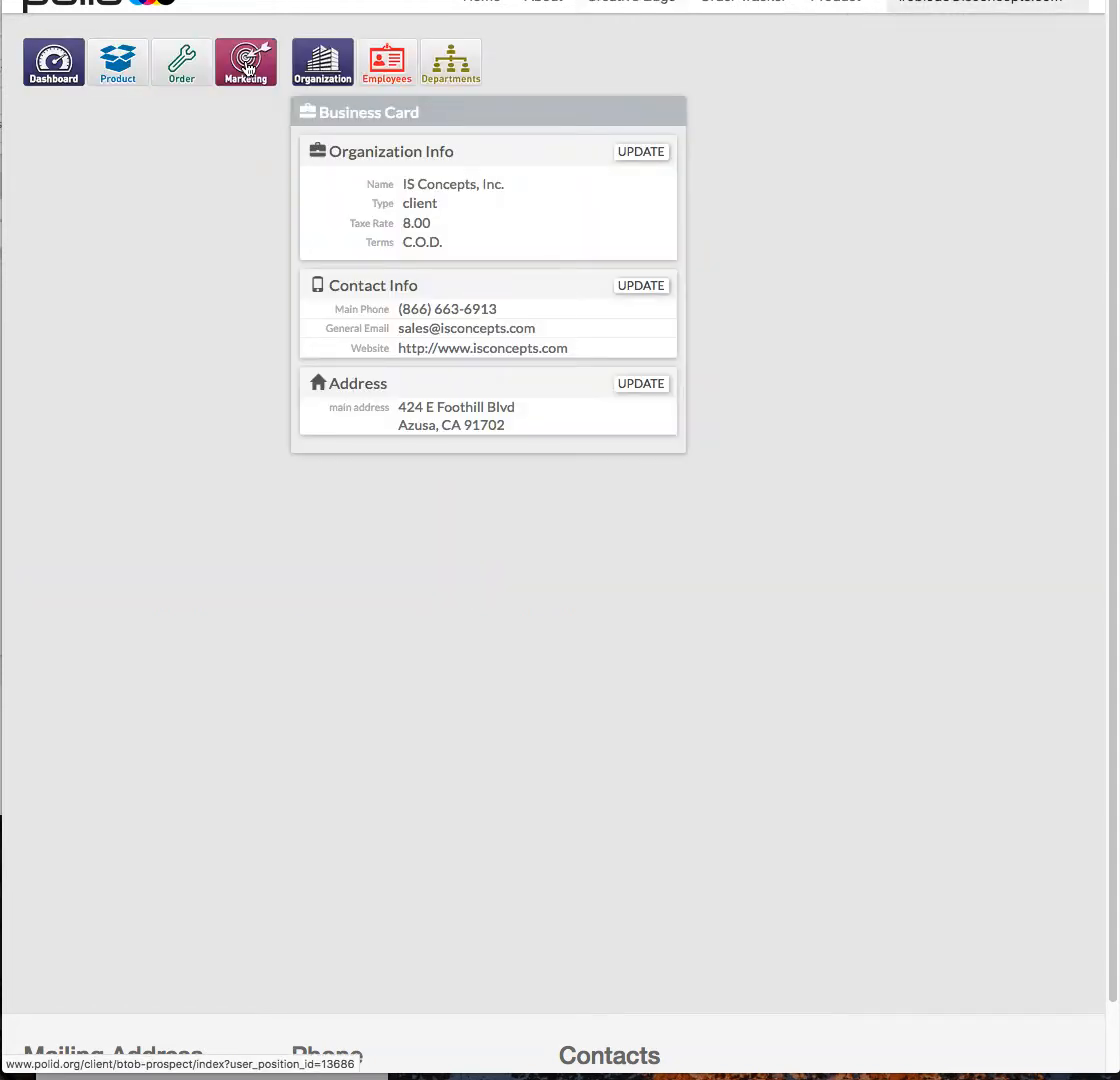
left_click(247, 68)
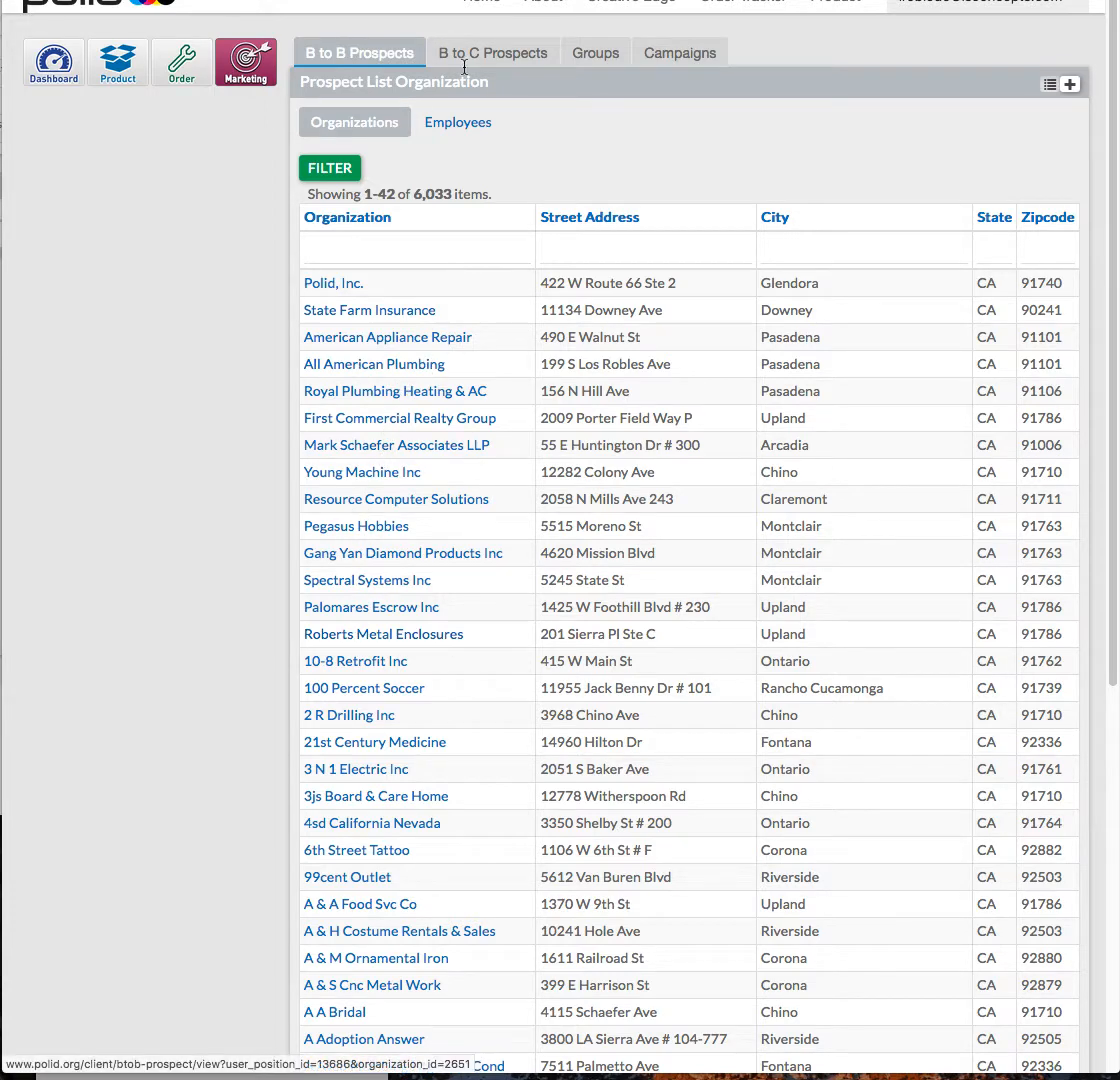
Review the B to B prospect filter criteria and the groups offered for assigning filtered records, and close the filter
left_click(333, 170)
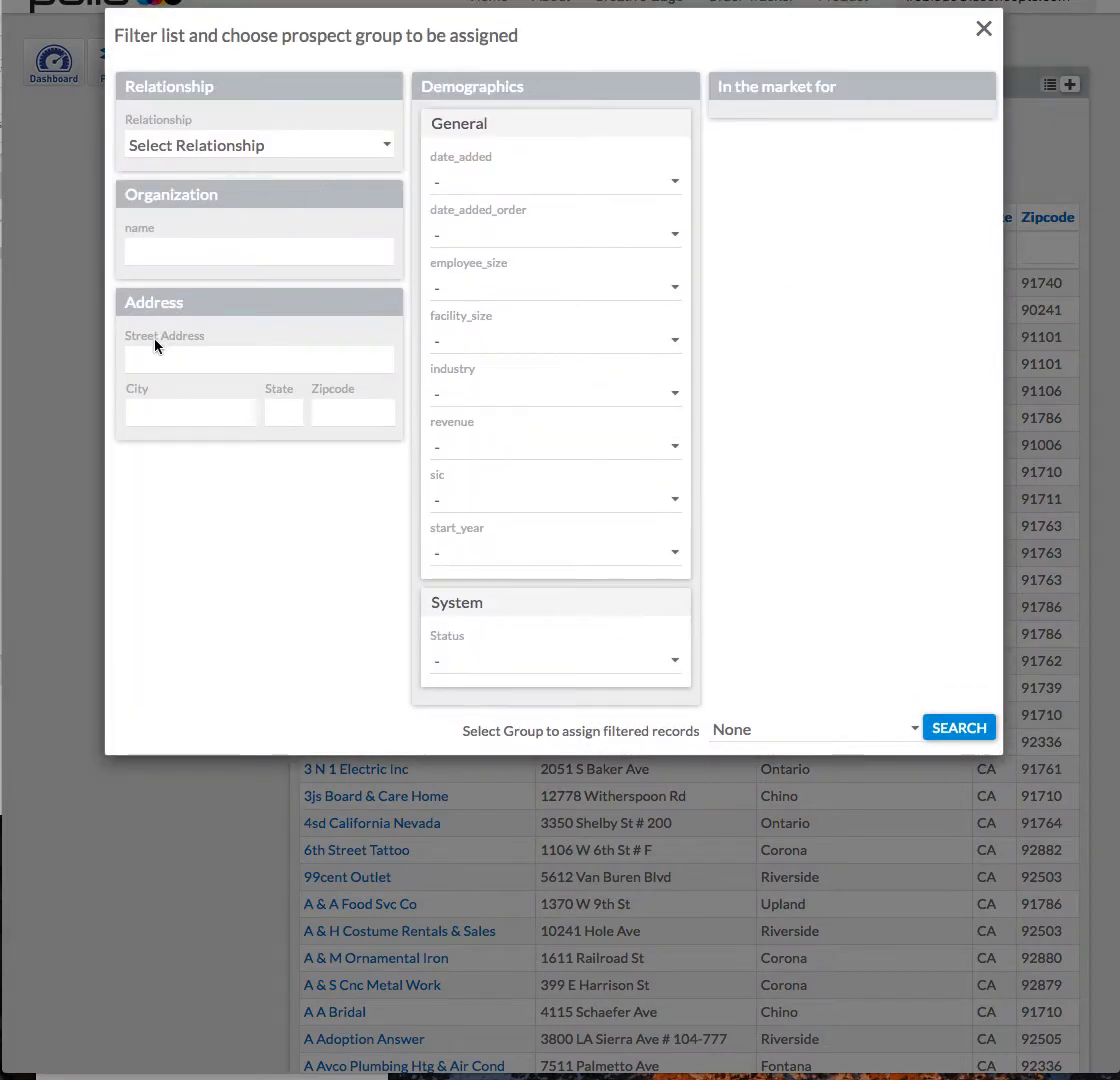
left_click(164, 355)
left_click(750, 732)
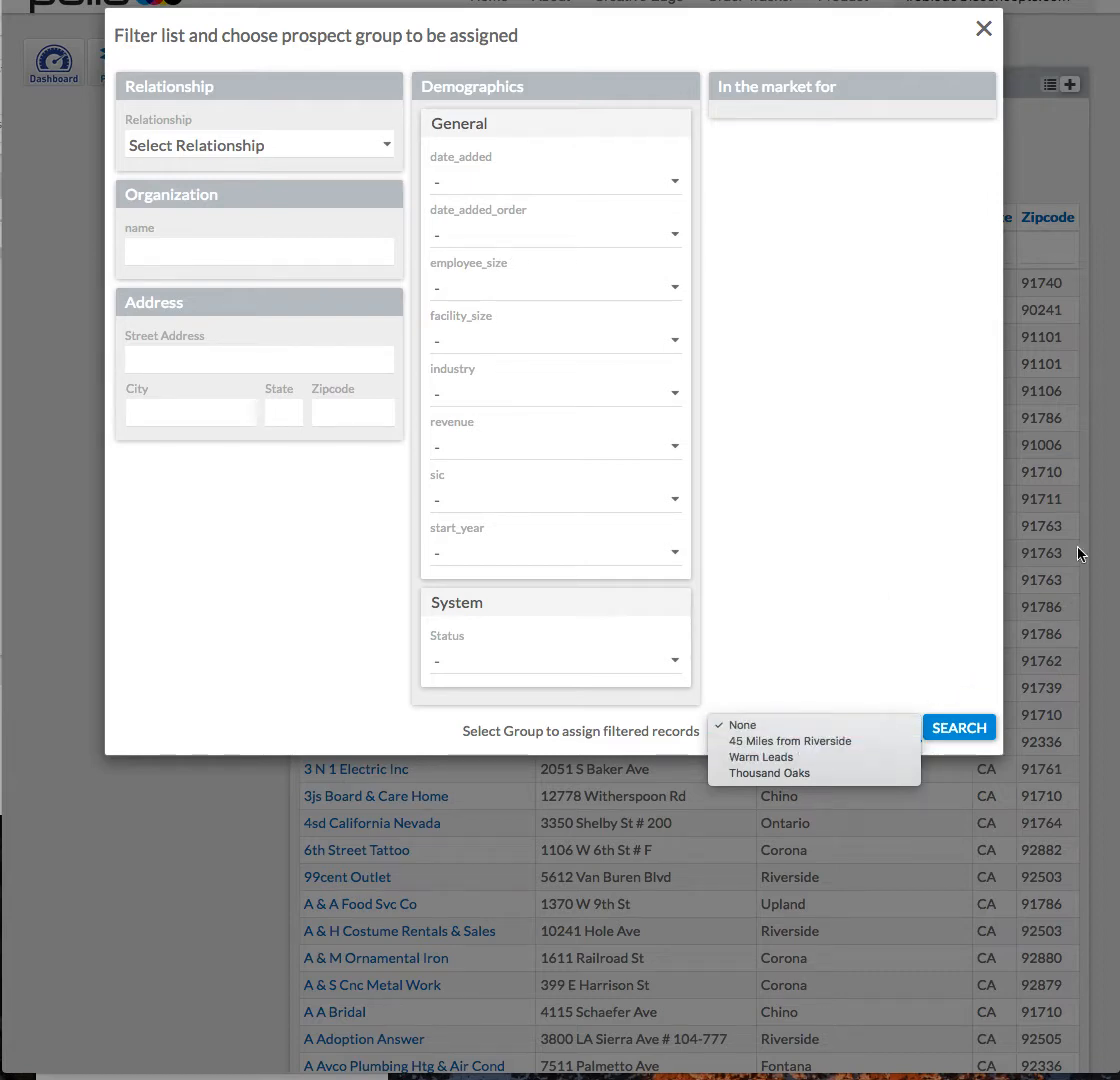
left_click(979, 38)
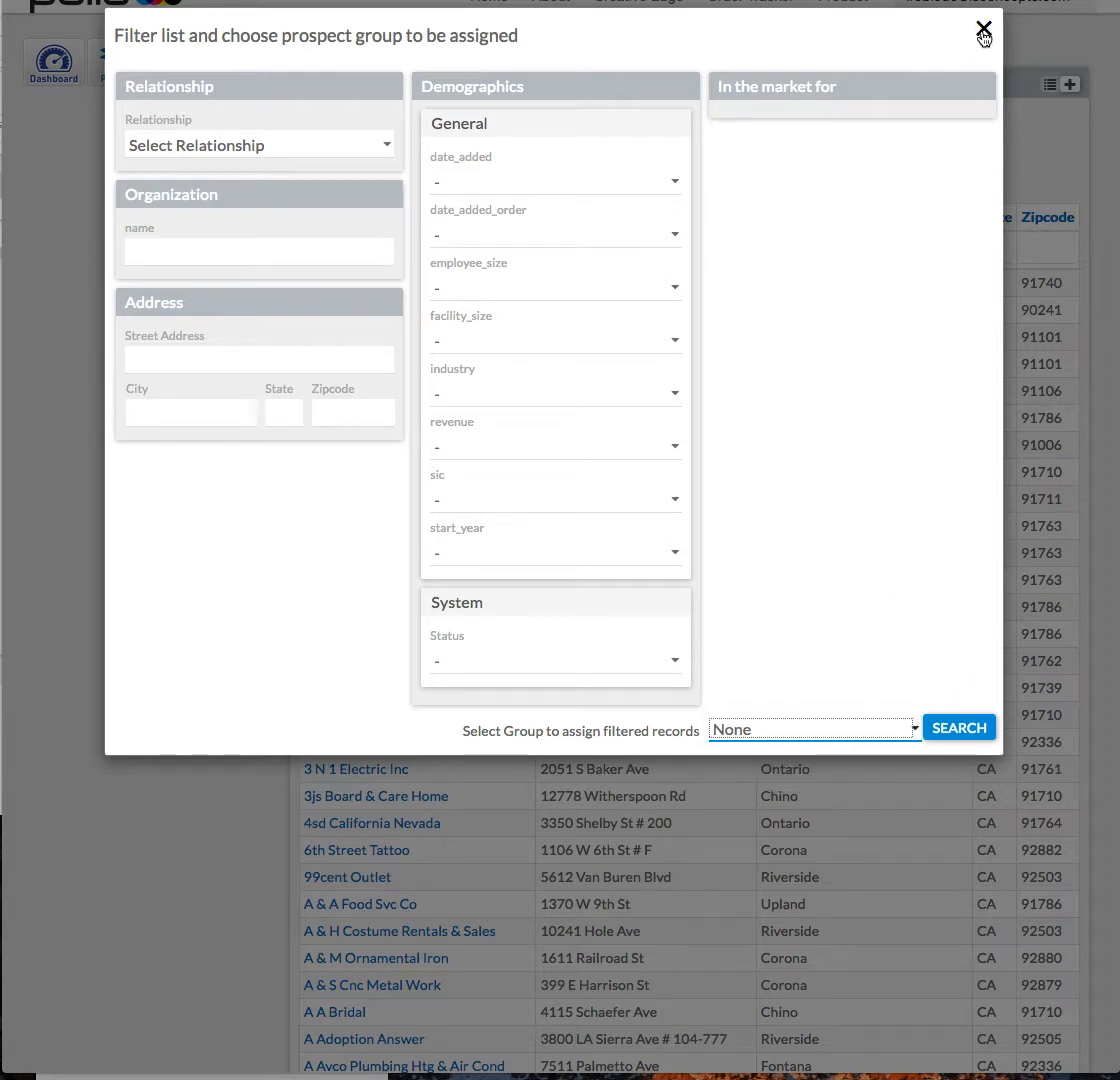
left_click(981, 38)
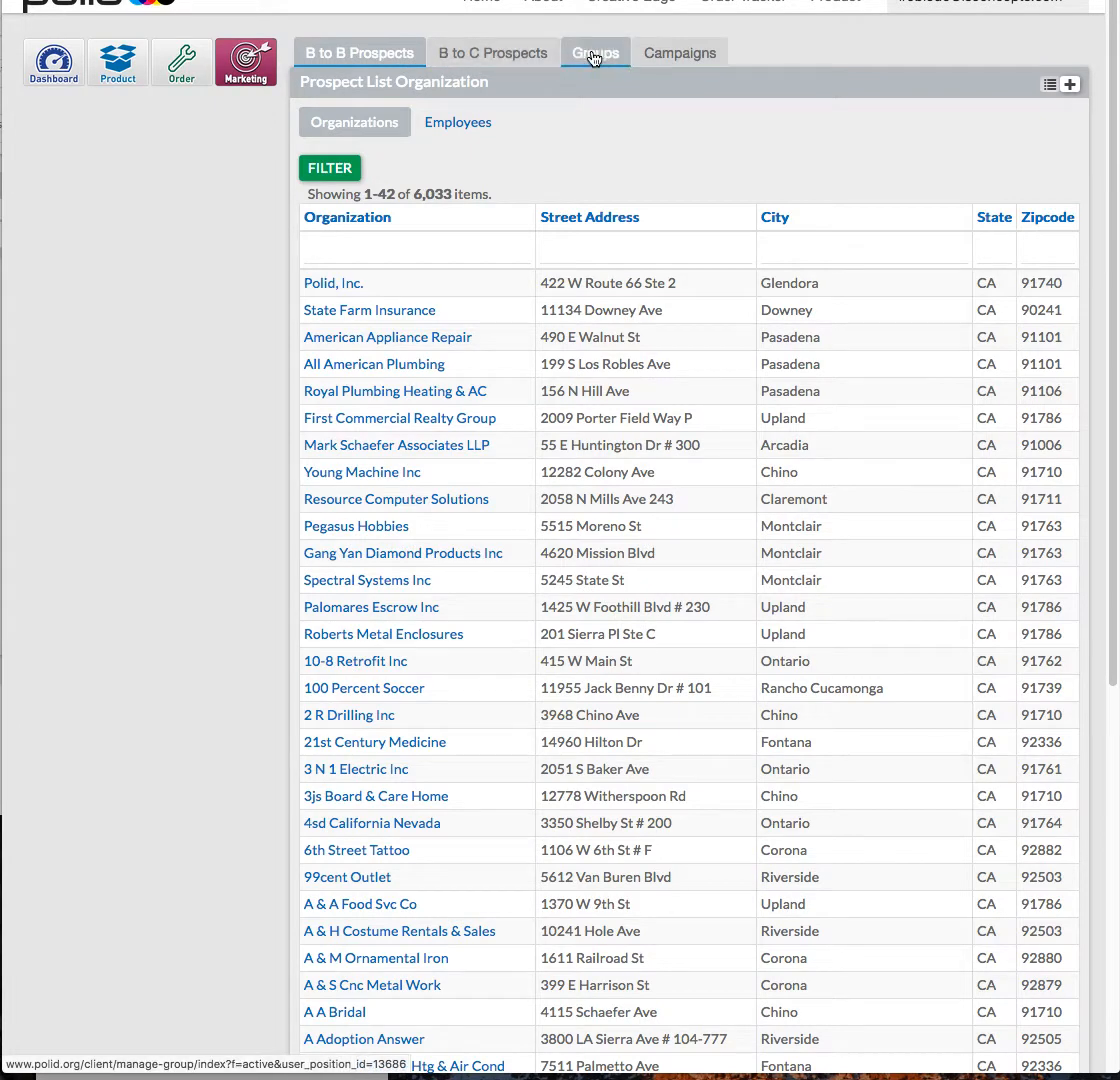
Open the marketing group "45 Miles from Riverside" for editing
left_click(594, 57)
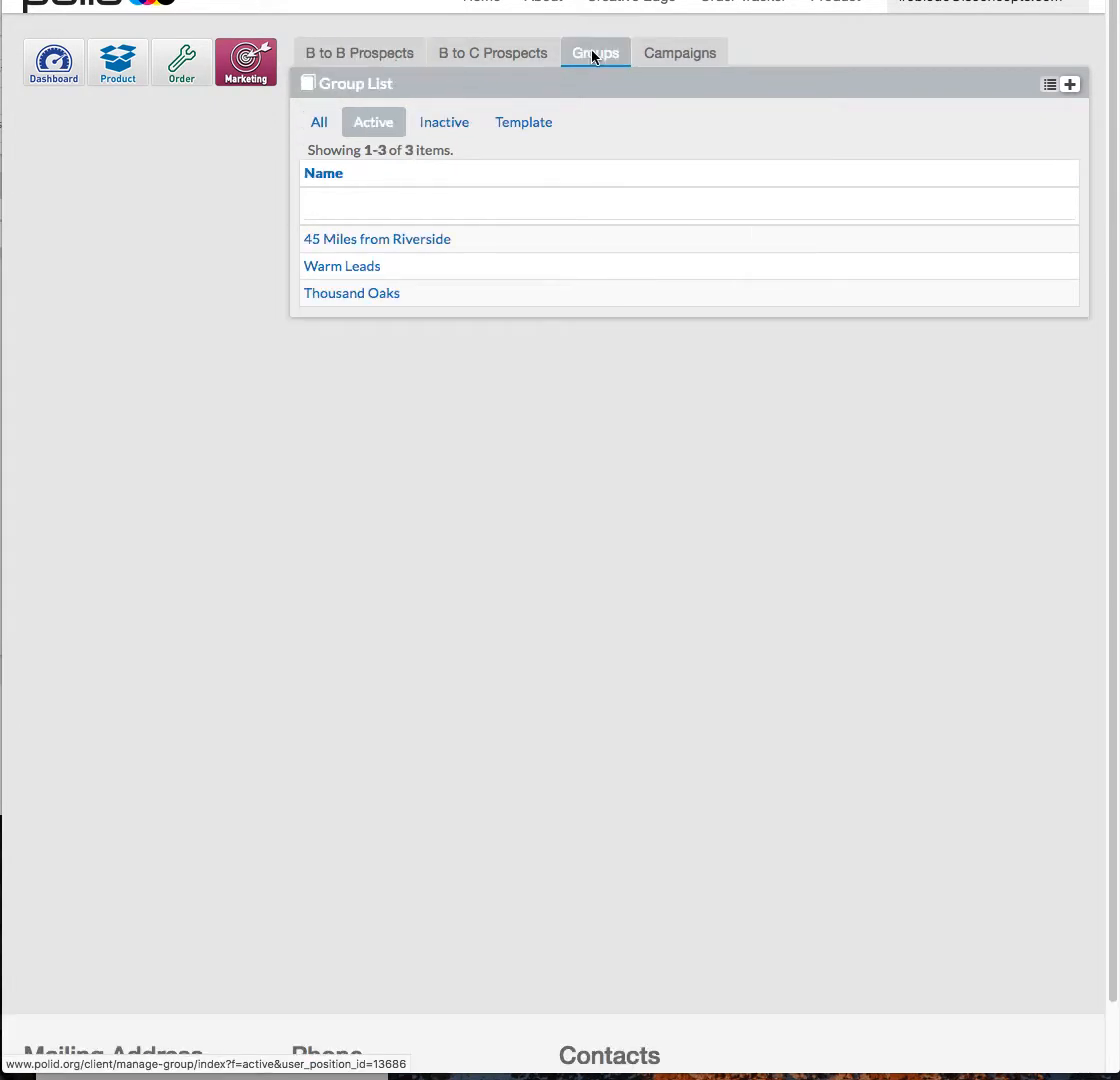
left_click(334, 246)
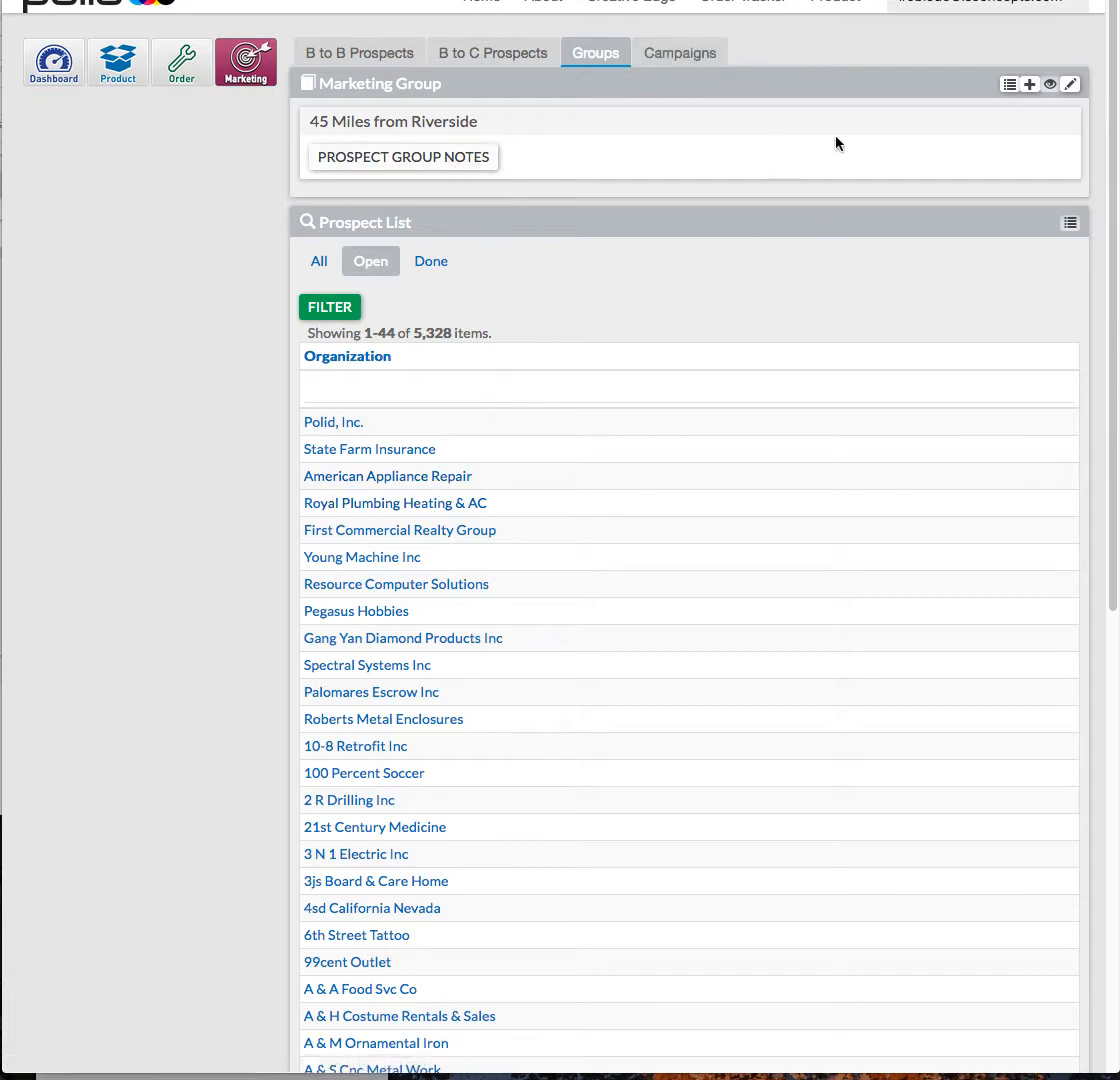
left_click(1071, 86)
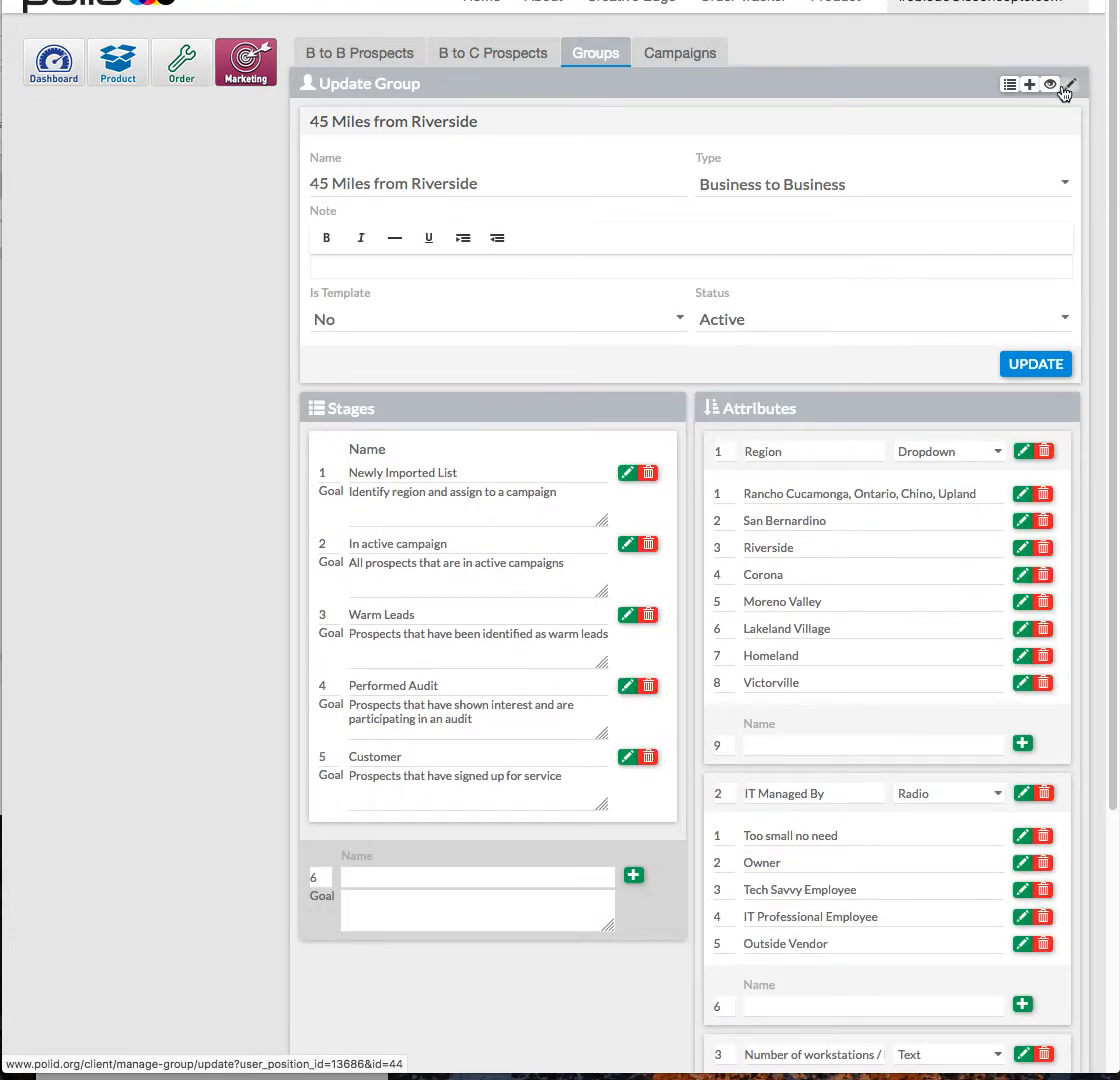
Review the names and goals of the group's first three stages
left_click_drag(326, 408, 412, 535)
left_click(412, 490)
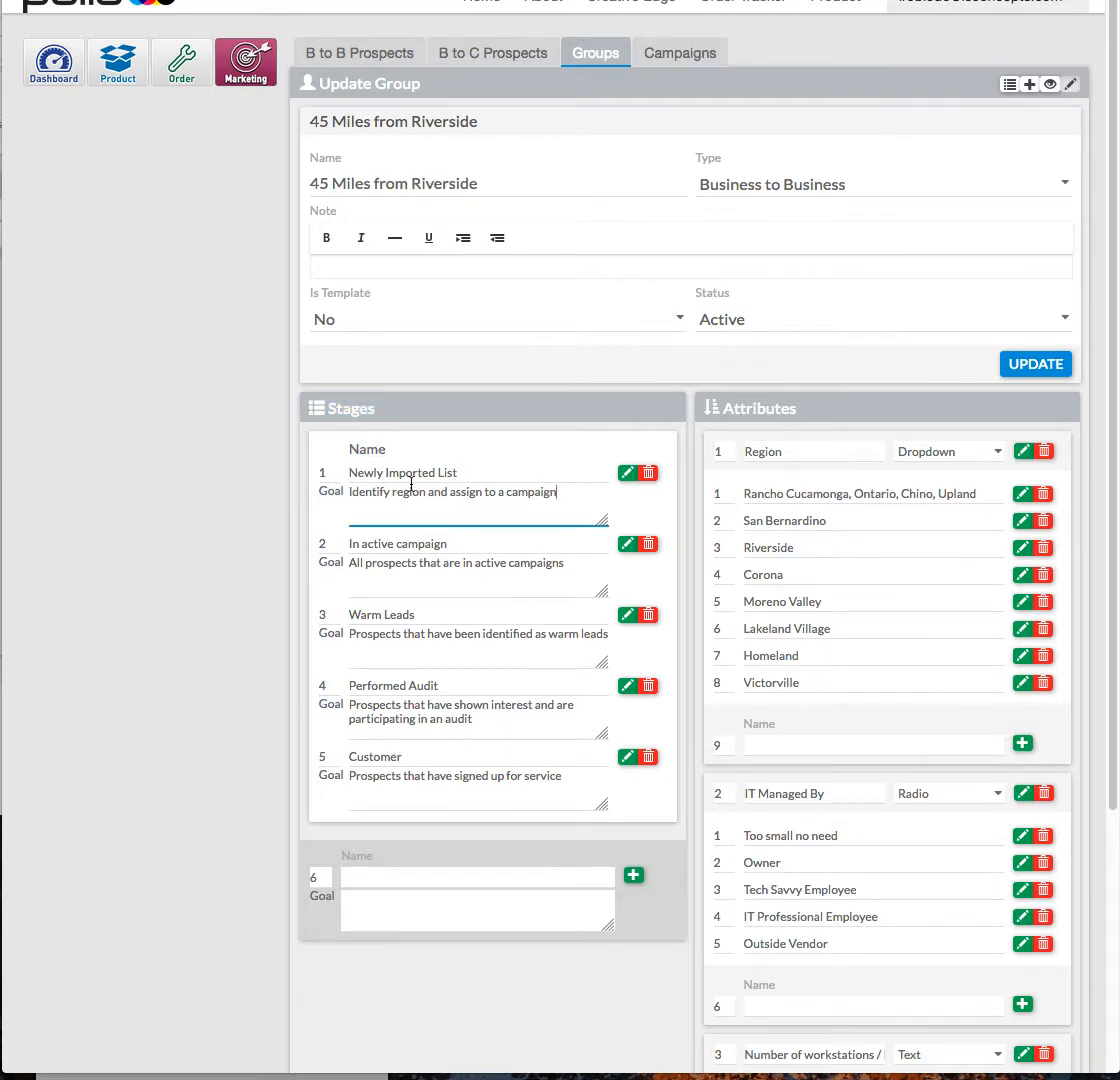
left_click_drag(468, 471, 340, 467)
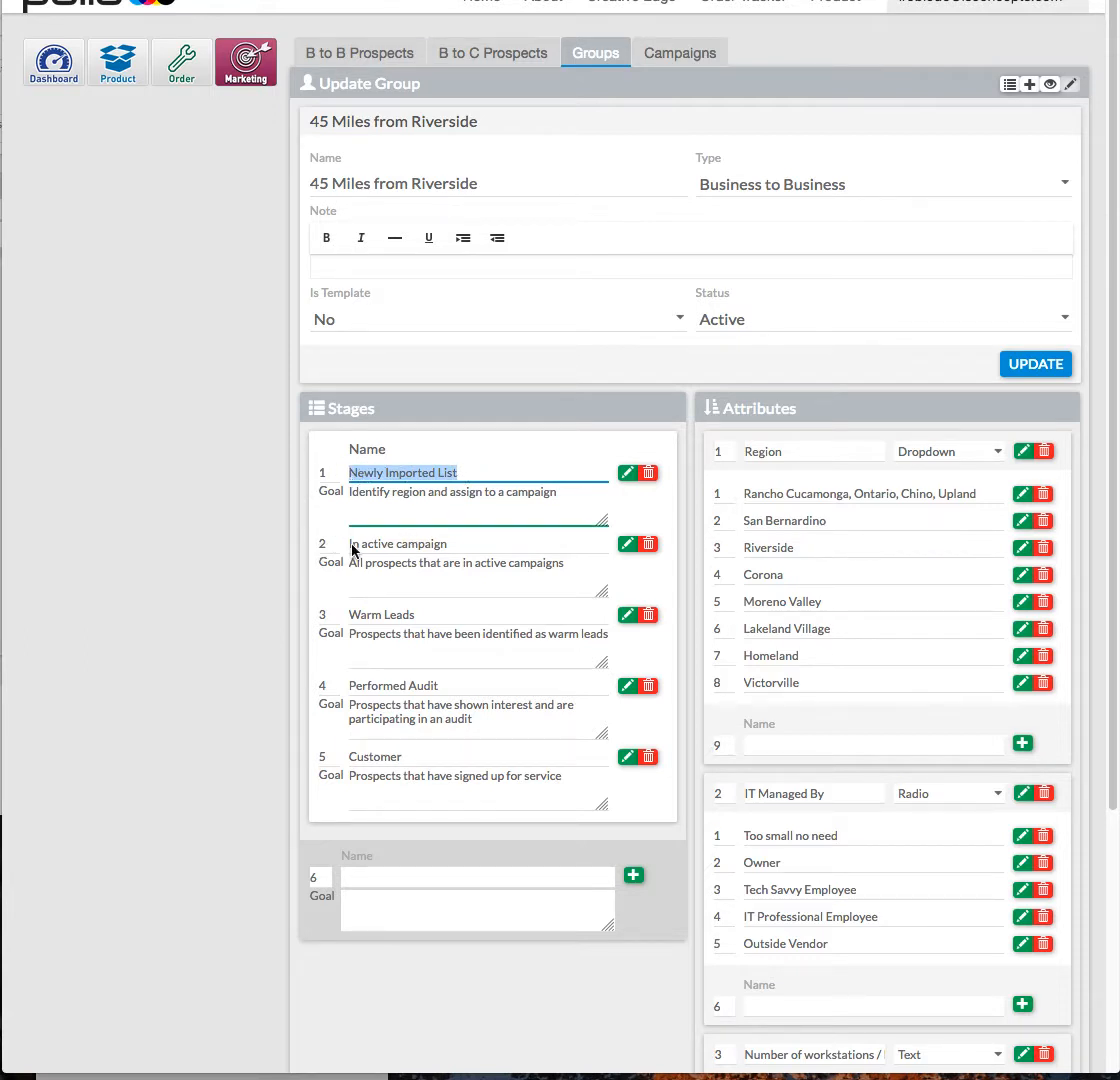
left_click_drag(350, 546, 467, 543)
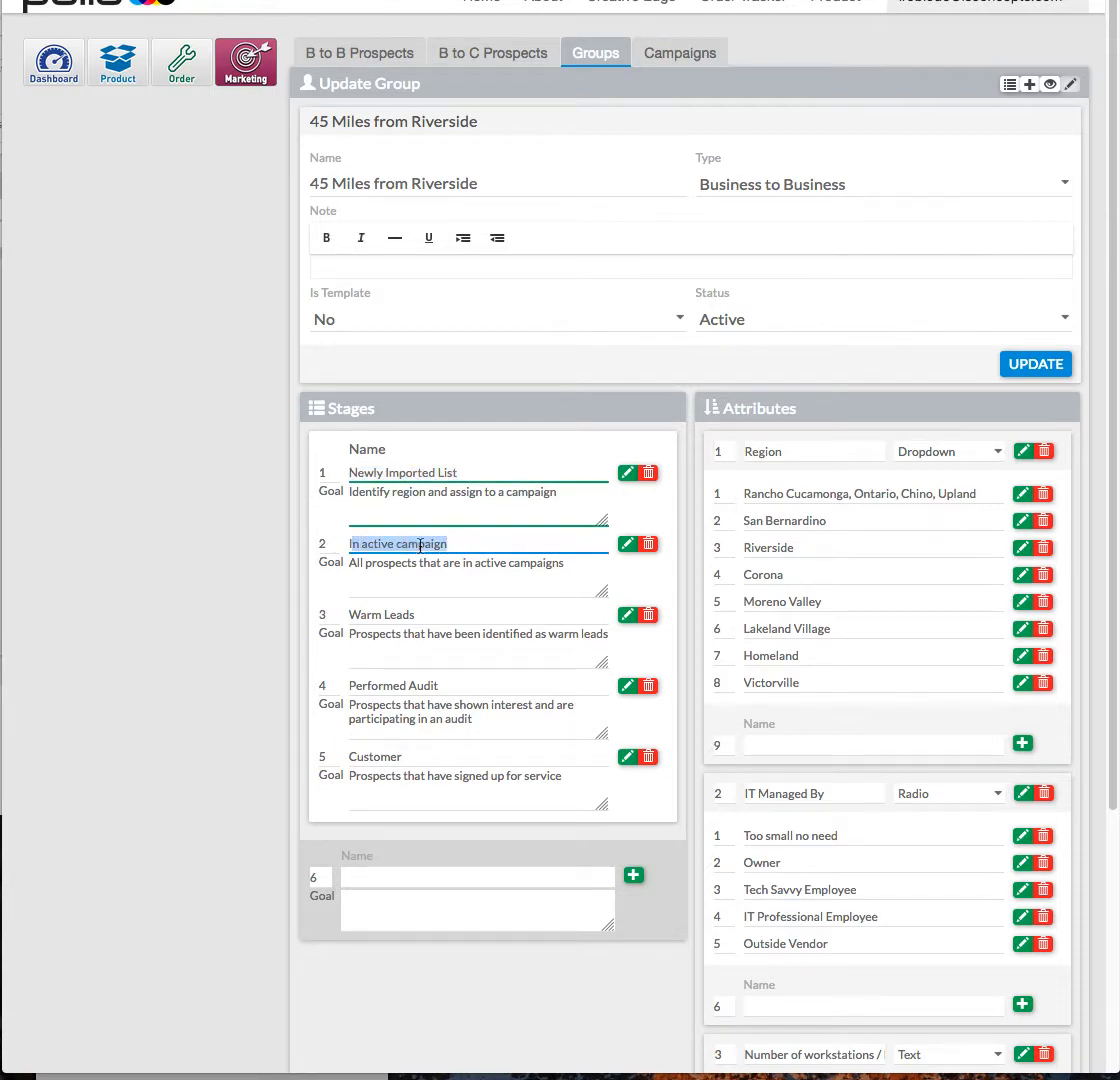
left_click(350, 615)
left_click_drag(350, 615, 462, 613)
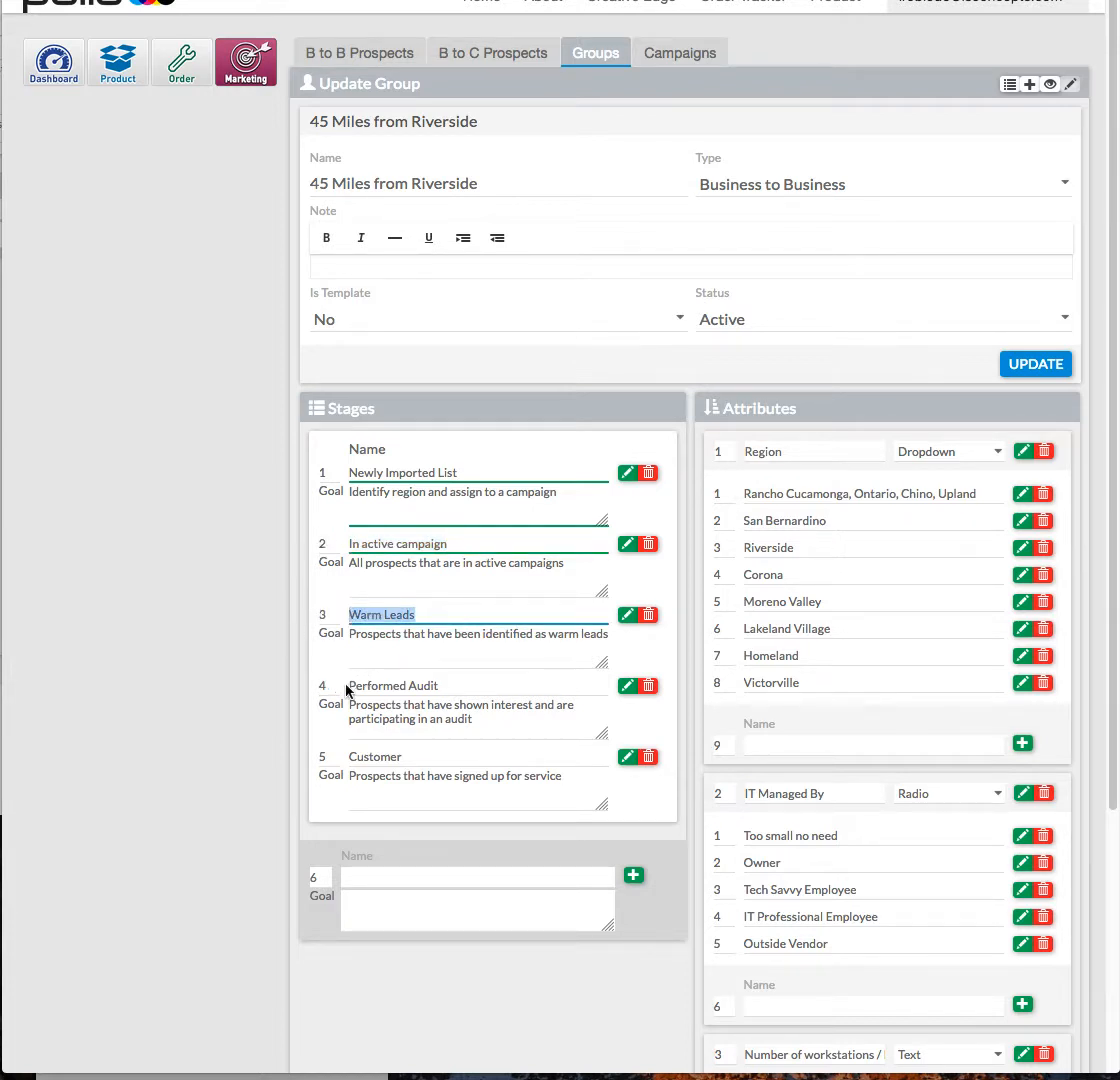
Rename the group's fourth stage to "Performed IT Audit" and save it
left_click_drag(351, 685, 447, 683)
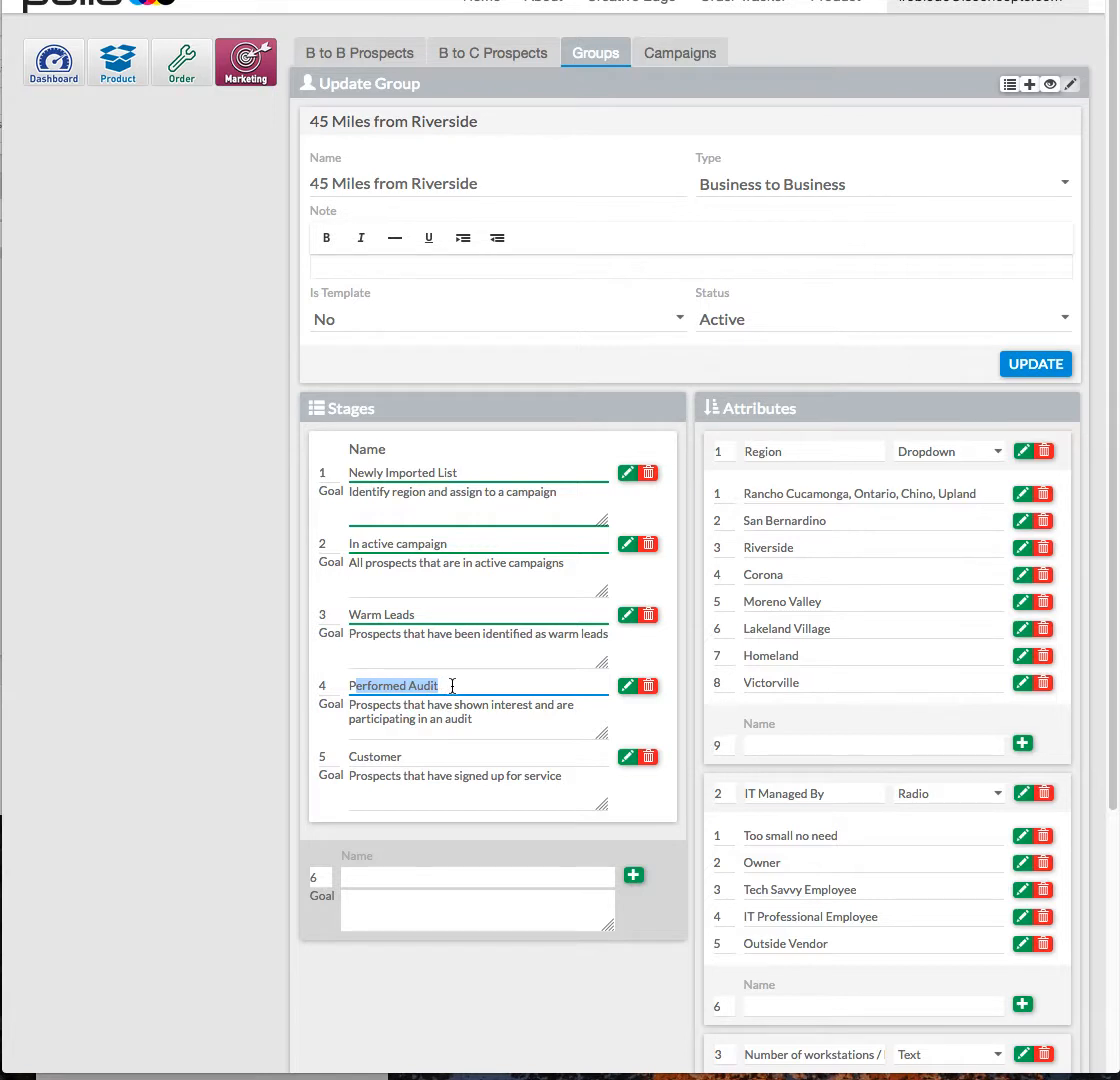
left_click(407, 686)
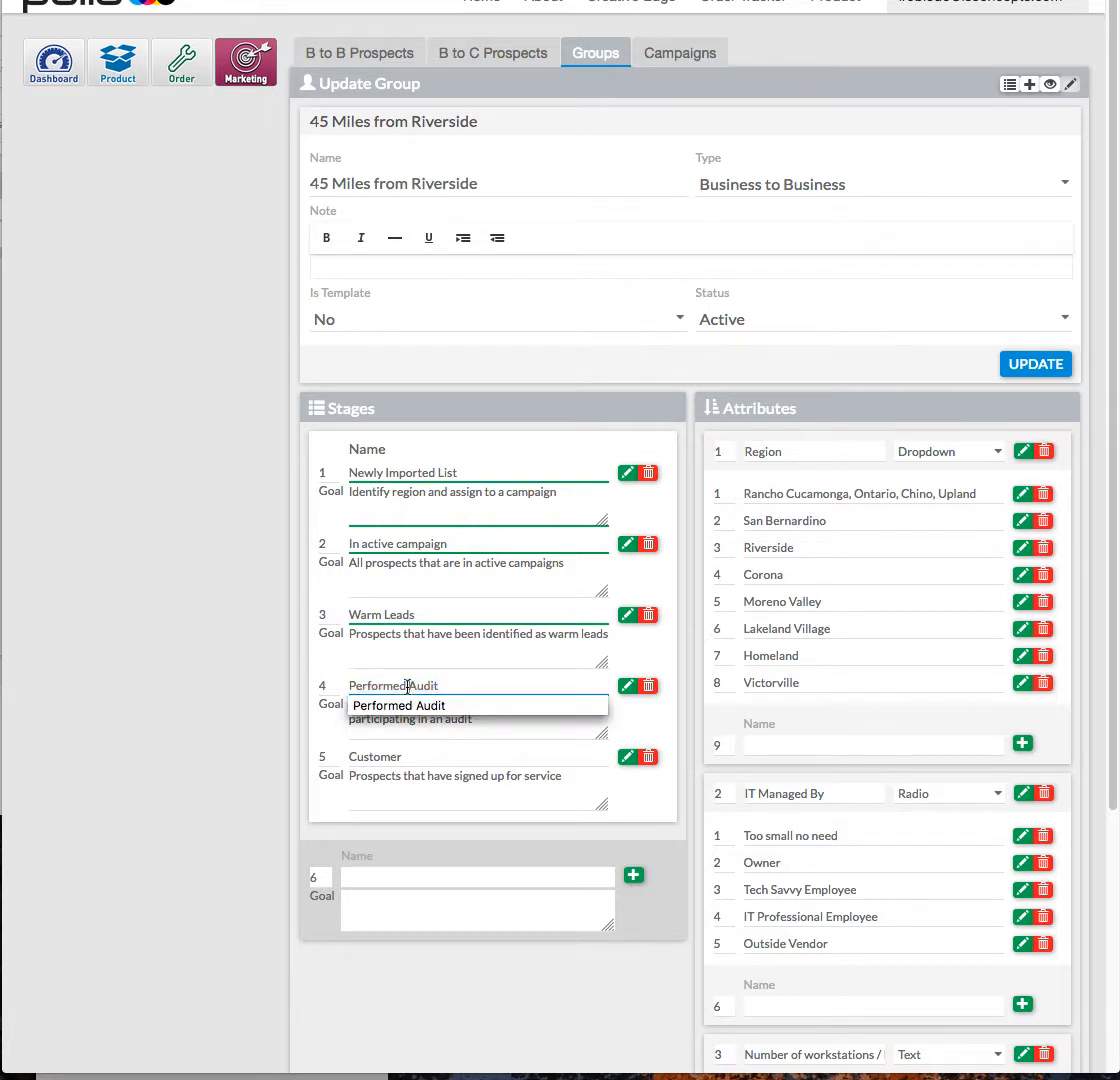
type("IT")
left_click(628, 690)
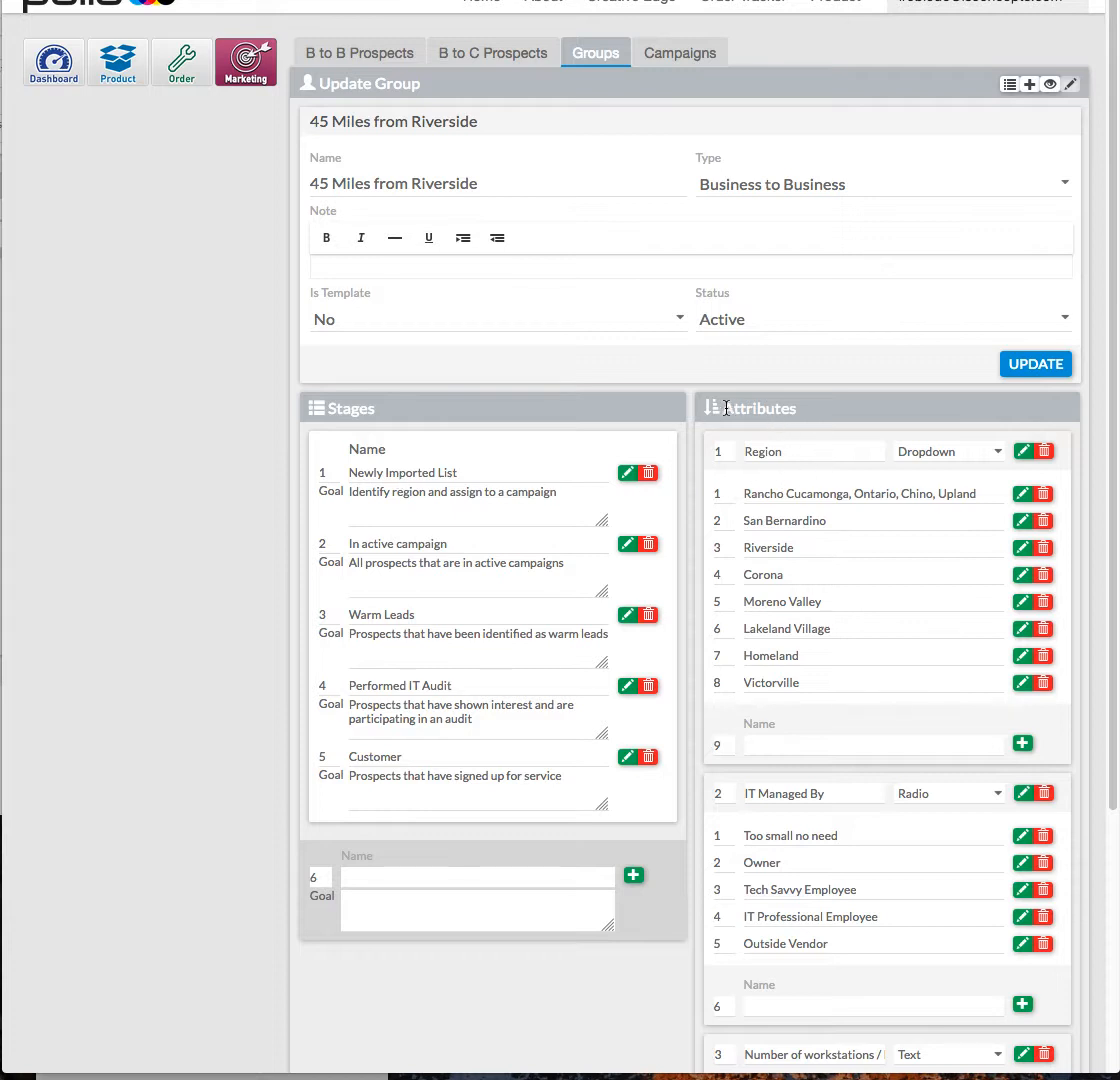
Examine the group's Region attribute, including its list of areas and its input type choices
left_click_drag(726, 408, 798, 410)
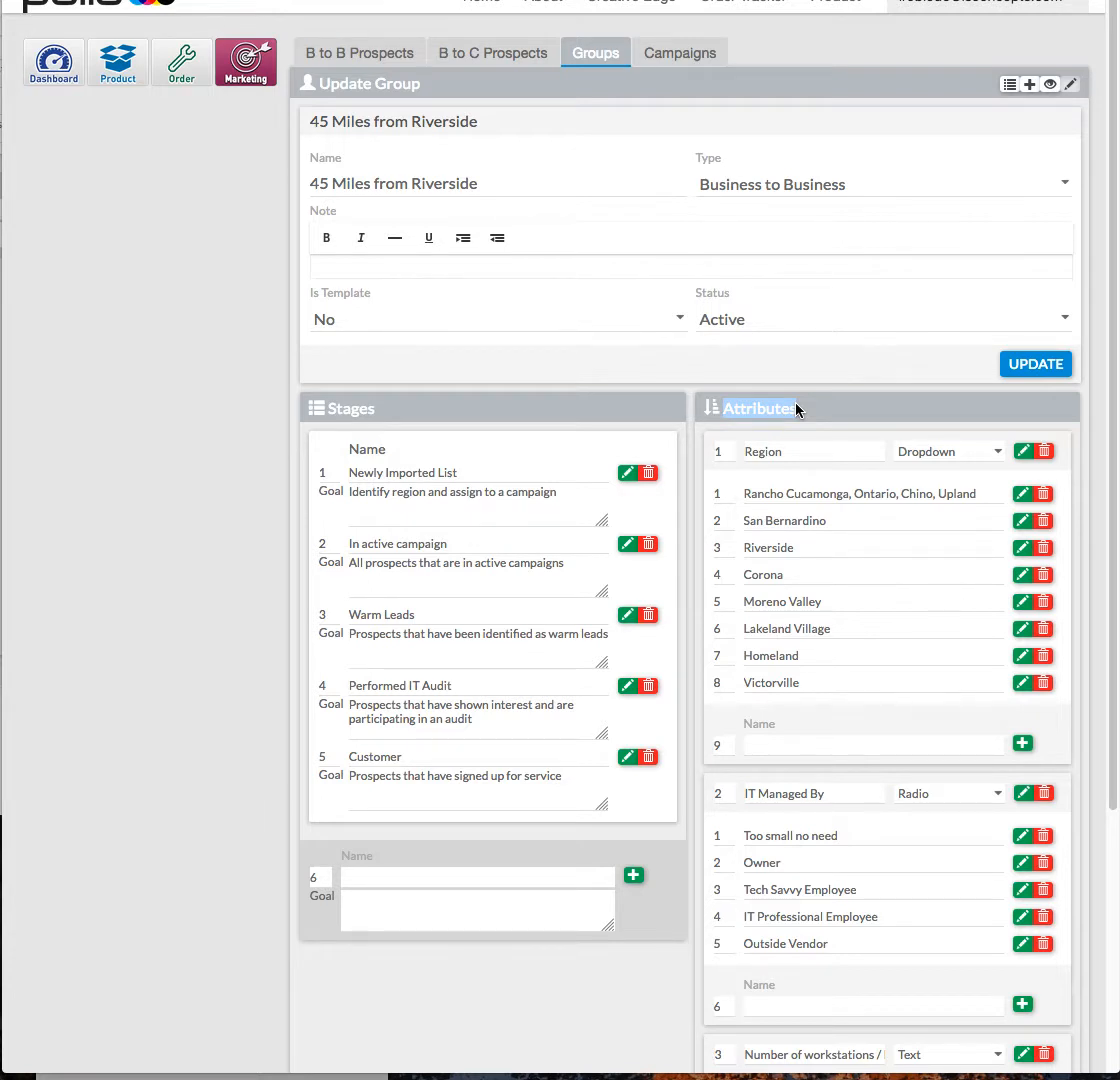
left_click(772, 451)
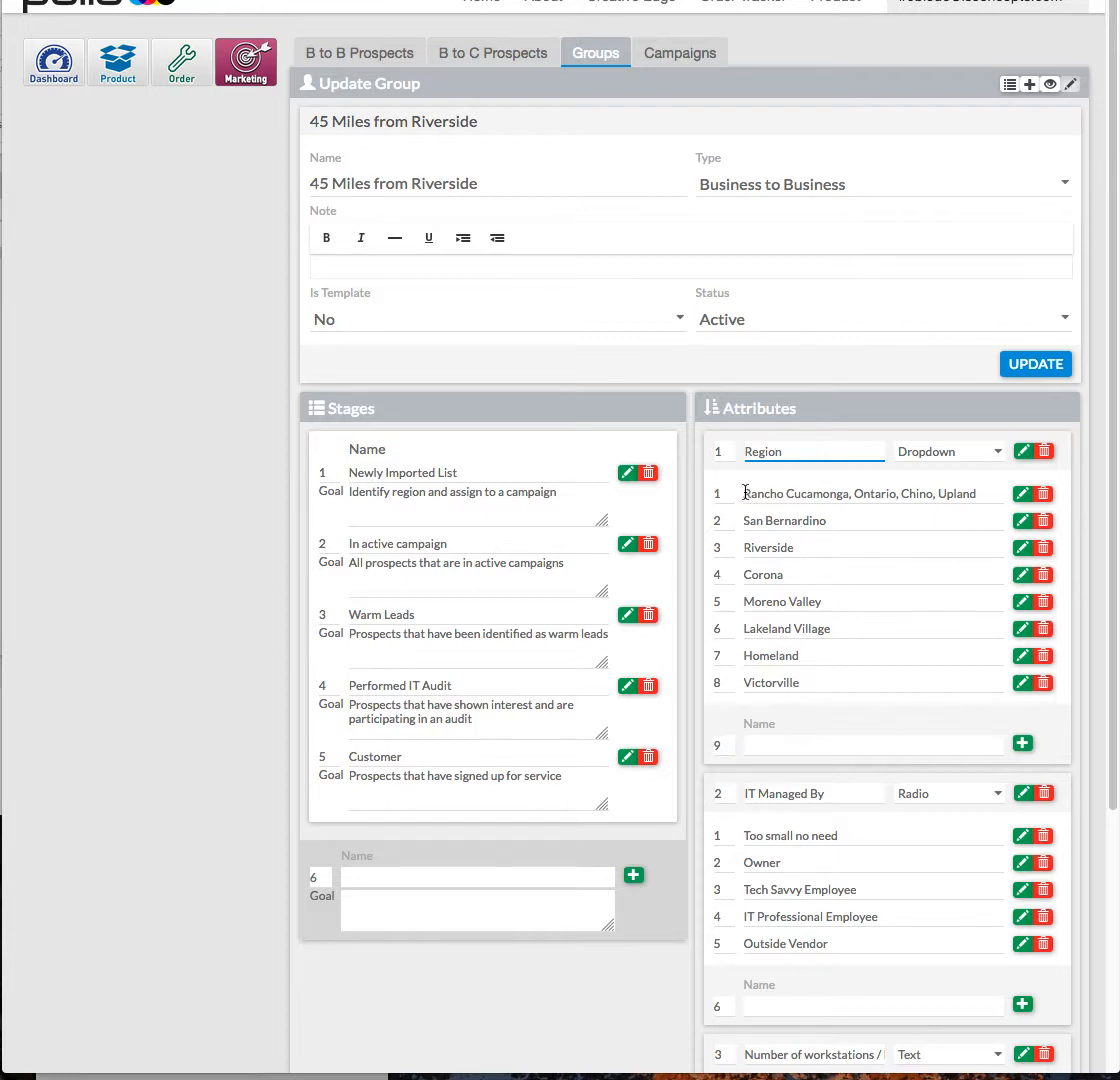
left_click_drag(745, 493, 977, 493)
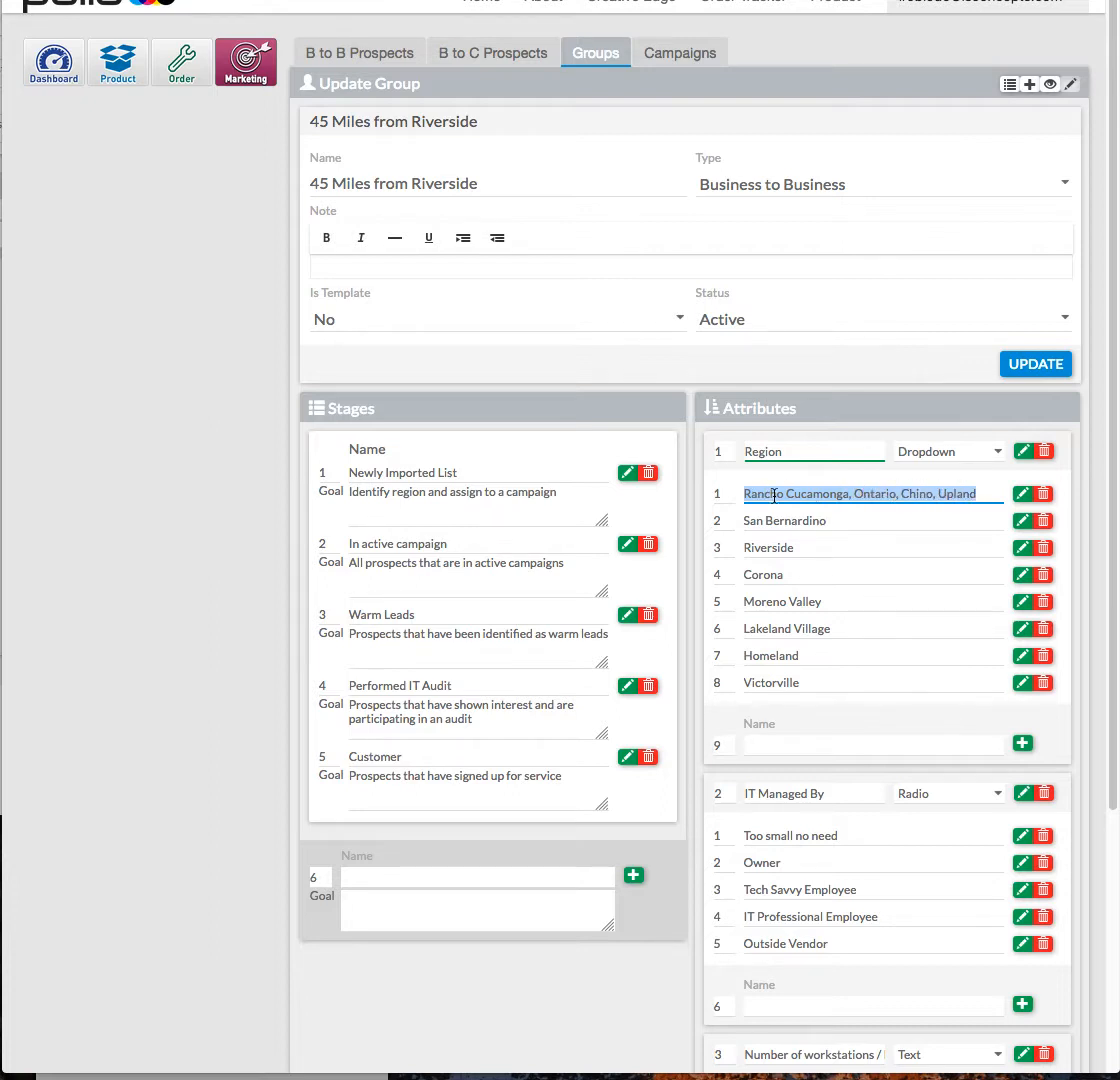
scroll(800, 492, "down", 2)
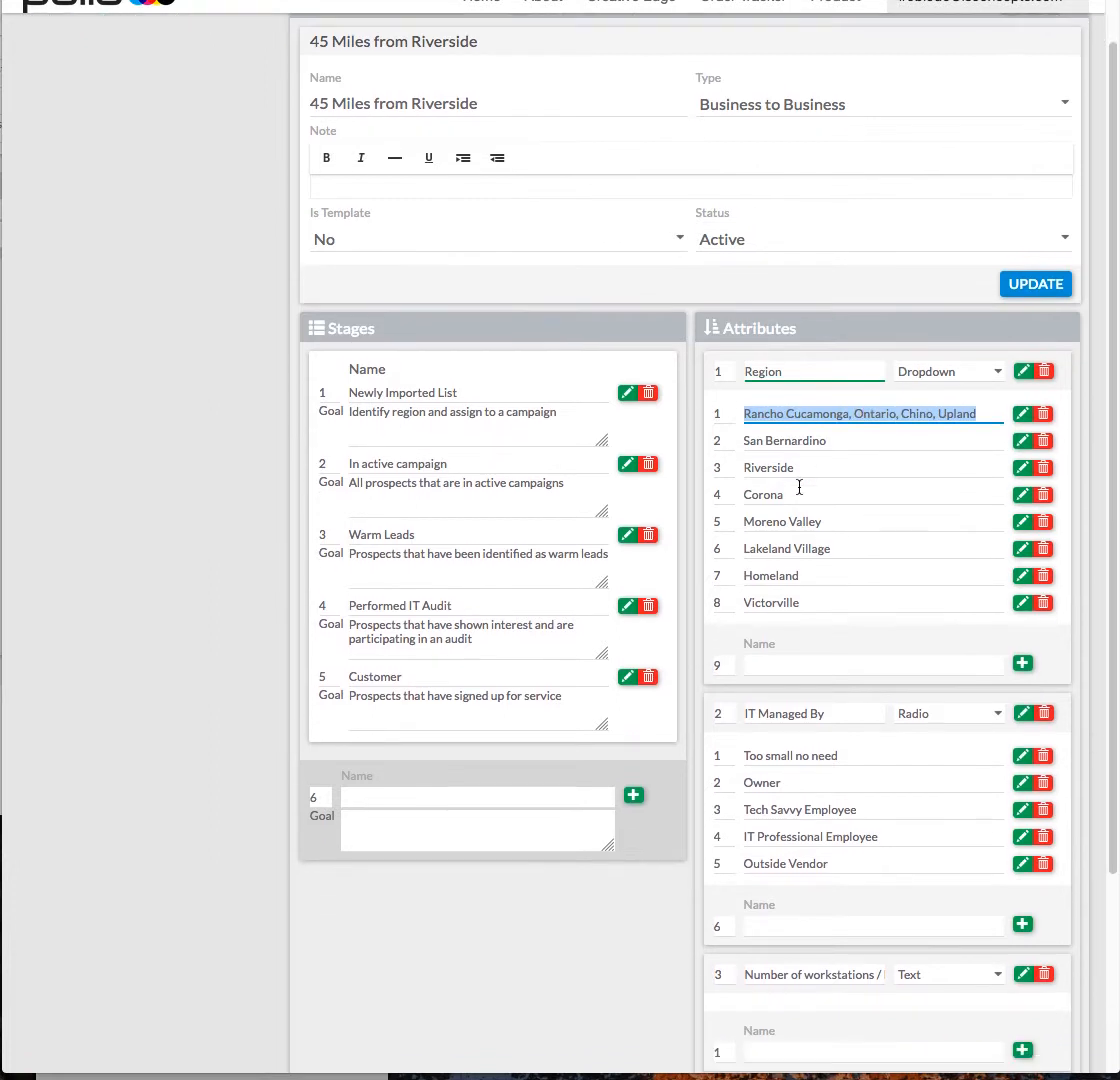
scroll(818, 540, "down", 5)
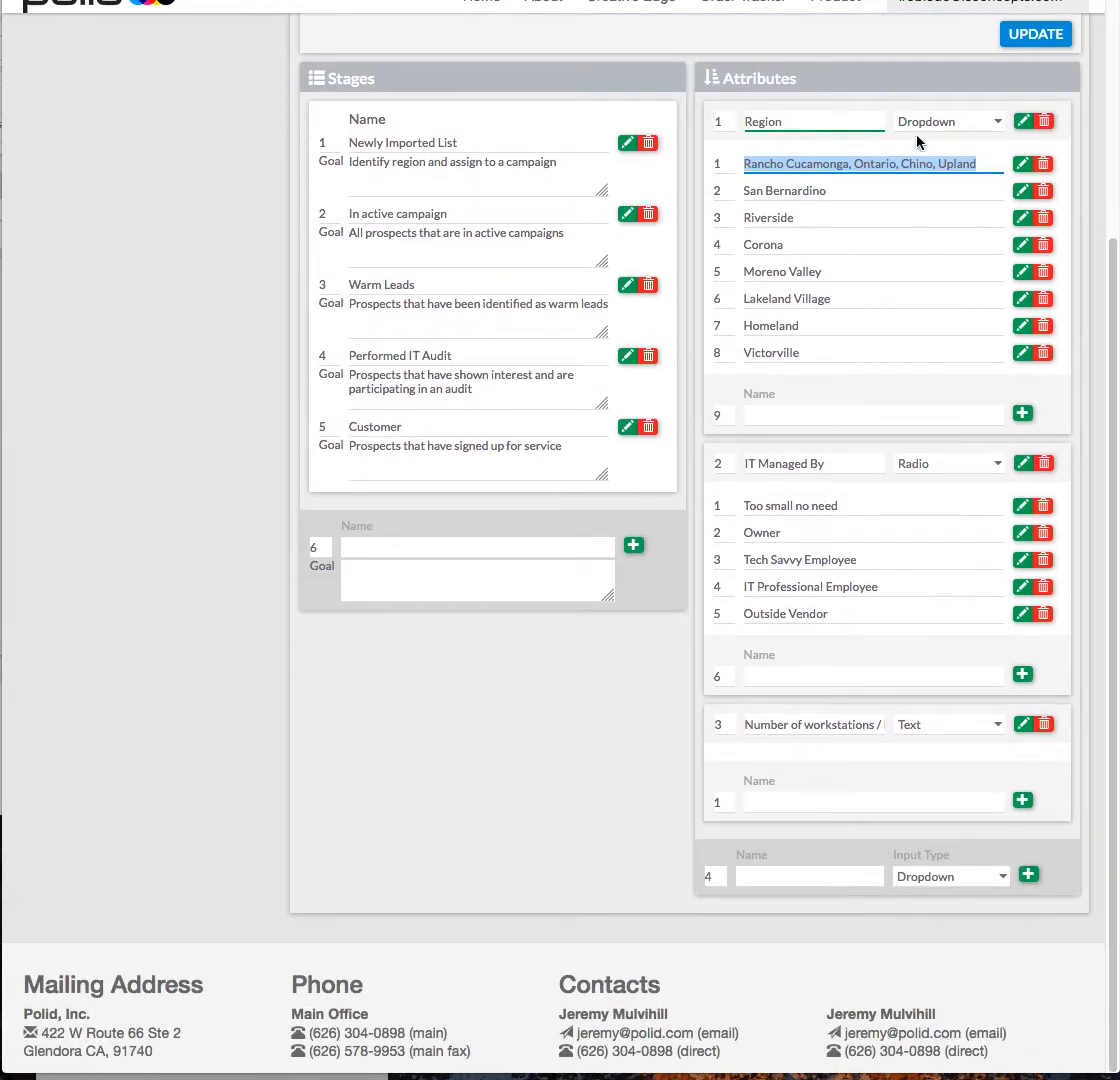
left_click(790, 190)
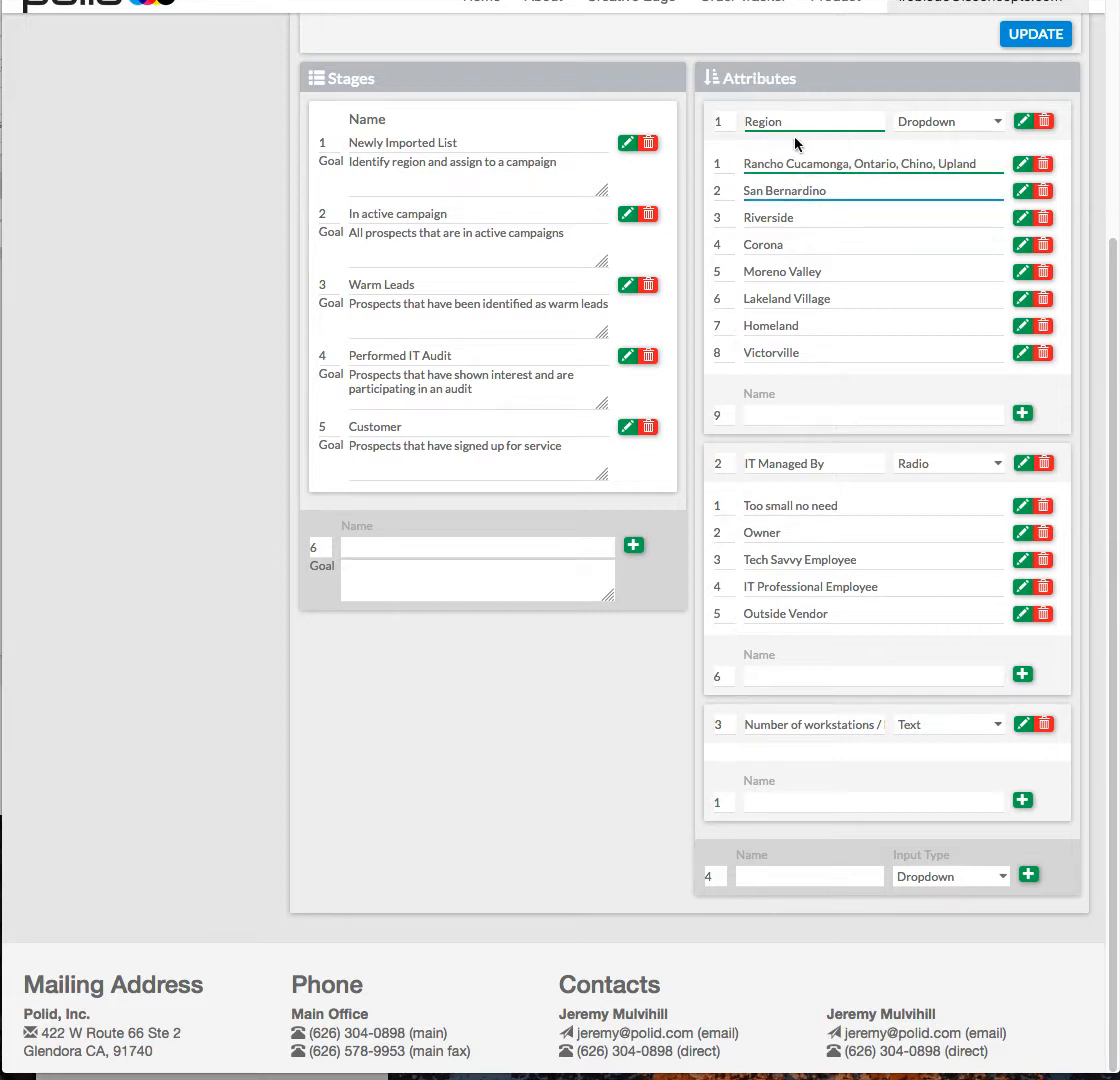
left_click(932, 123)
left_click(852, 266)
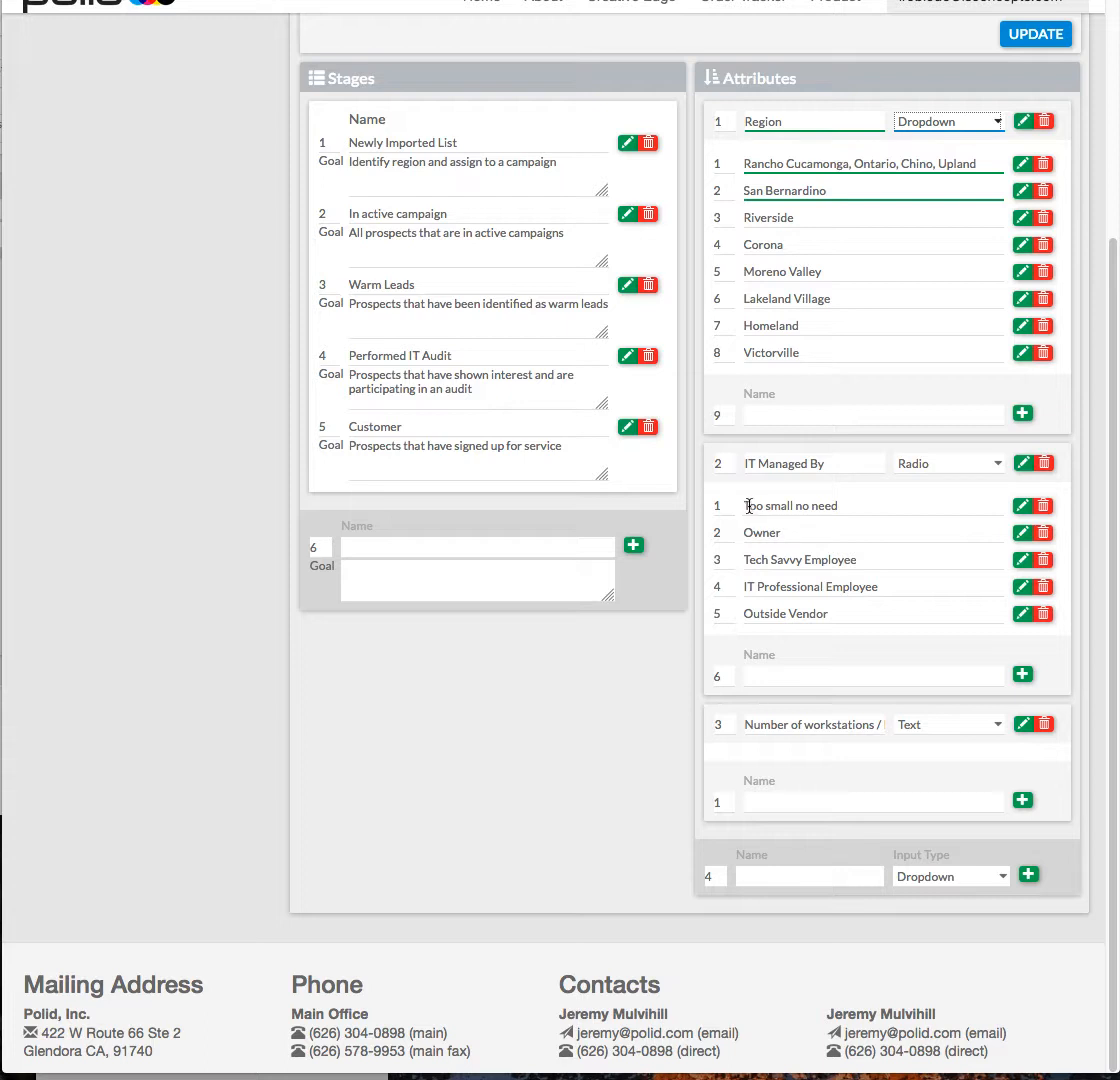
Examine the answer options of the IT Managed By attribute, from "Too small no need" to "Outside Vendor"
left_click_drag(747, 506, 847, 503)
left_click(844, 505)
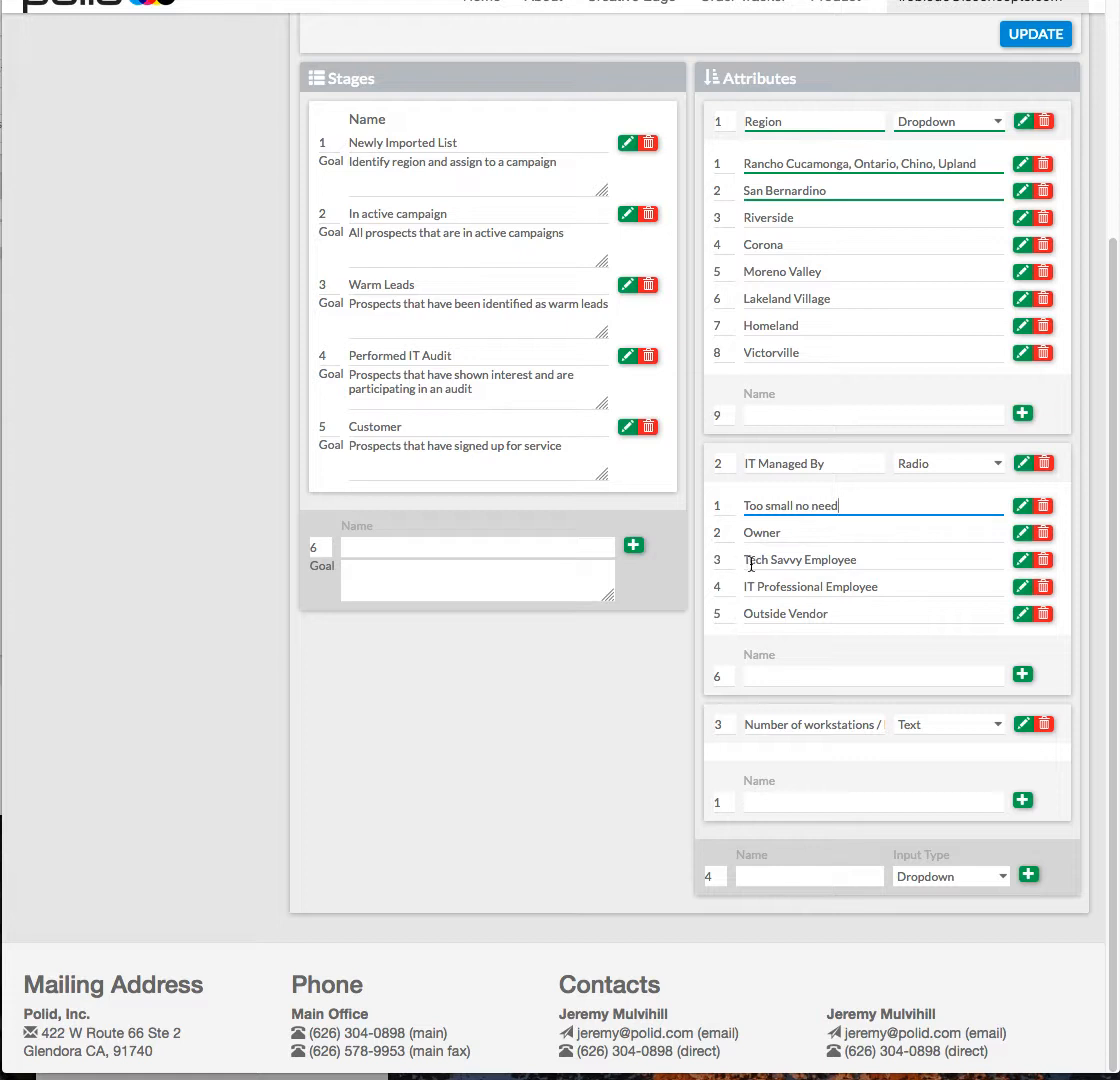
left_click_drag(744, 559, 867, 558)
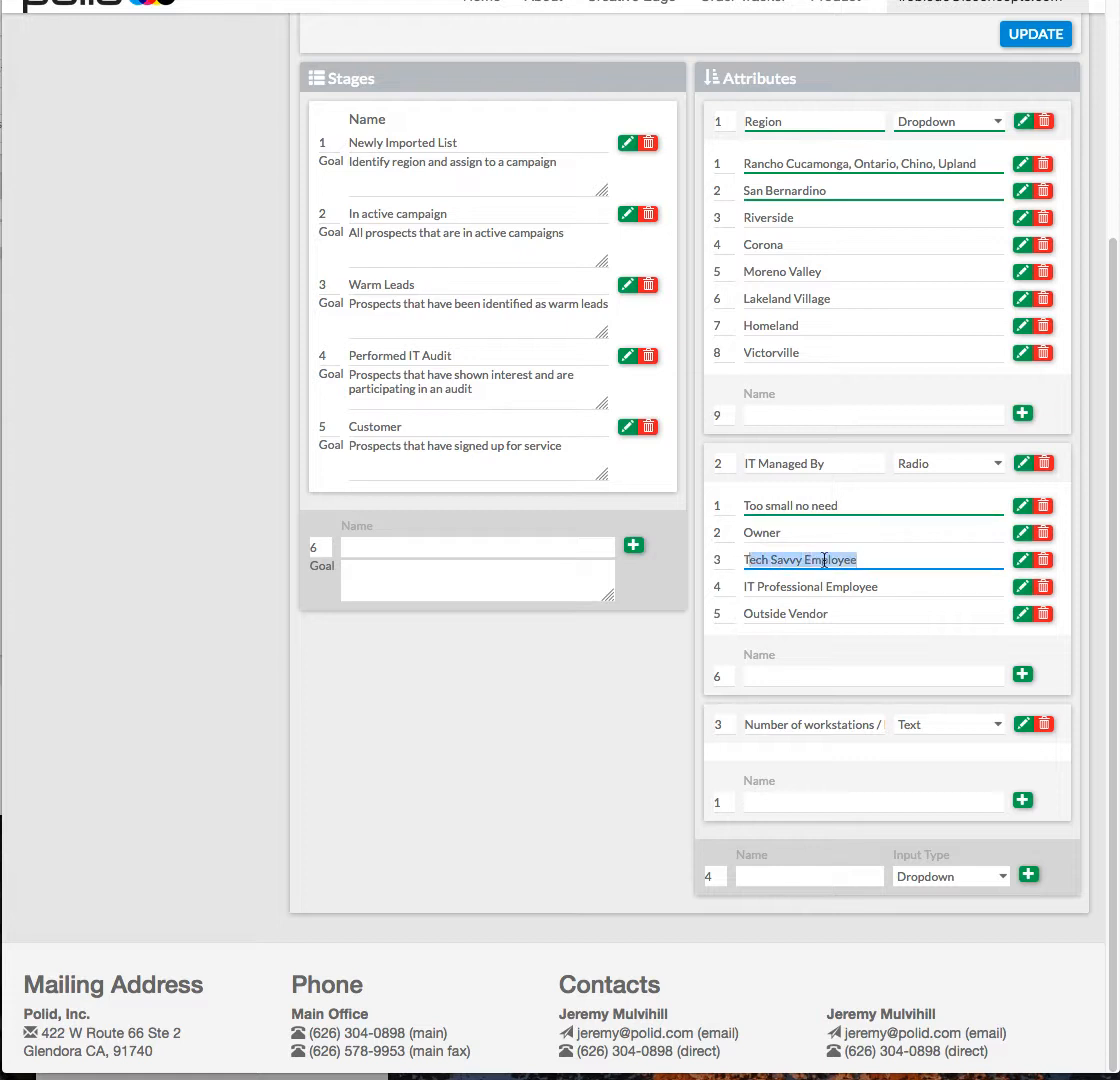
left_click(776, 559)
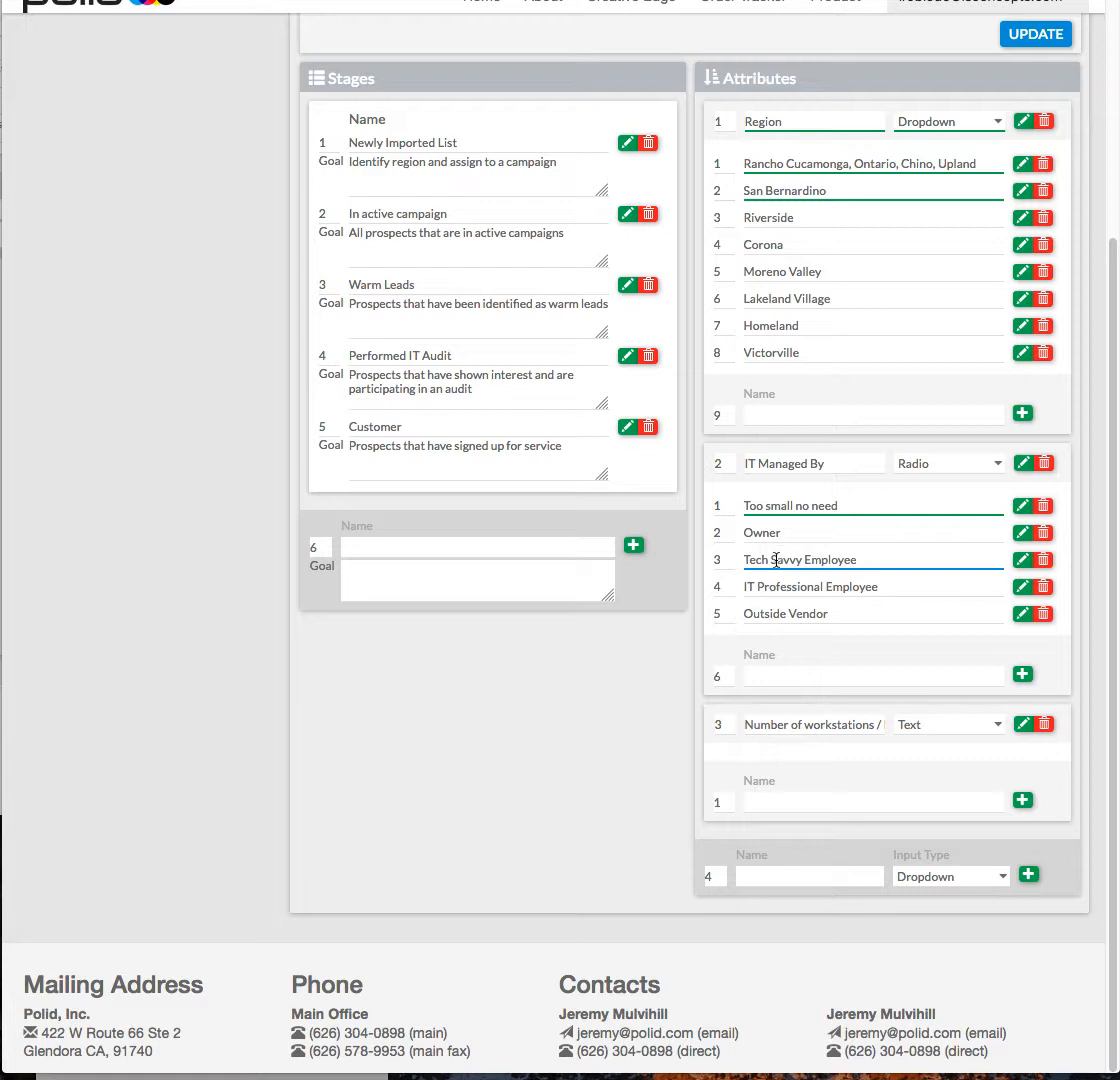
left_click_drag(720, 588, 862, 587)
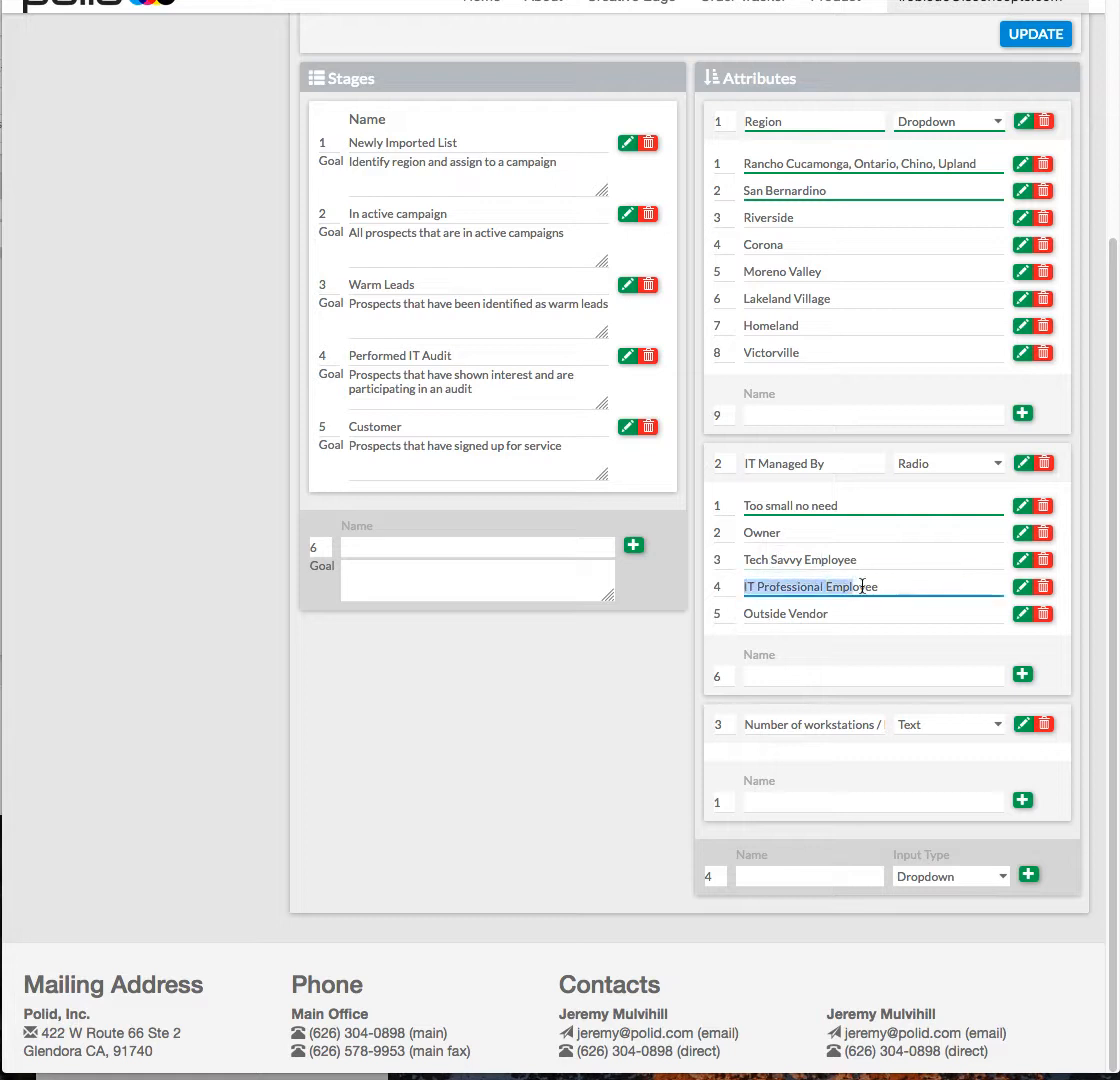
left_click(862, 586)
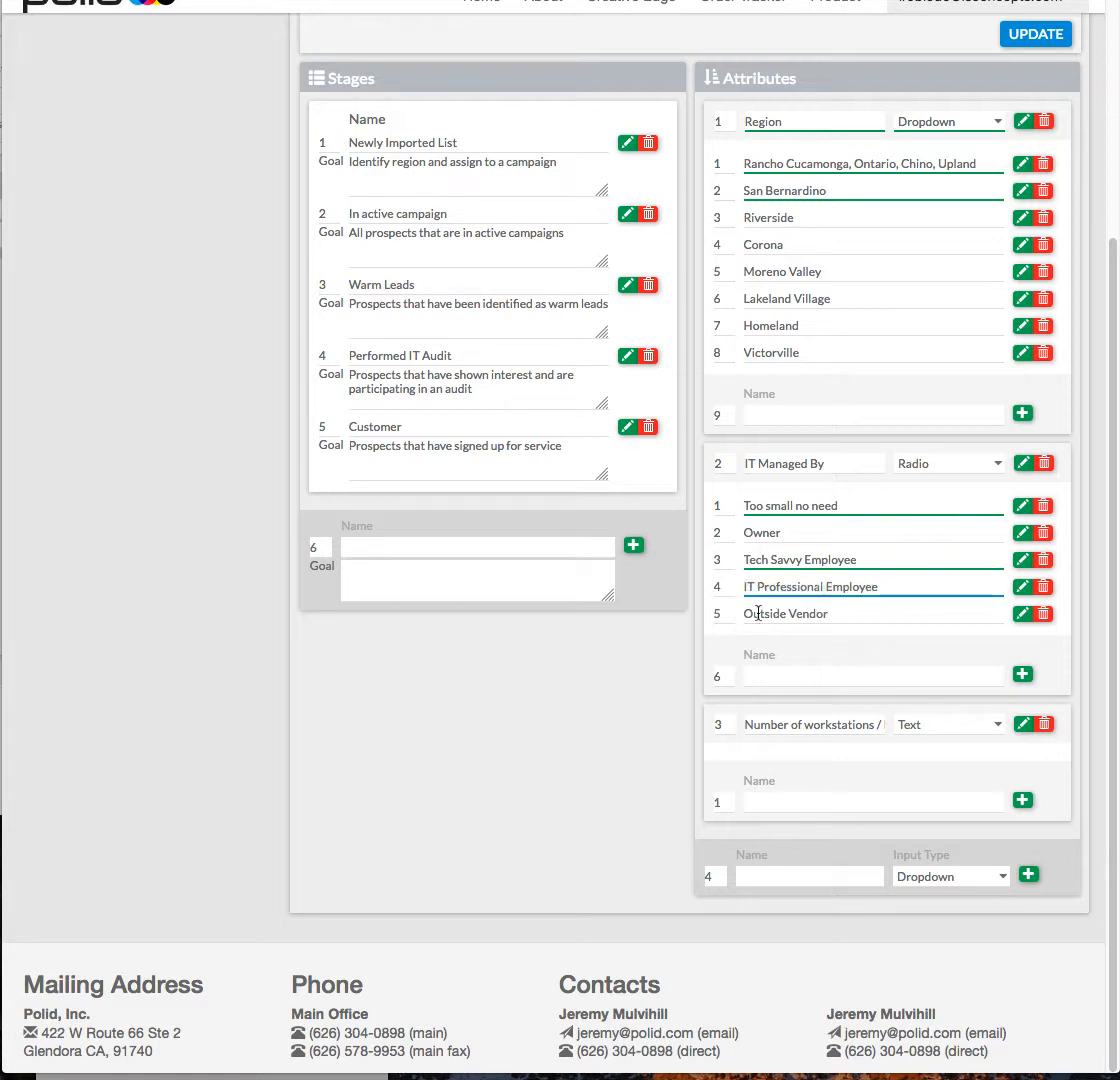
left_click_drag(758, 613, 839, 613)
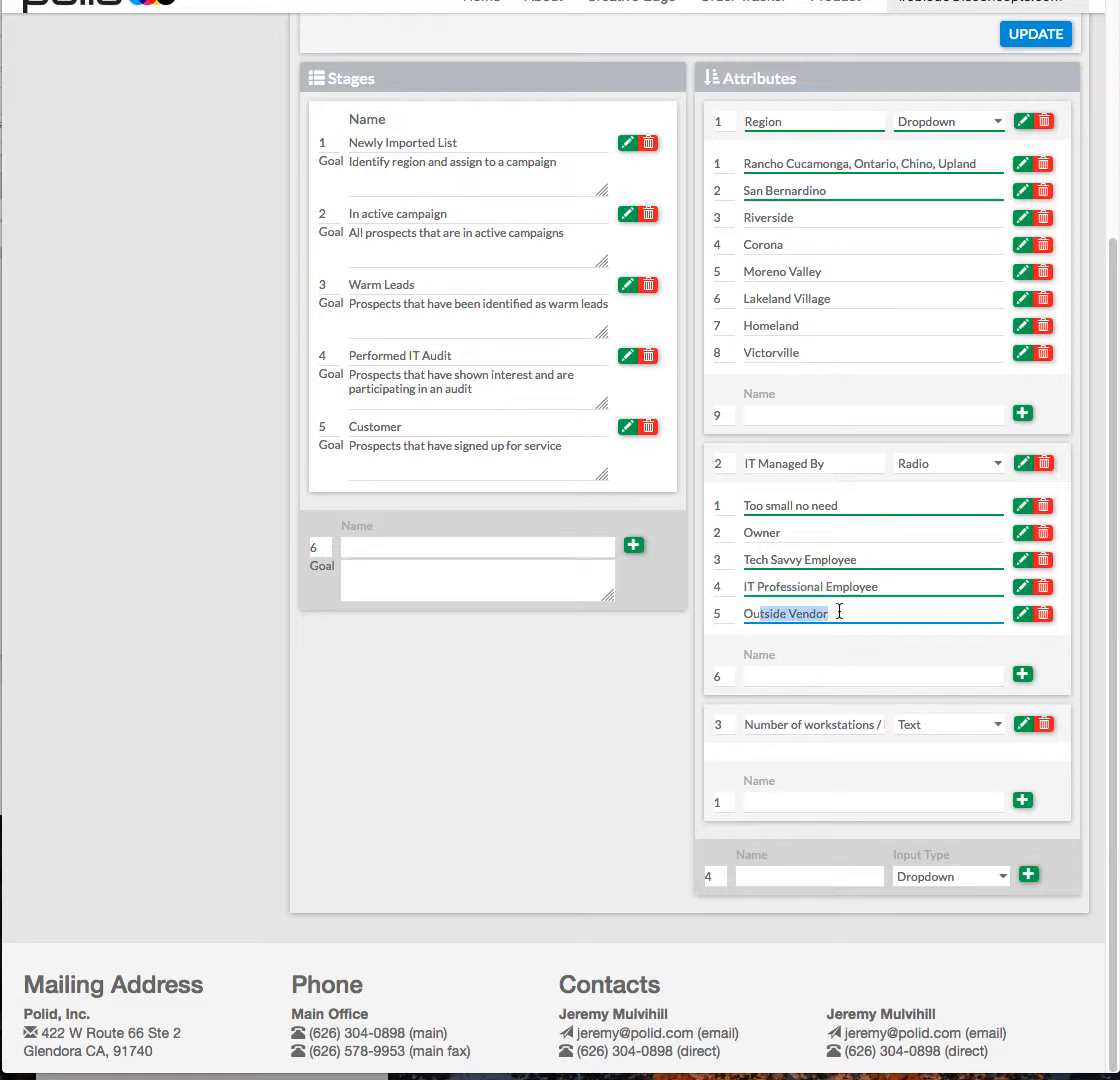
left_click(772, 672)
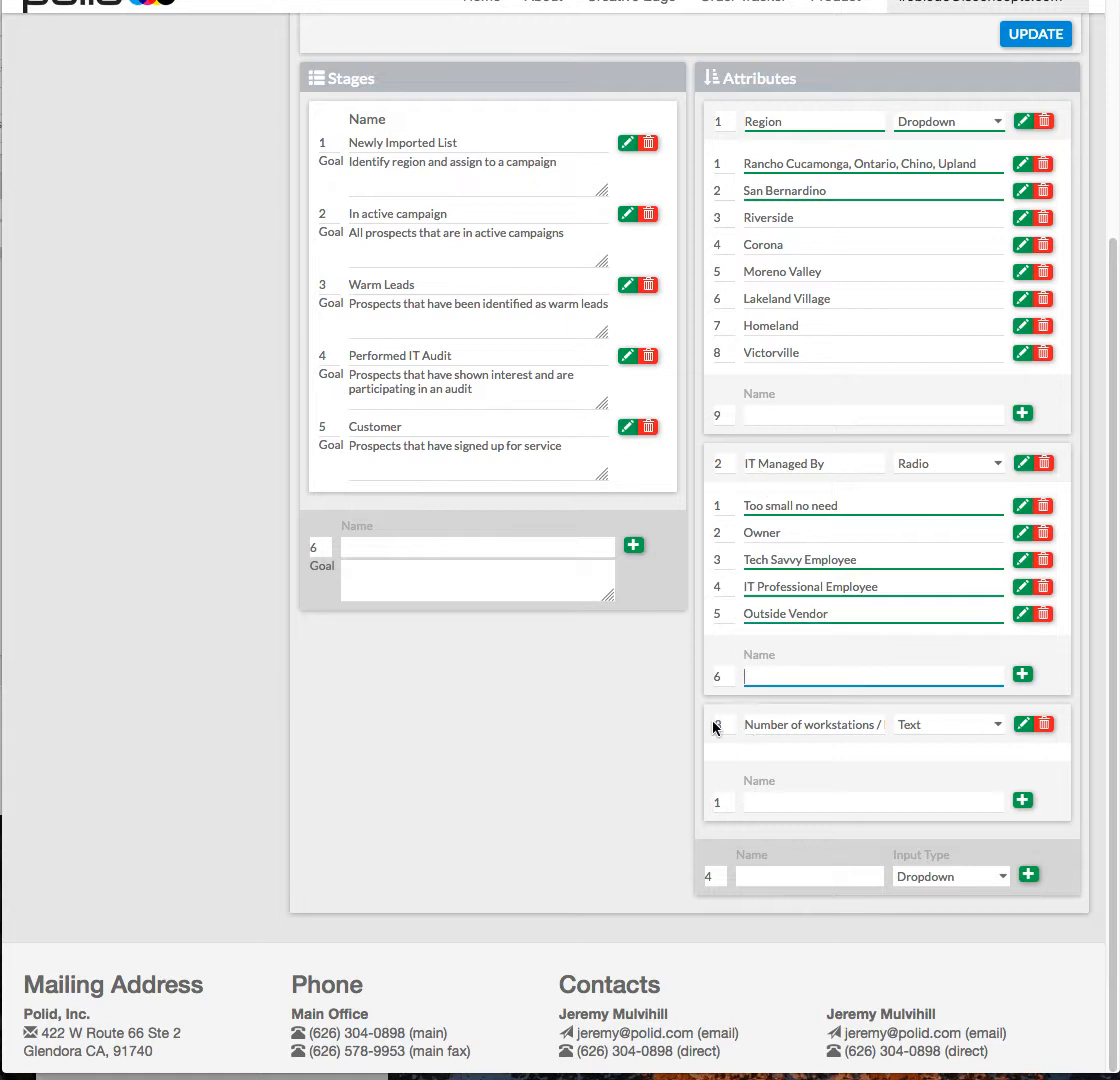
Check the full name of the third attribute, about workstations and employees, and its available input types
left_click_drag(747, 724, 957, 733)
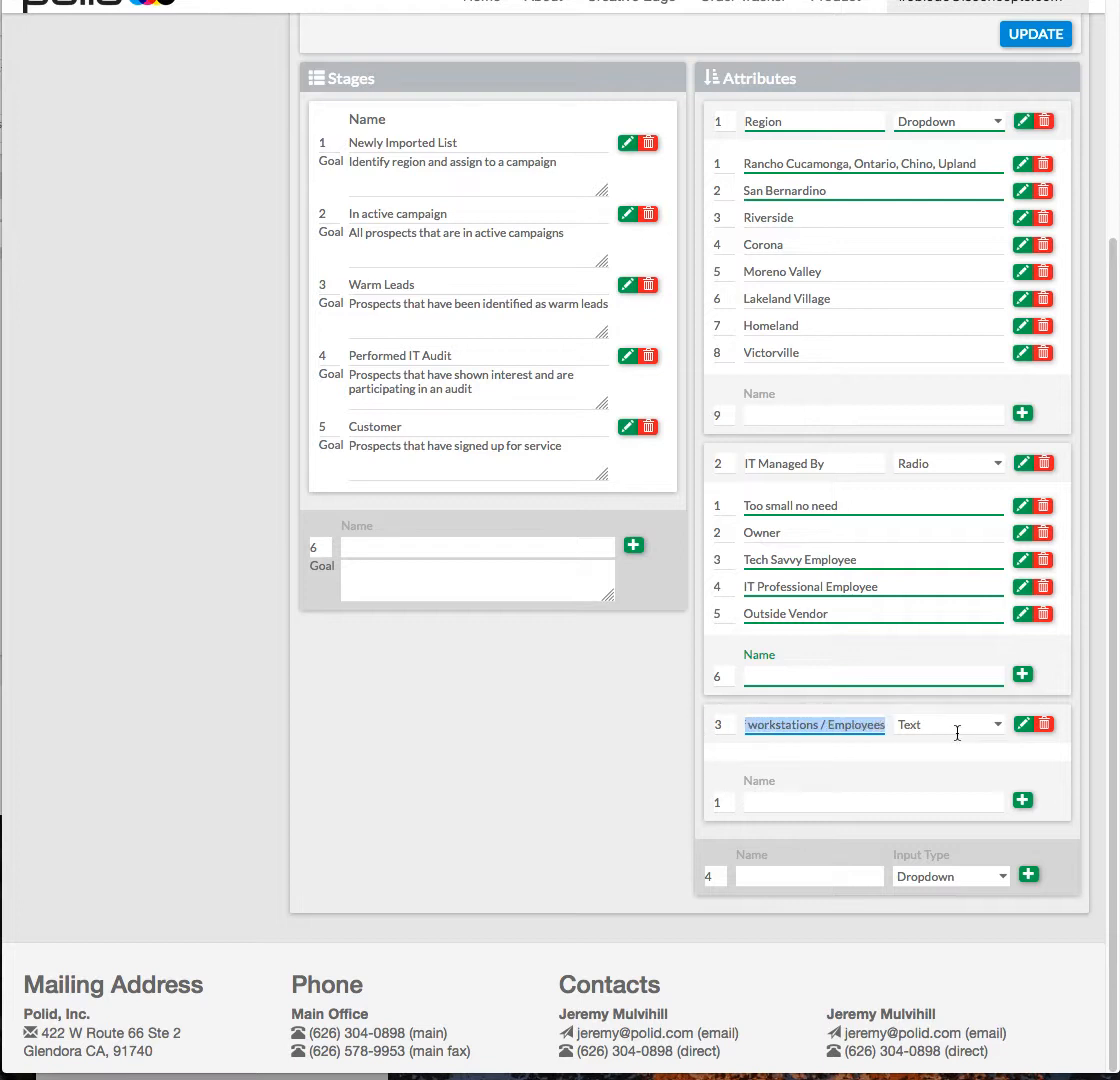
left_click(841, 725)
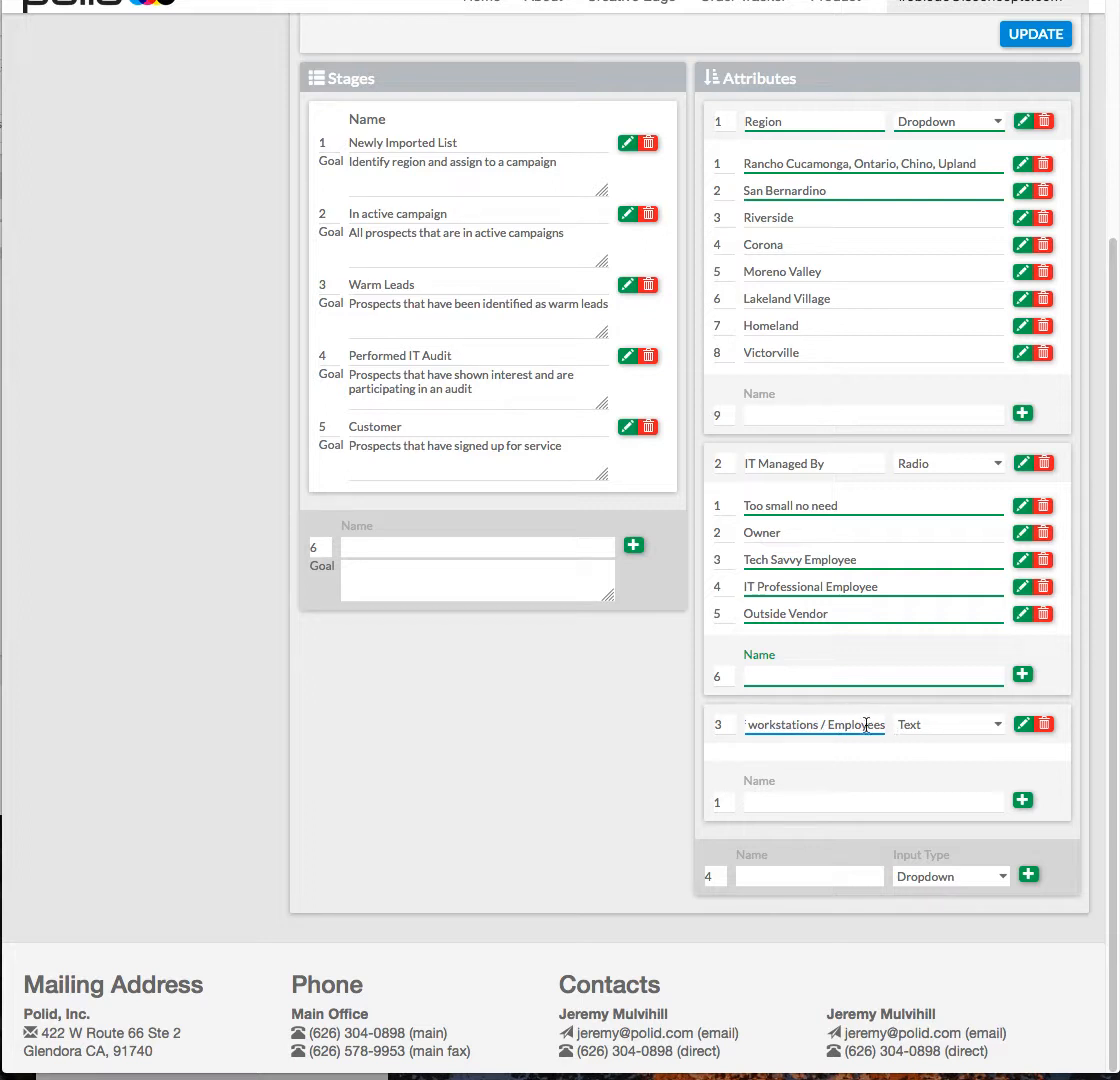
left_click(930, 729)
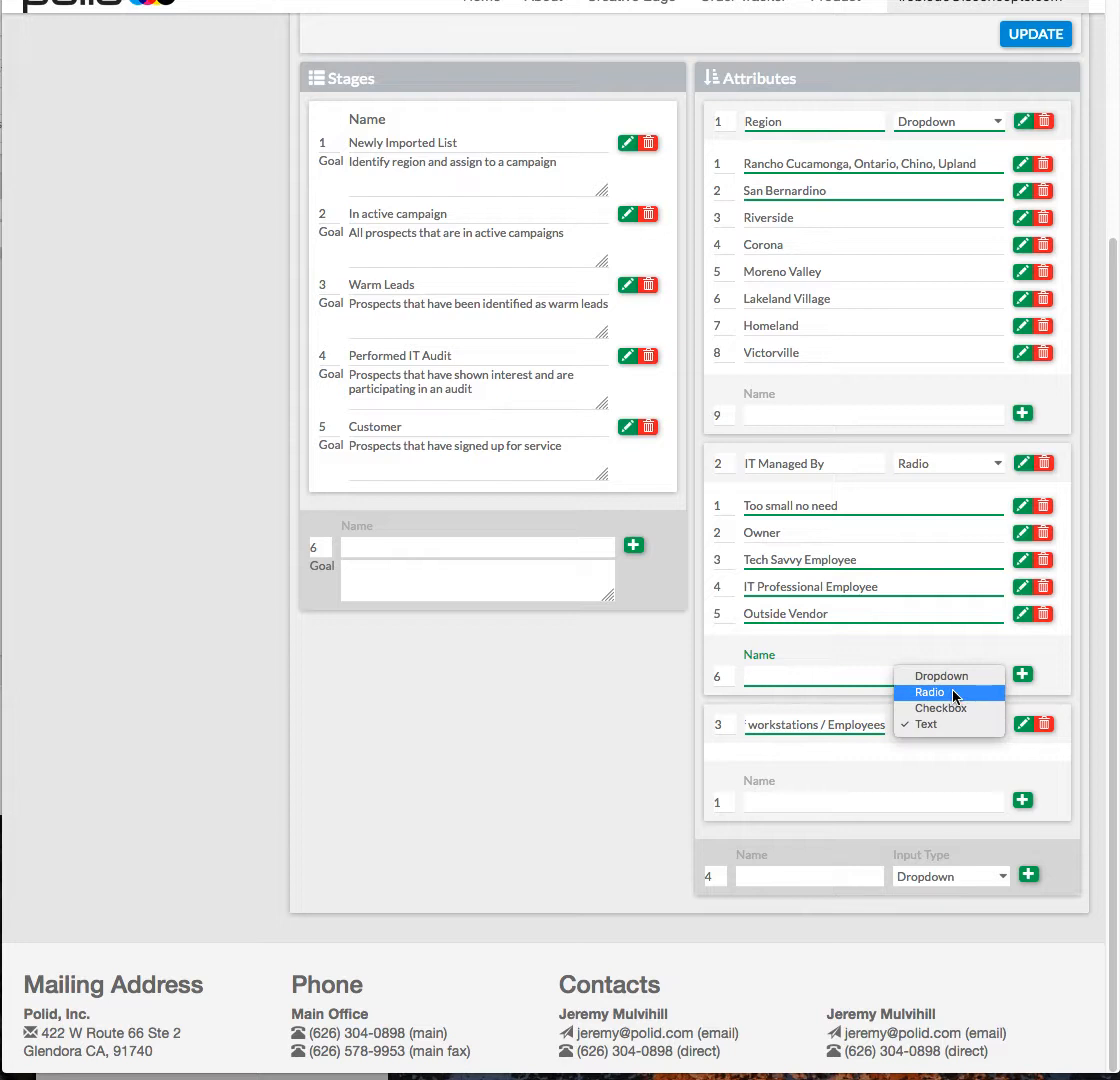
left_click(780, 800)
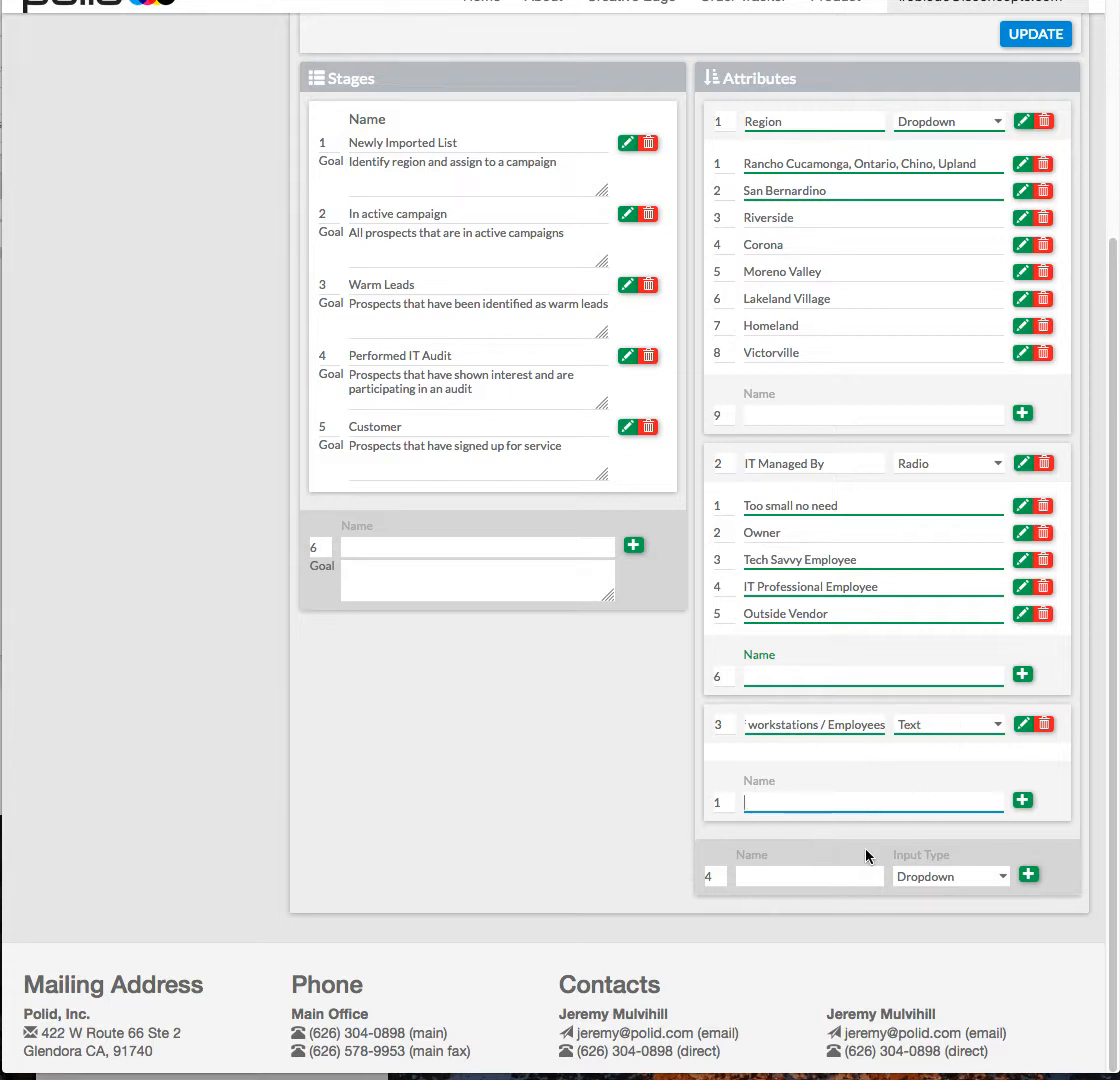
Display the group's prospect list and open the record of 21st Century Medicine
scroll(900, 225, "up", 3)
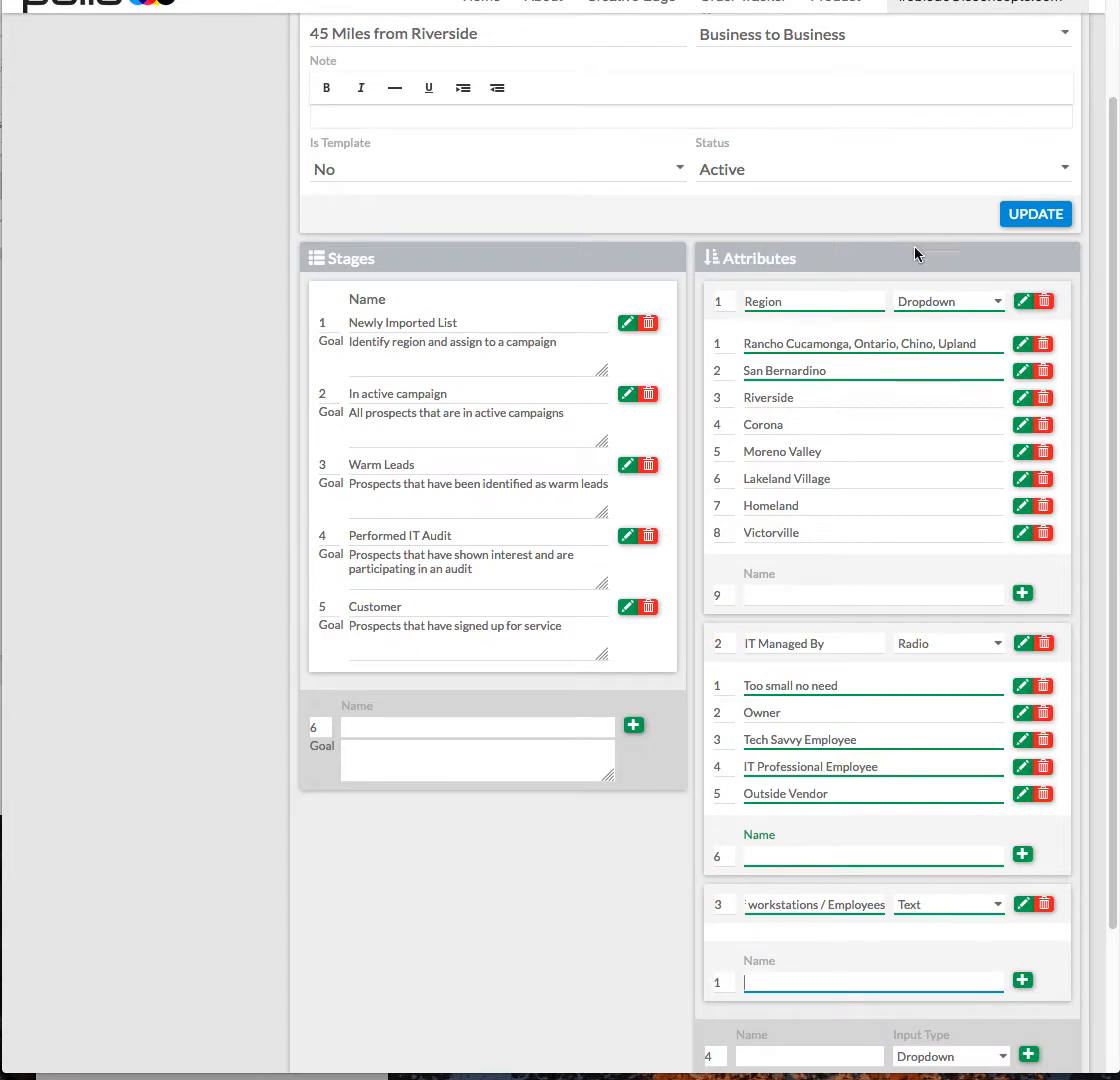
scroll(916, 253, "up", 3)
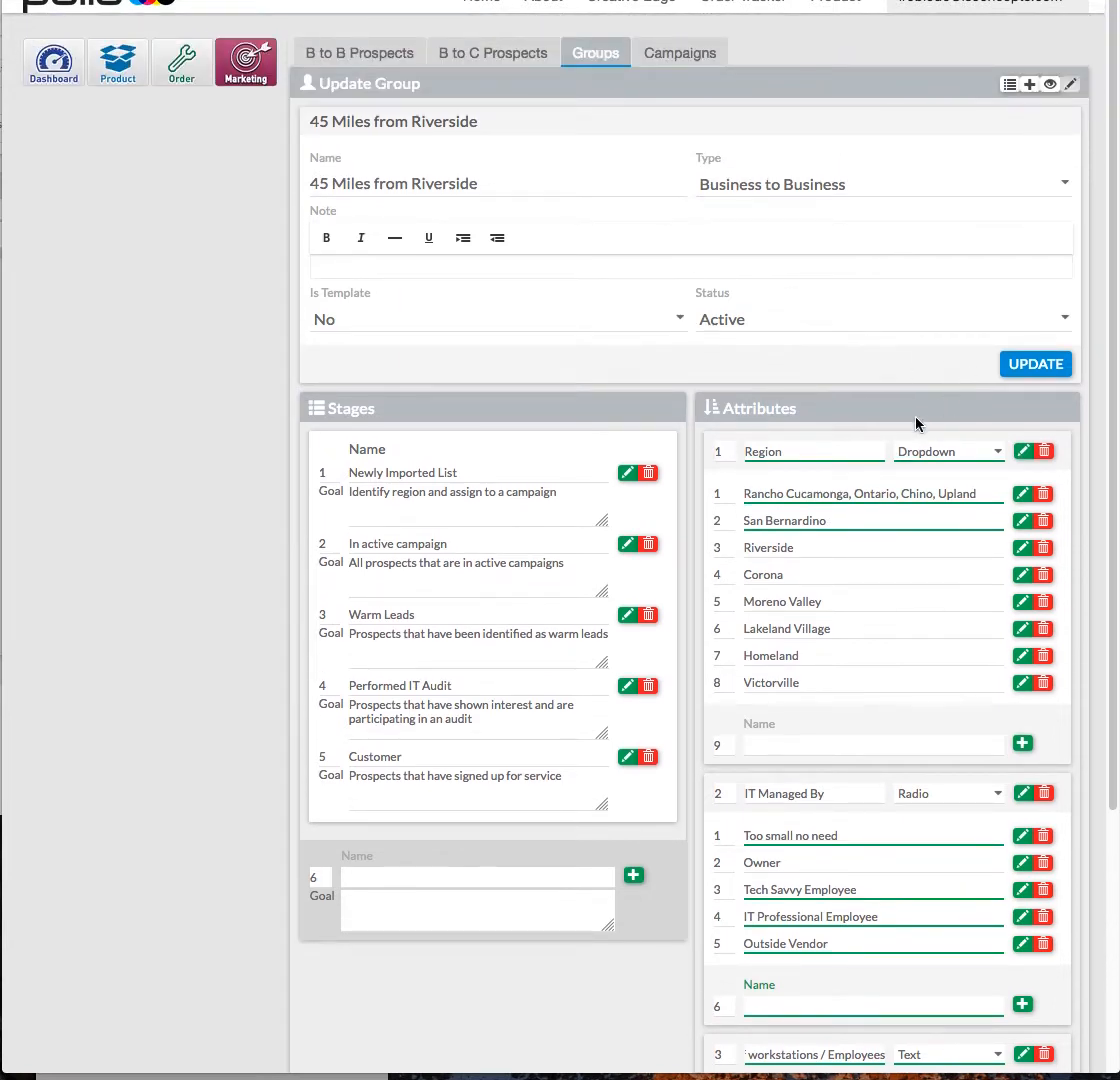
left_click(1049, 87)
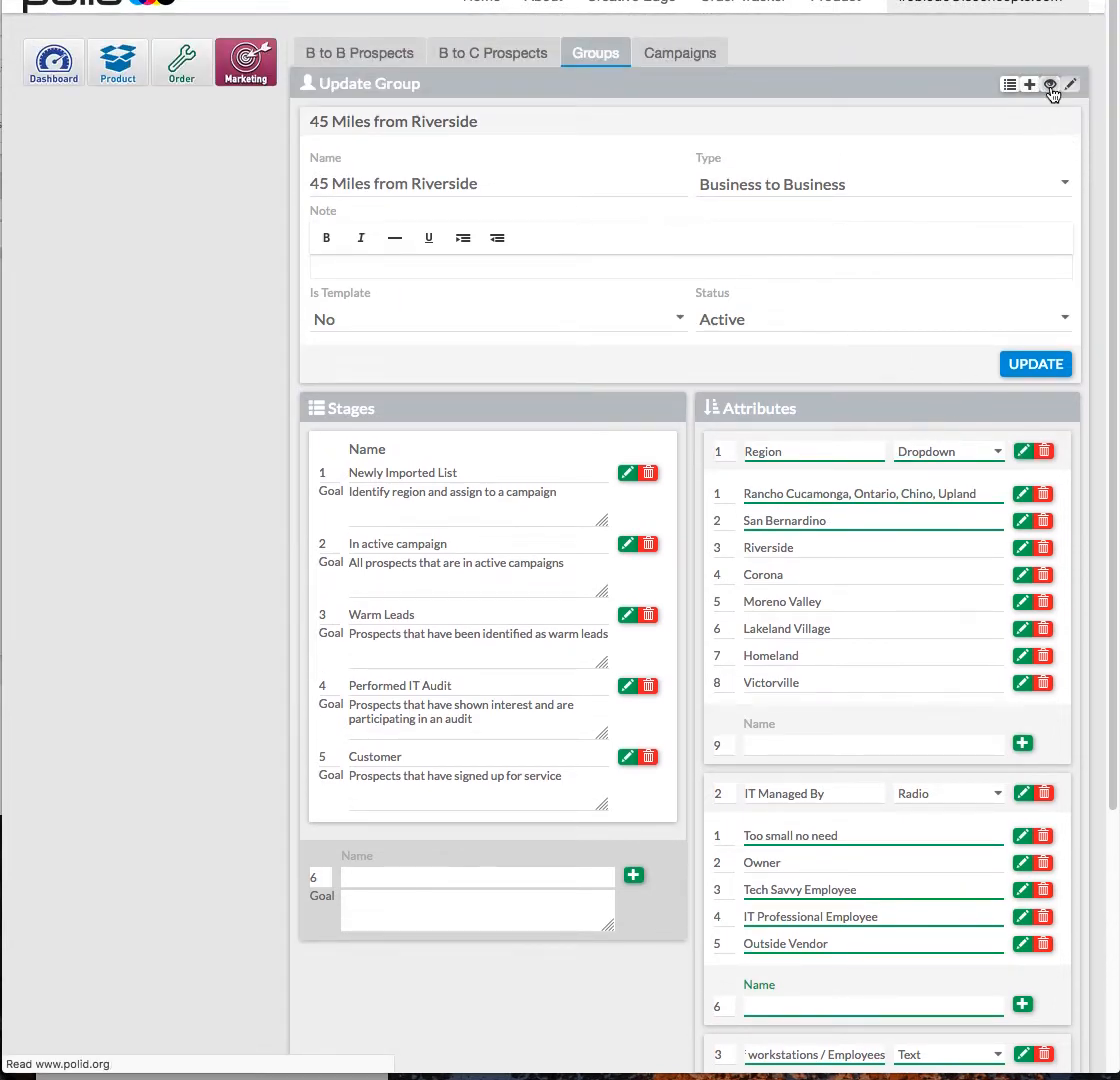
scroll(613, 495, "down", 1)
scroll(613, 495, "down", 5)
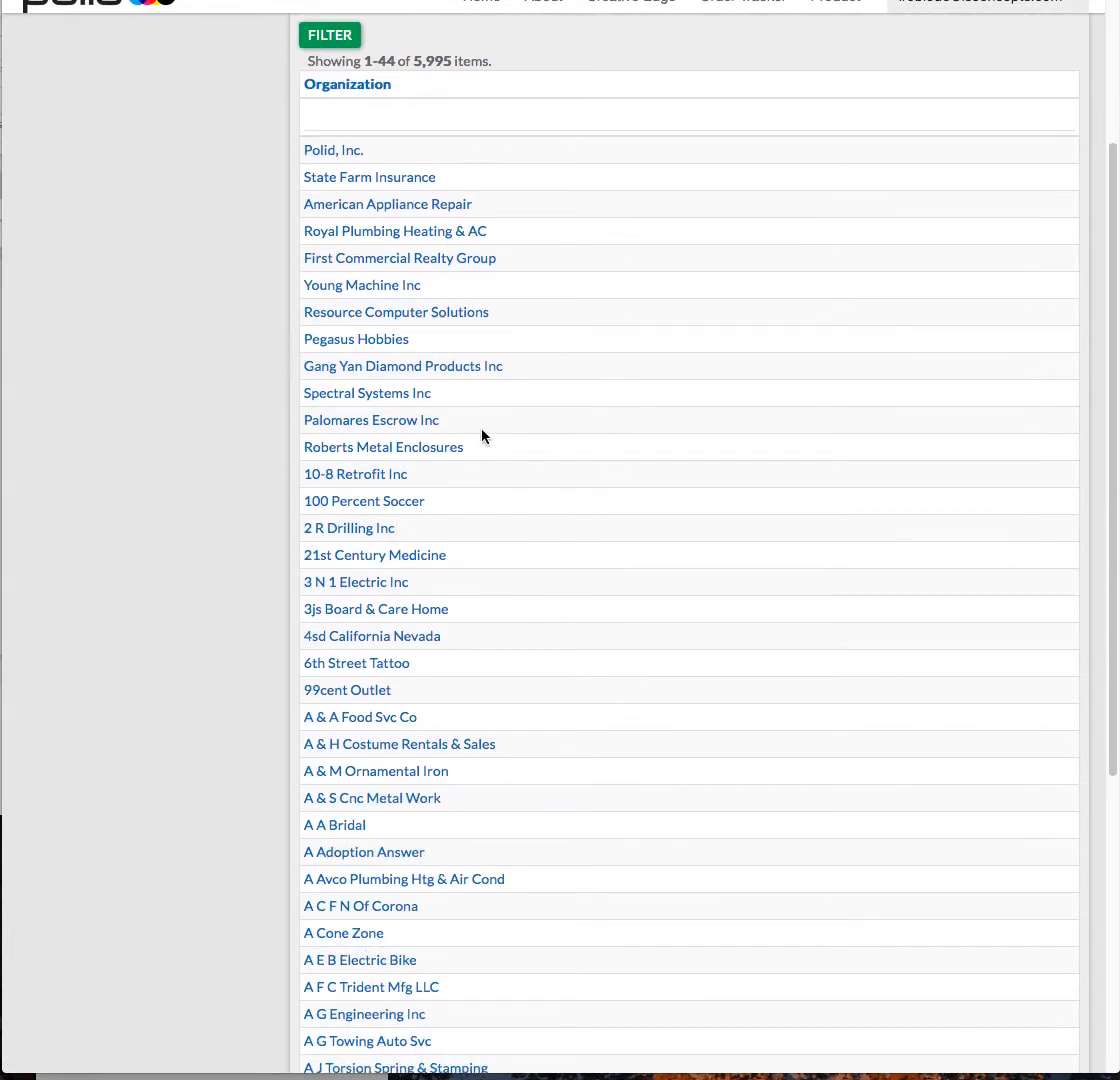
left_click(349, 557)
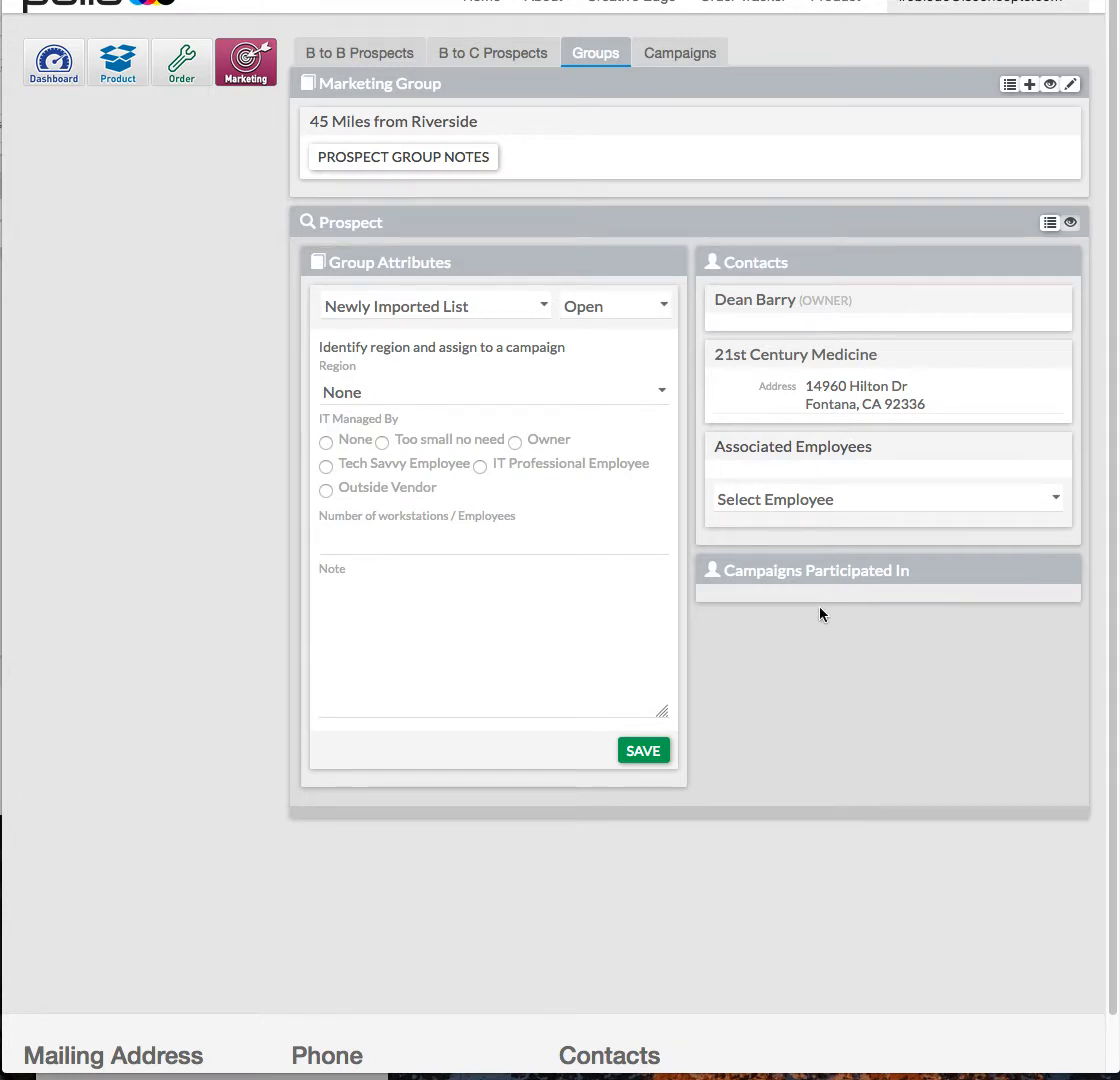
Examine the Region choices available in the group attributes of 21st Century Medicine
left_click(325, 602)
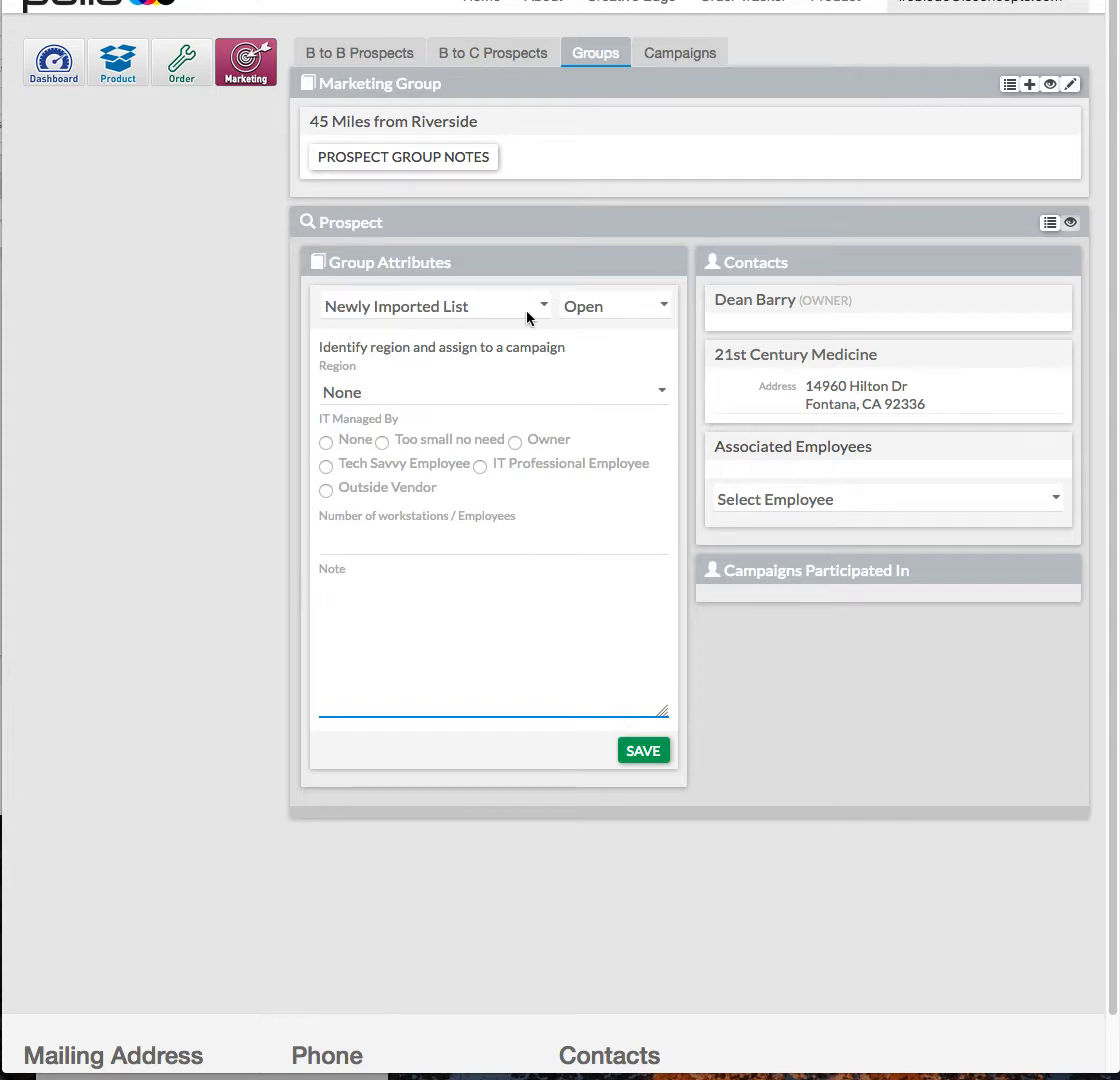
left_click(336, 396)
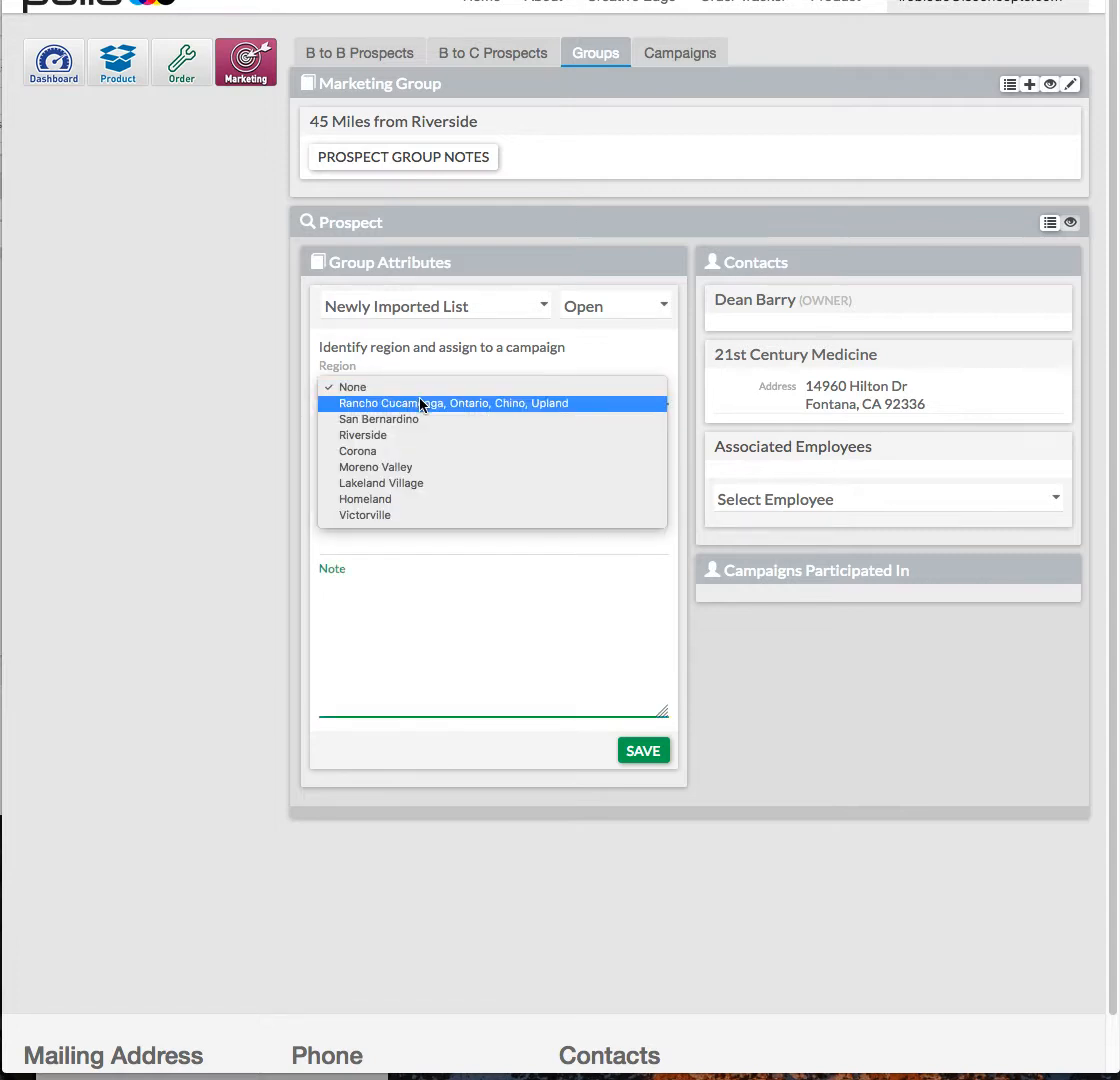
left_click(265, 409)
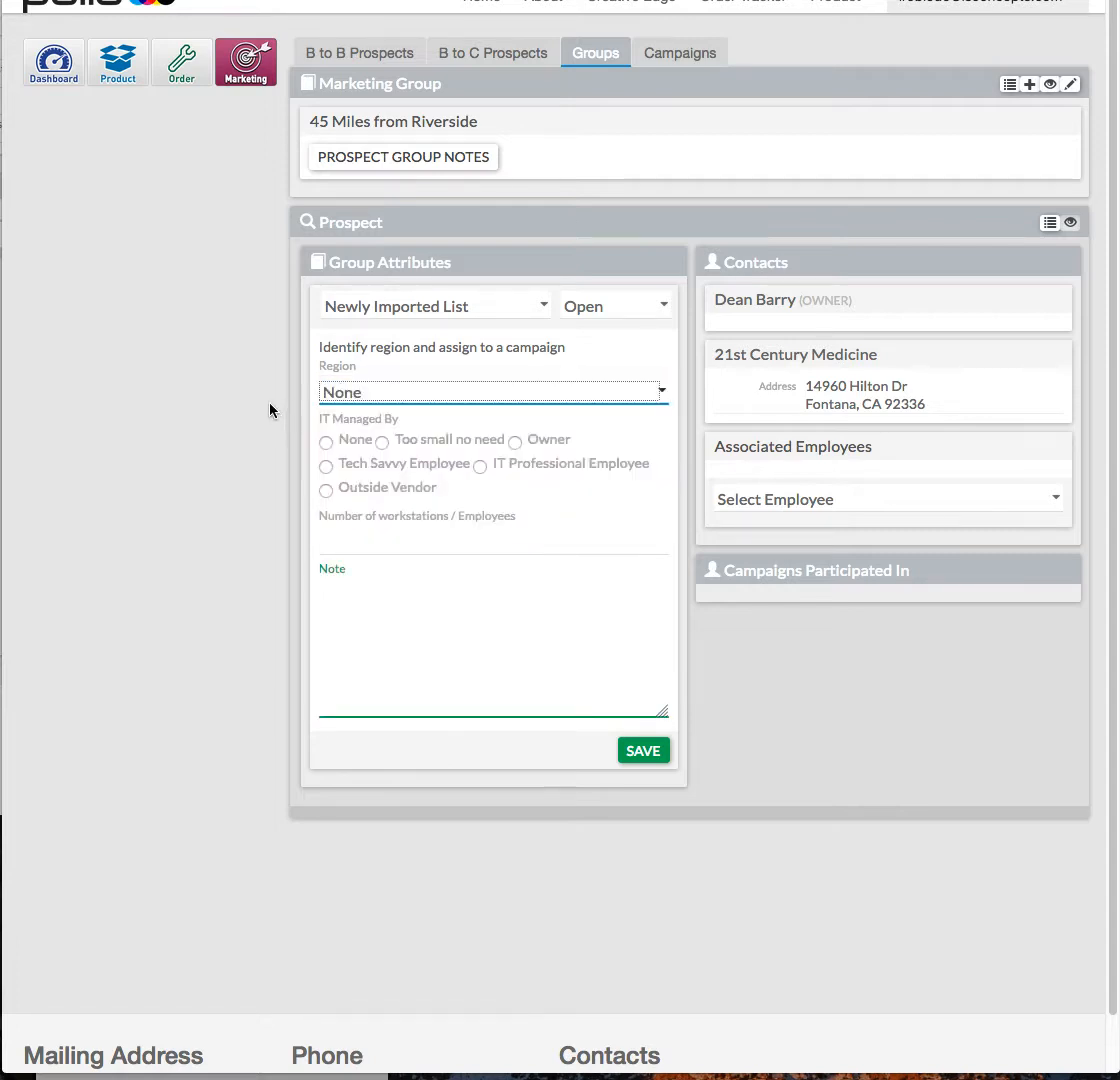
Filter the group's prospect list by the region "Rancho Cucamonga, Ontario, Chino, Upland"
left_click(1046, 88)
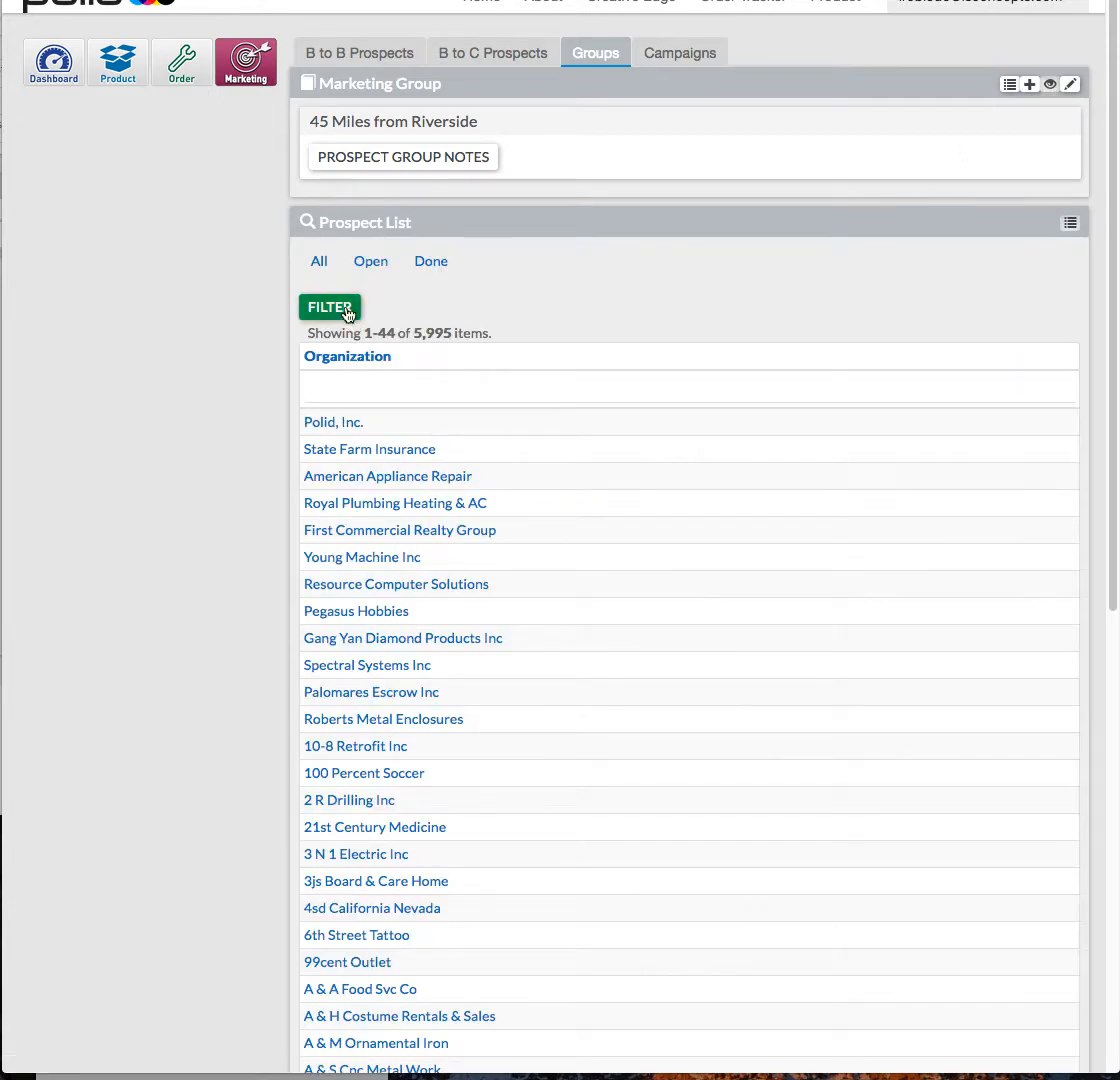
left_click(333, 306)
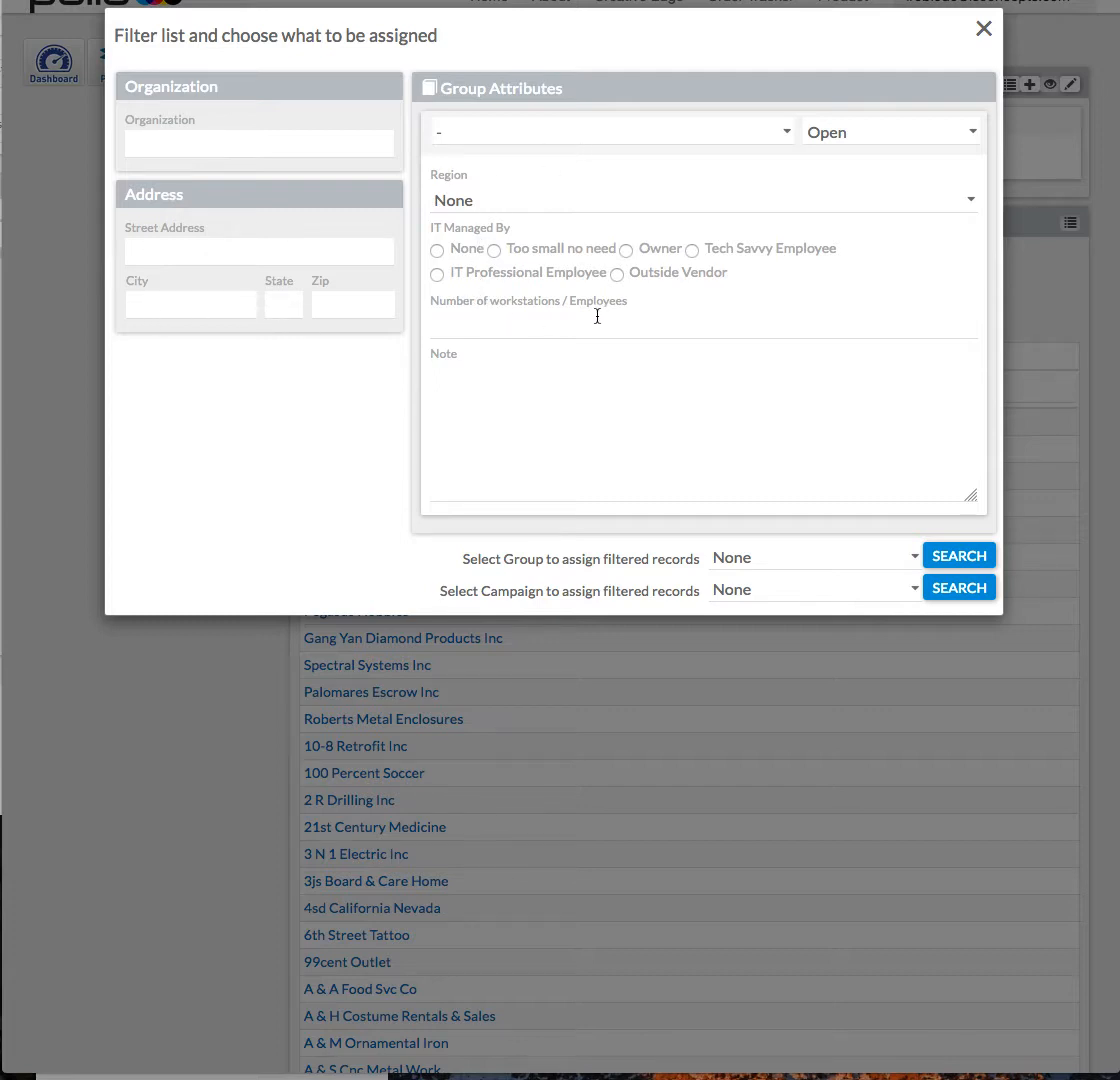
left_click(454, 205)
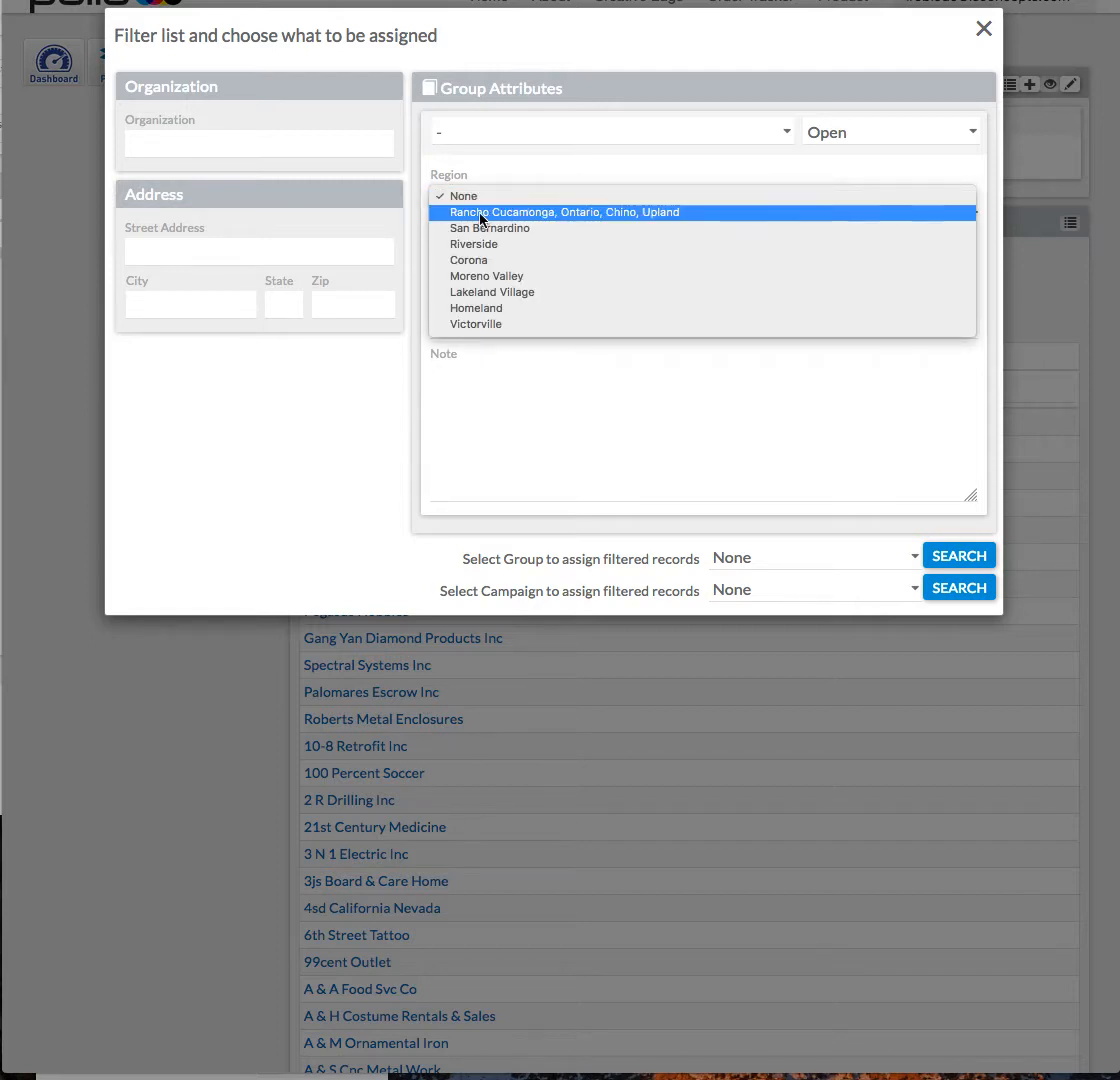
left_click(481, 214)
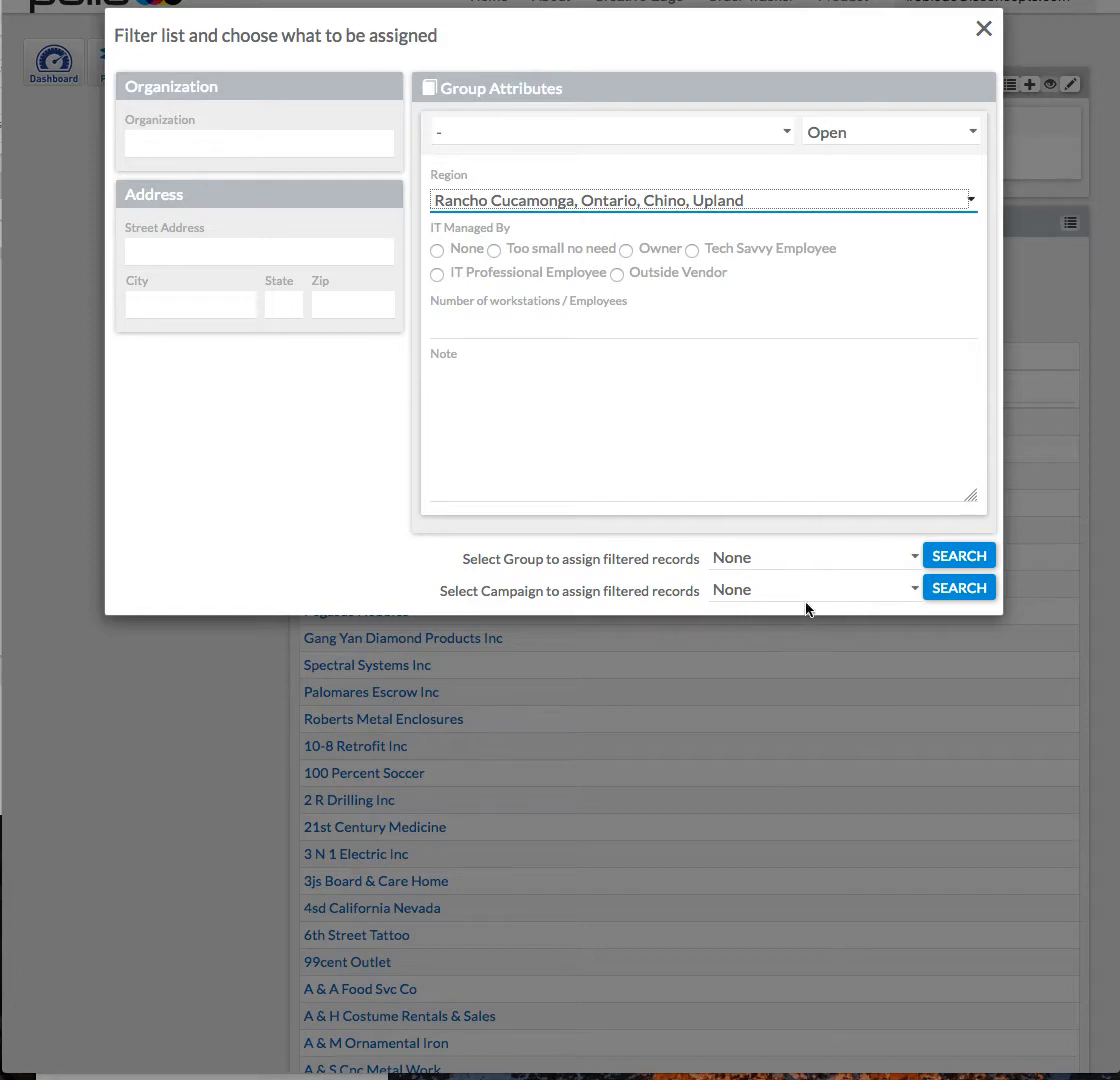
left_click(953, 559)
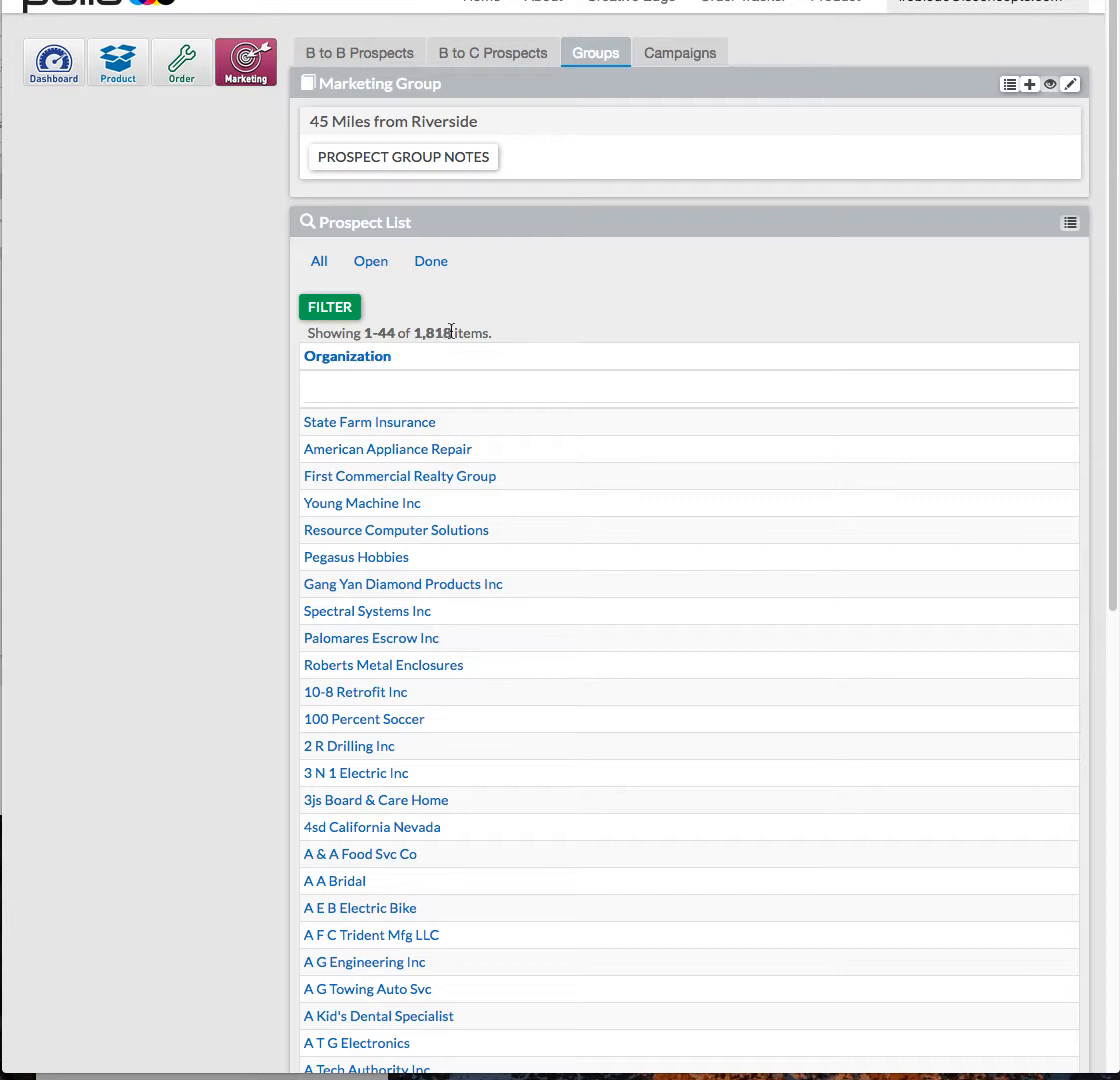
For Young Machine Inc, set IT Managed By to Tech Savvy Employee and Number of workstations / Employees to 8, and save
left_click(362, 504)
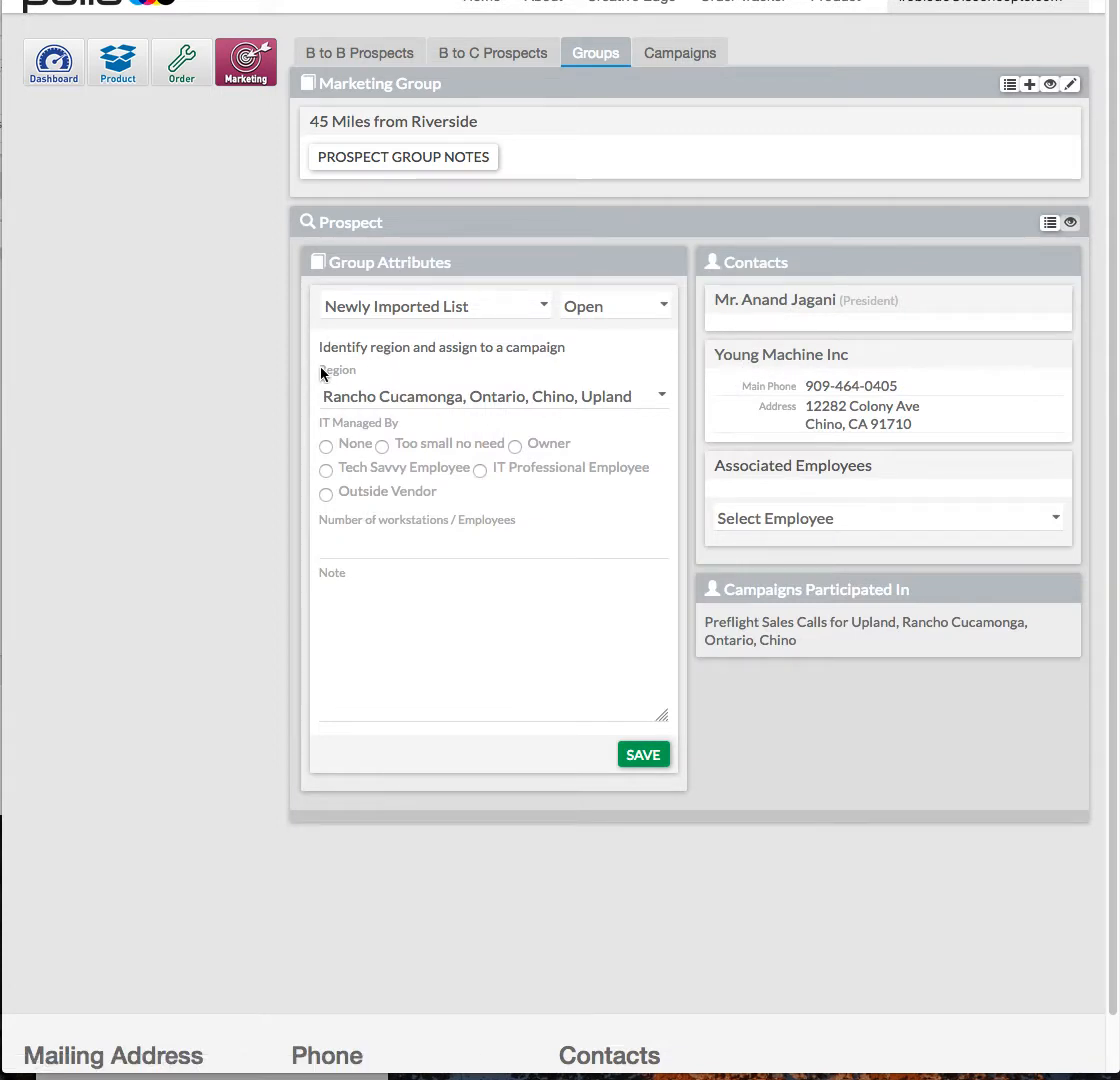
left_click(340, 397)
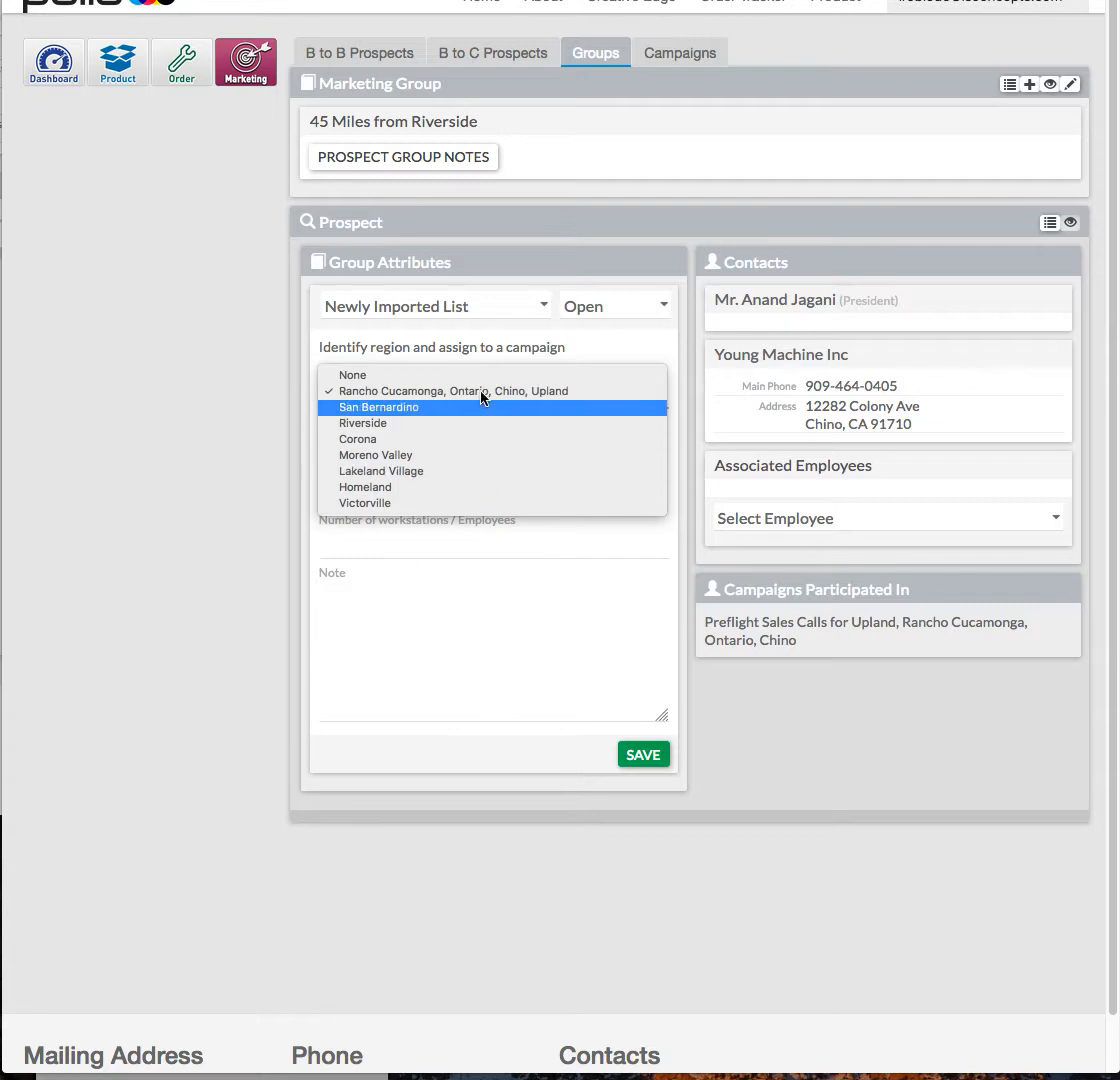
left_click(368, 392)
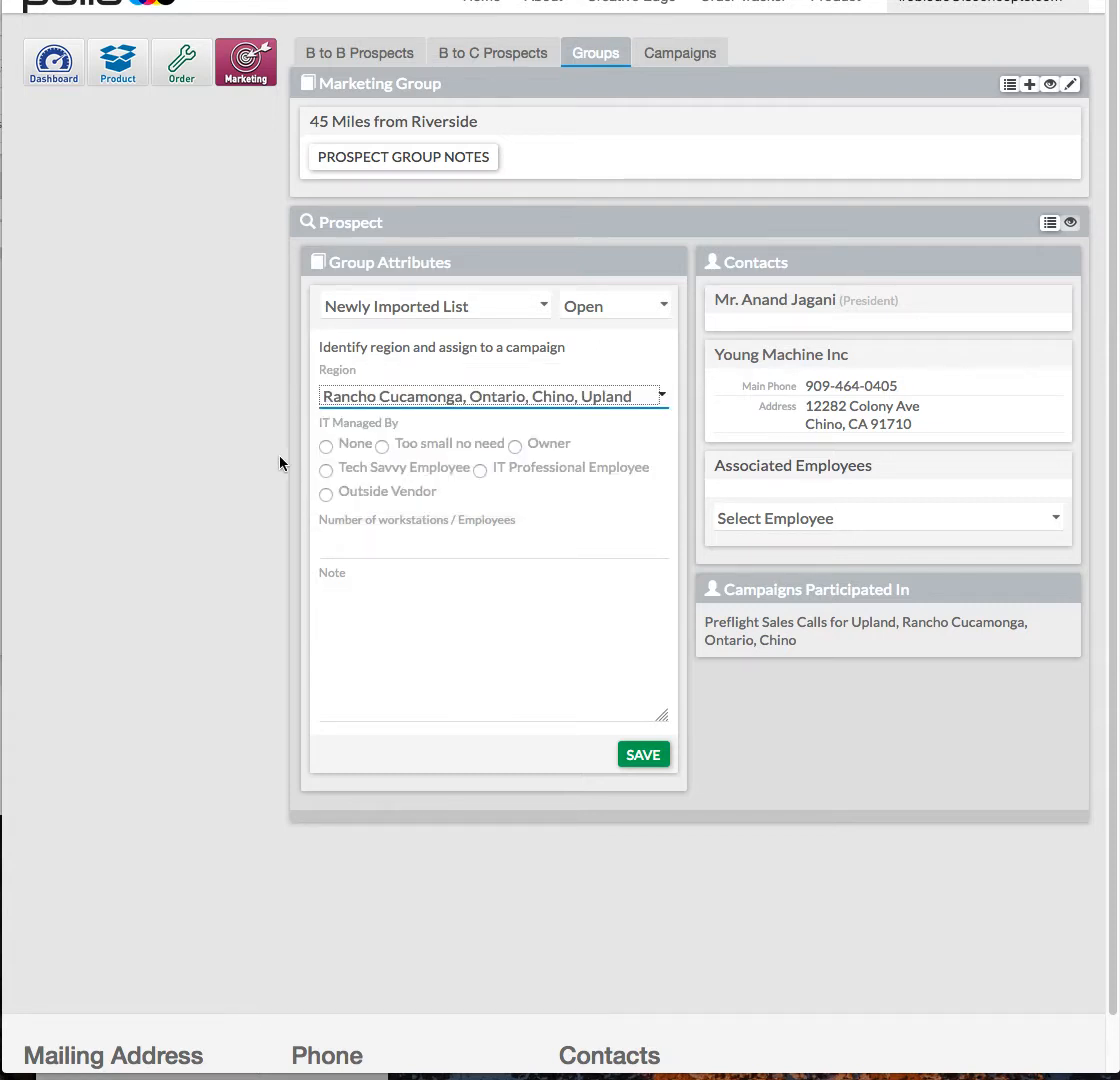
left_click(329, 471)
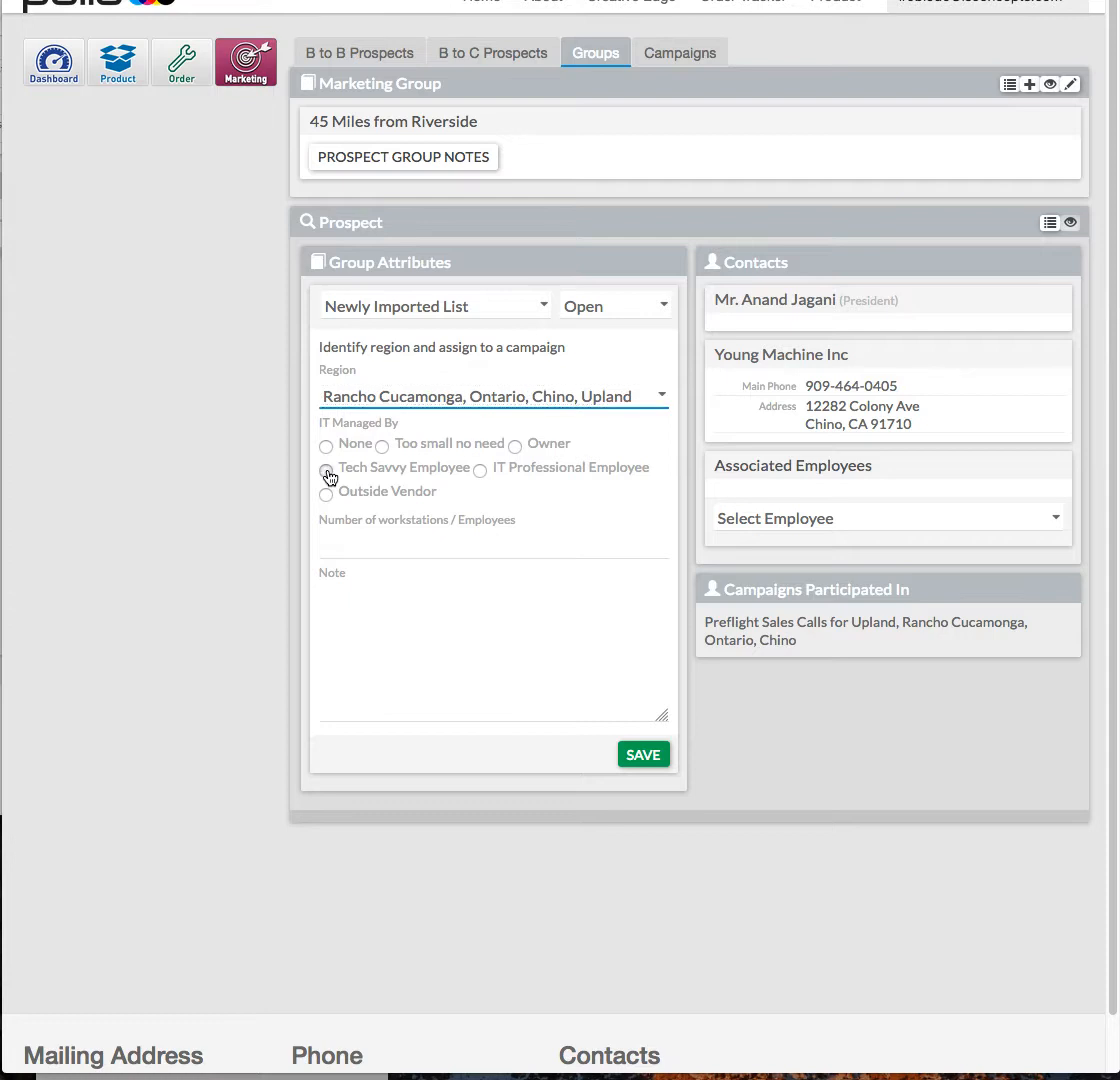
left_click(392, 547)
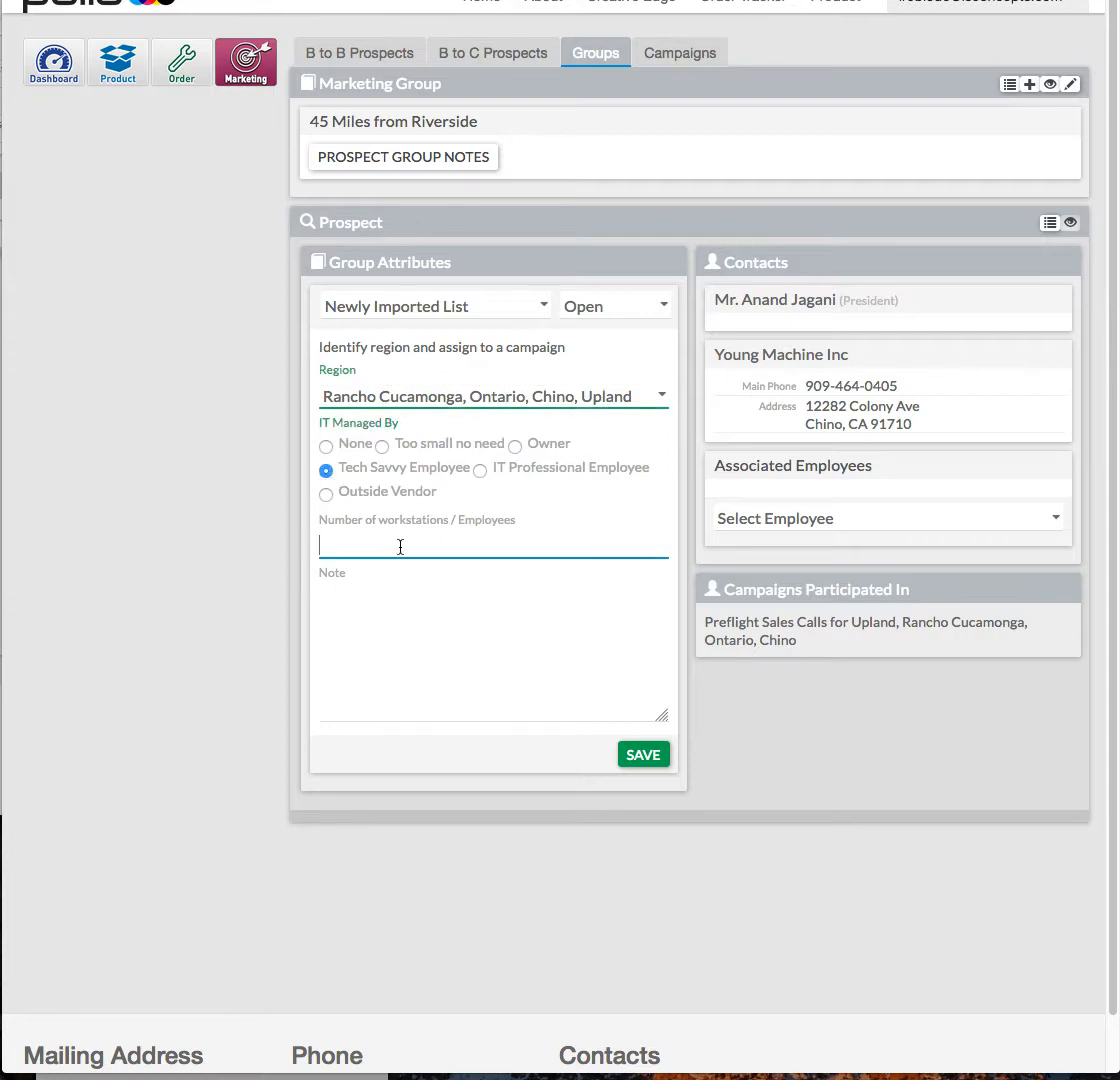
type("8")
left_click(643, 756)
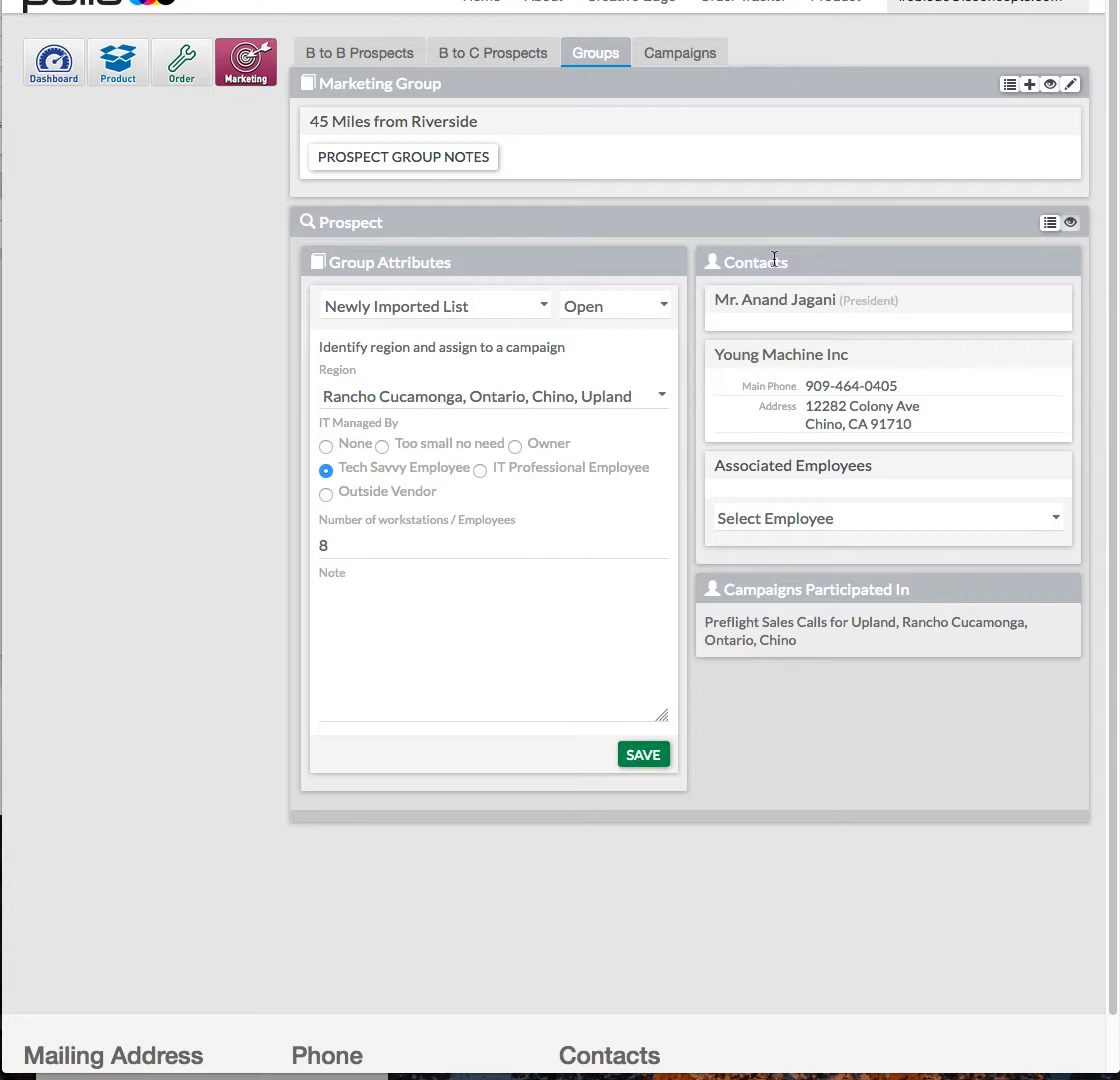
Filter the group's prospects by IT Managed By Tech Savvy Employee, choosing the Preflight Sales Calls campaign for assigning the filtered records
left_click(1051, 86)
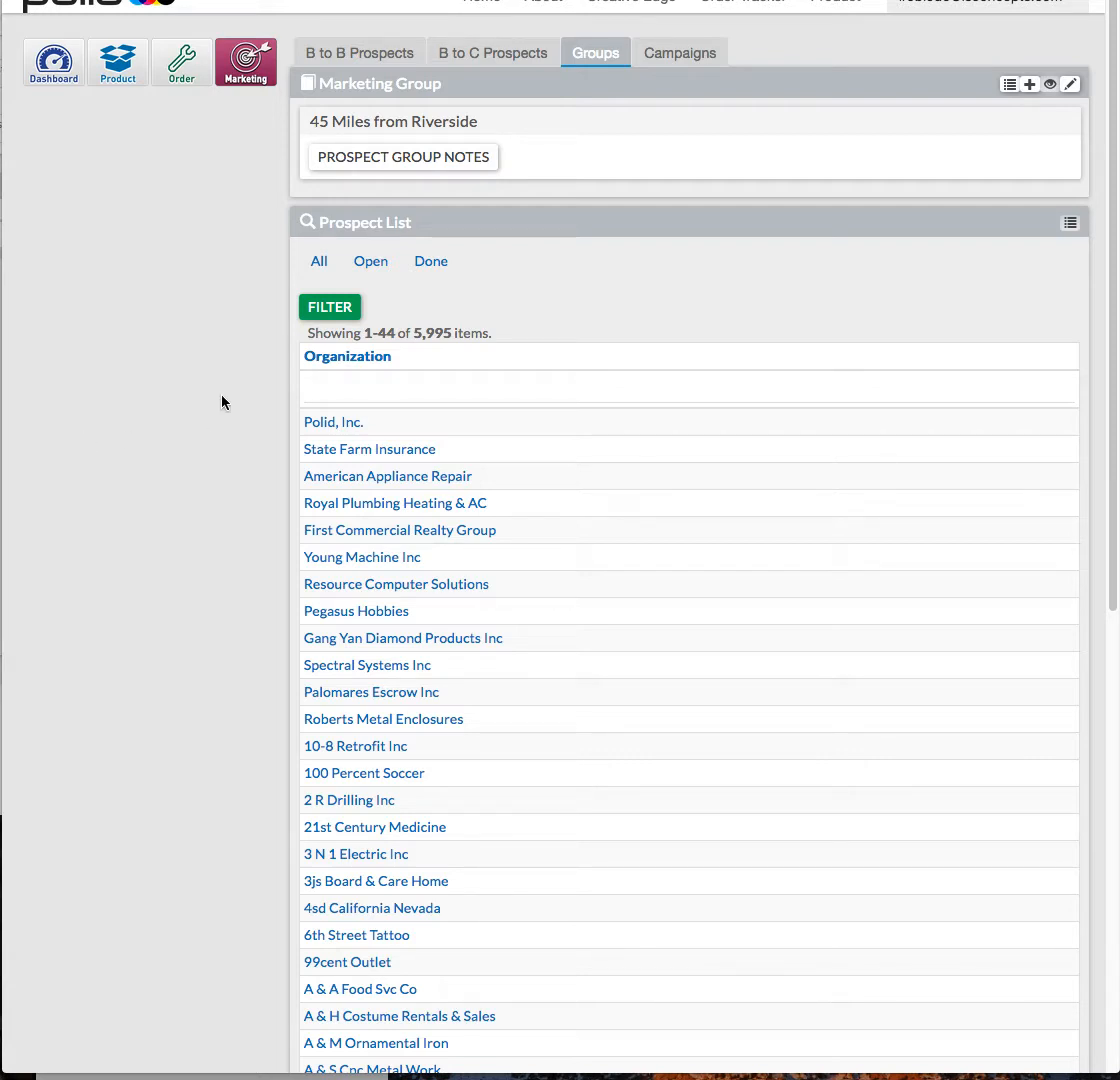
left_click(330, 307)
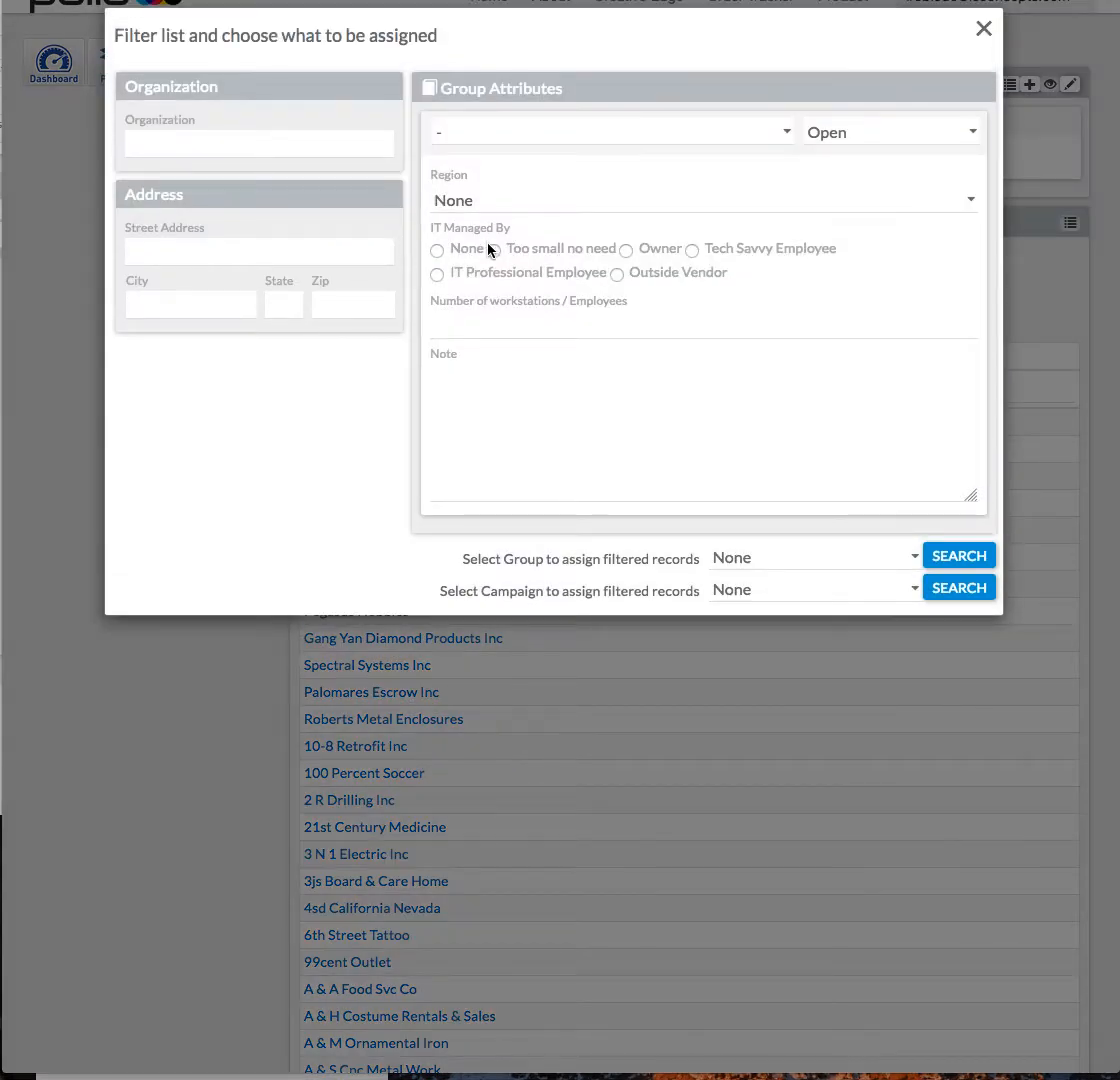
left_click(694, 251)
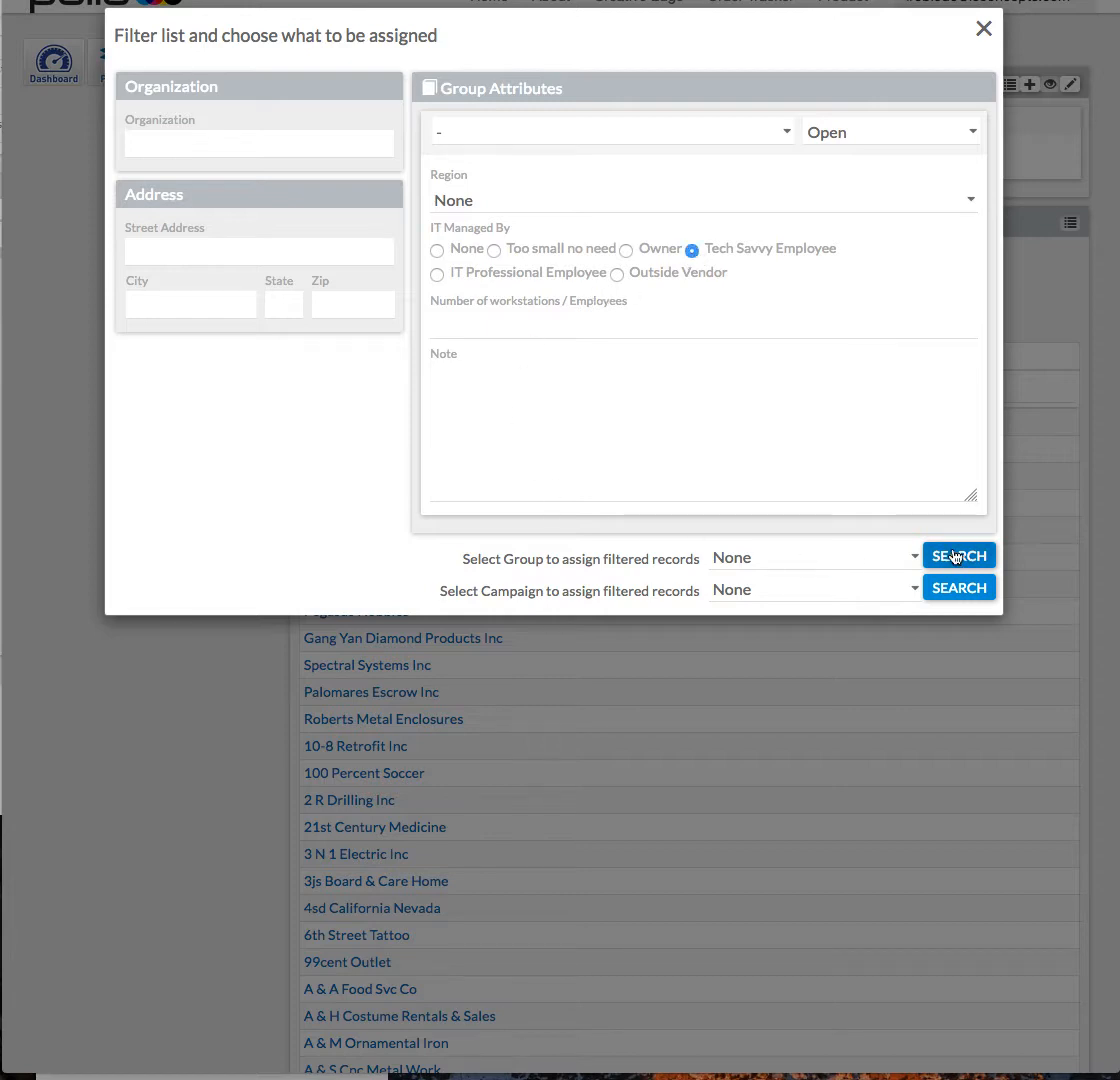
left_click(848, 590)
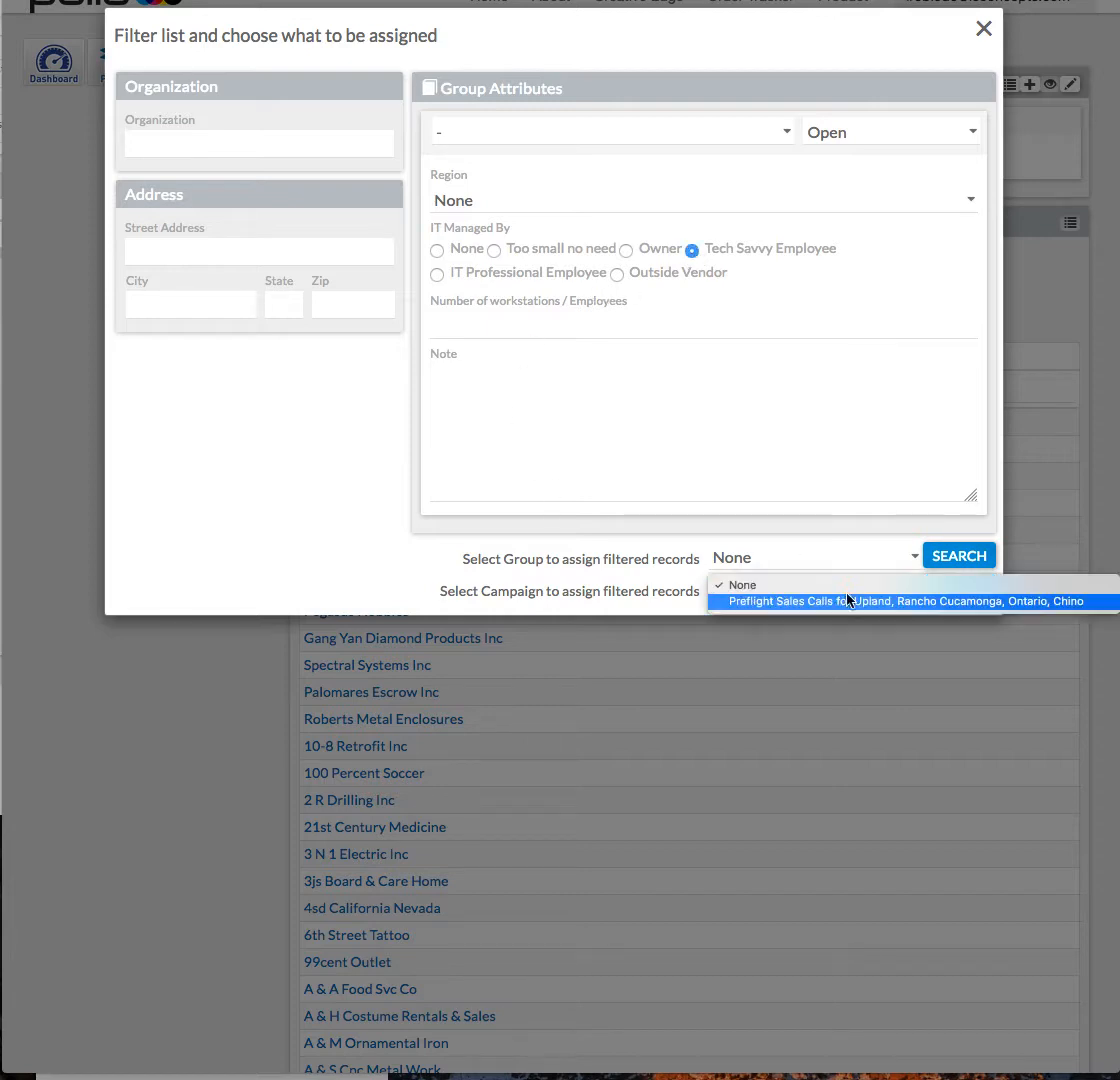
left_click(745, 603)
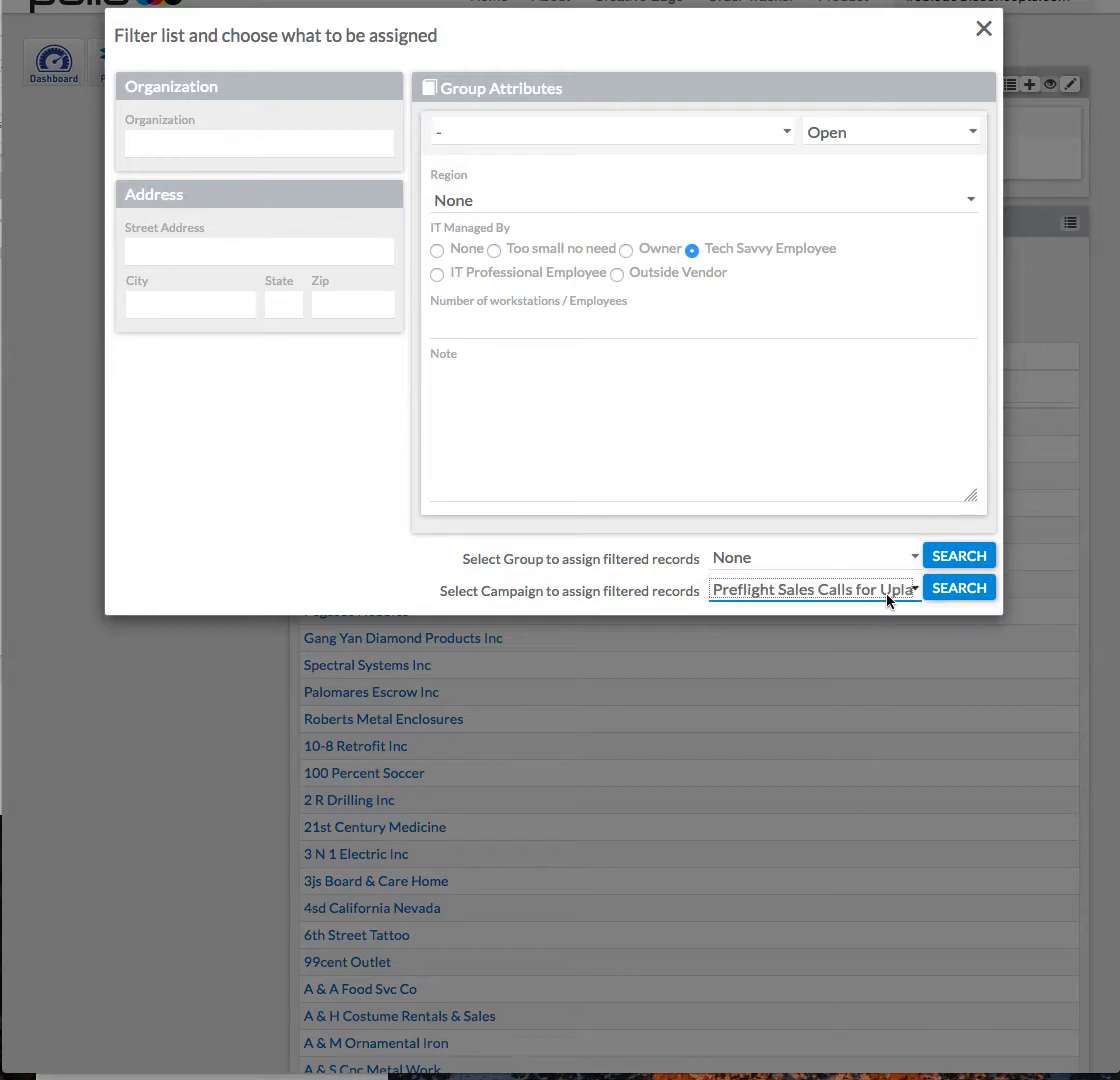
left_click(959, 595)
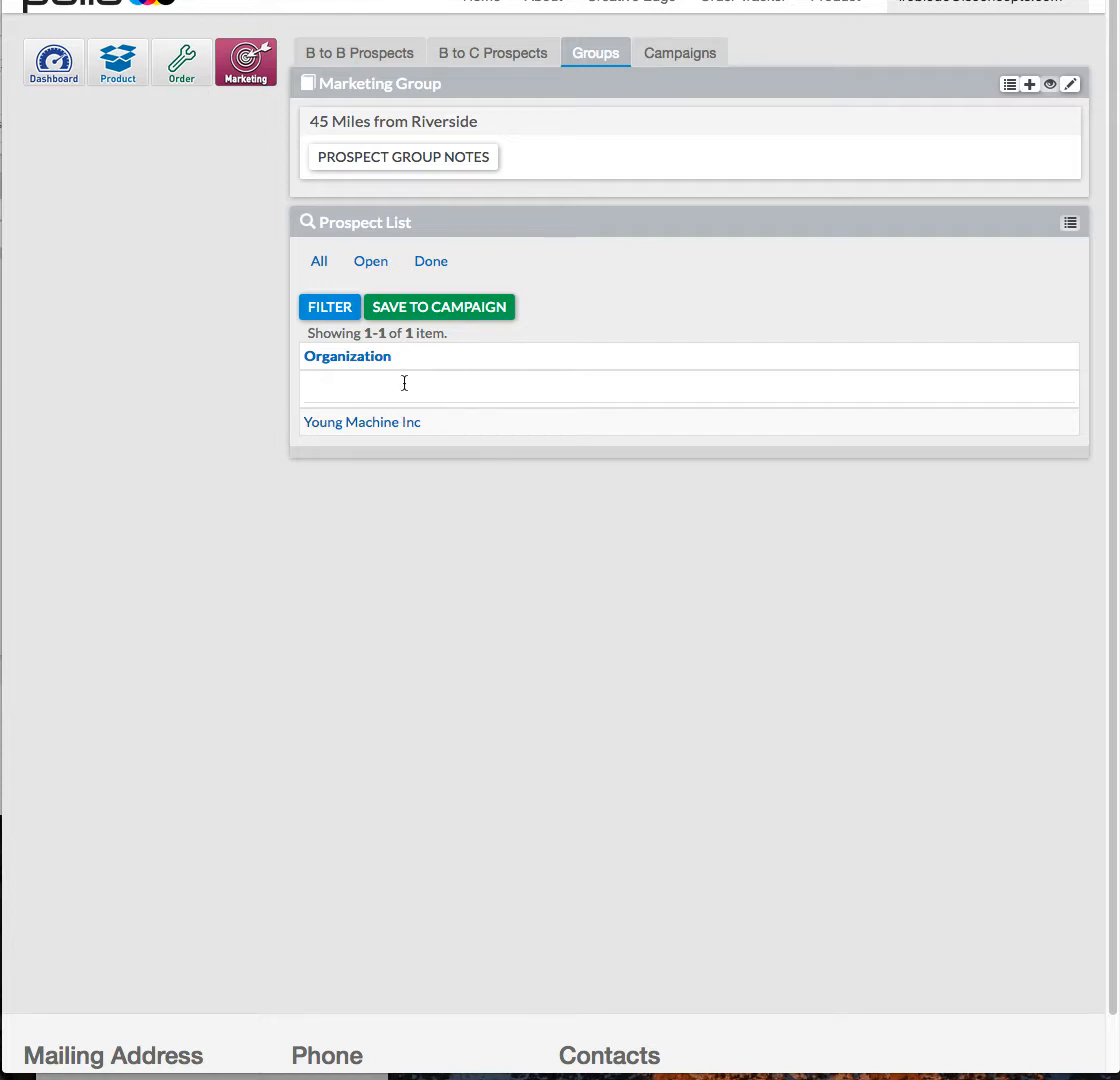
Check the stage choices offered for saving the filtered prospects to the campaign, and leave without saving
left_click(421, 312)
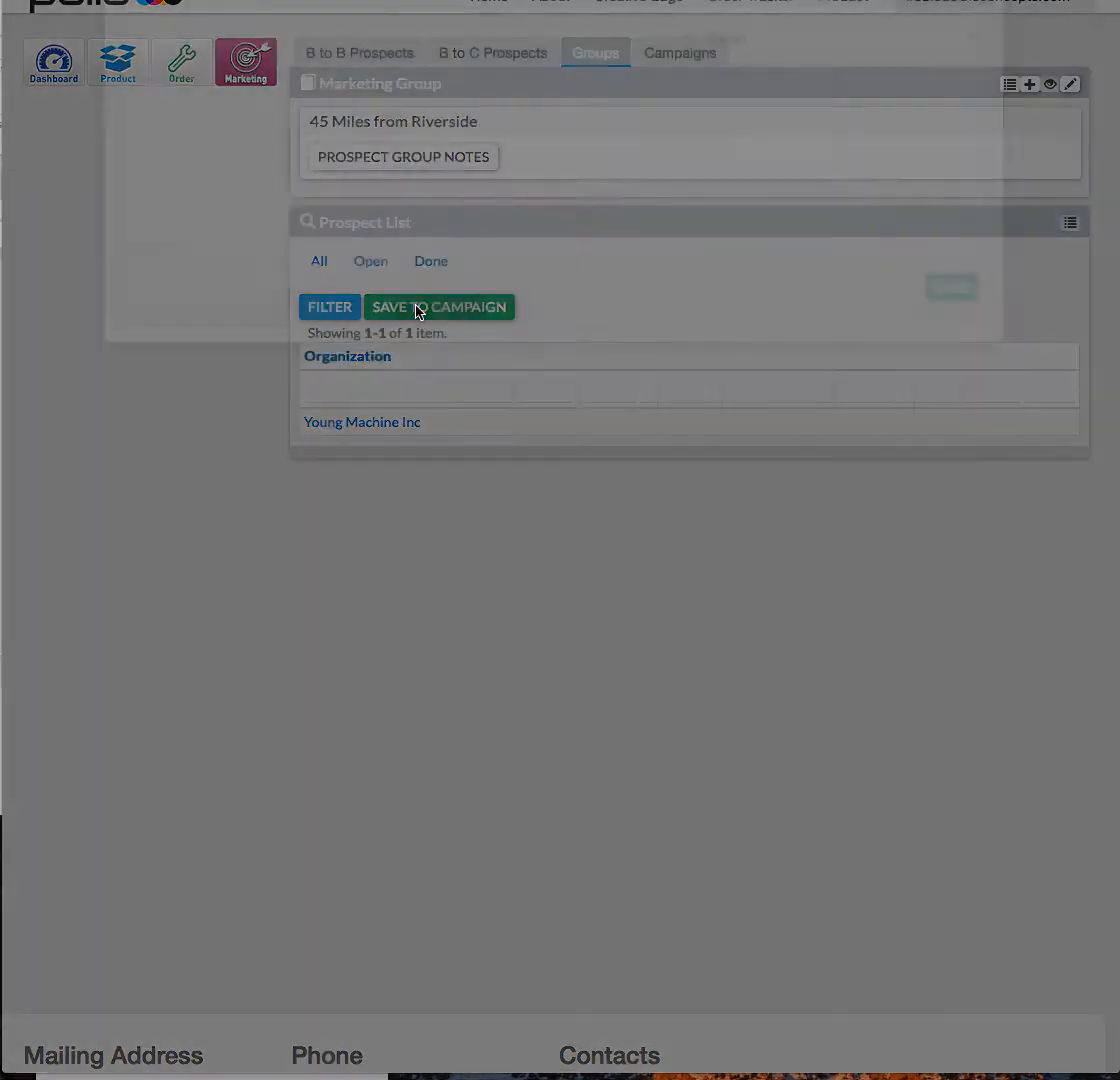
left_click(157, 140)
left_click(157, 140)
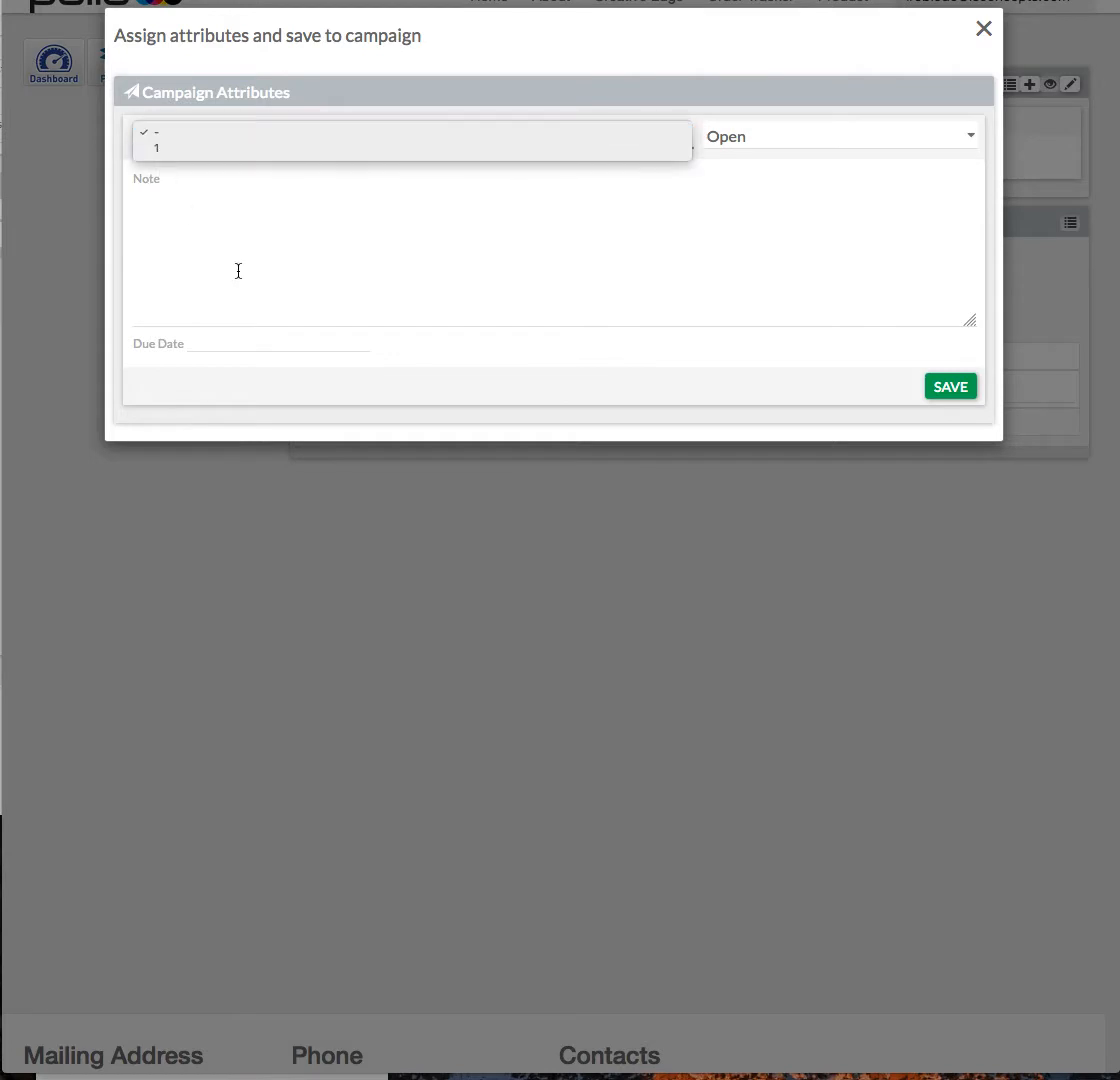
left_click(986, 32)
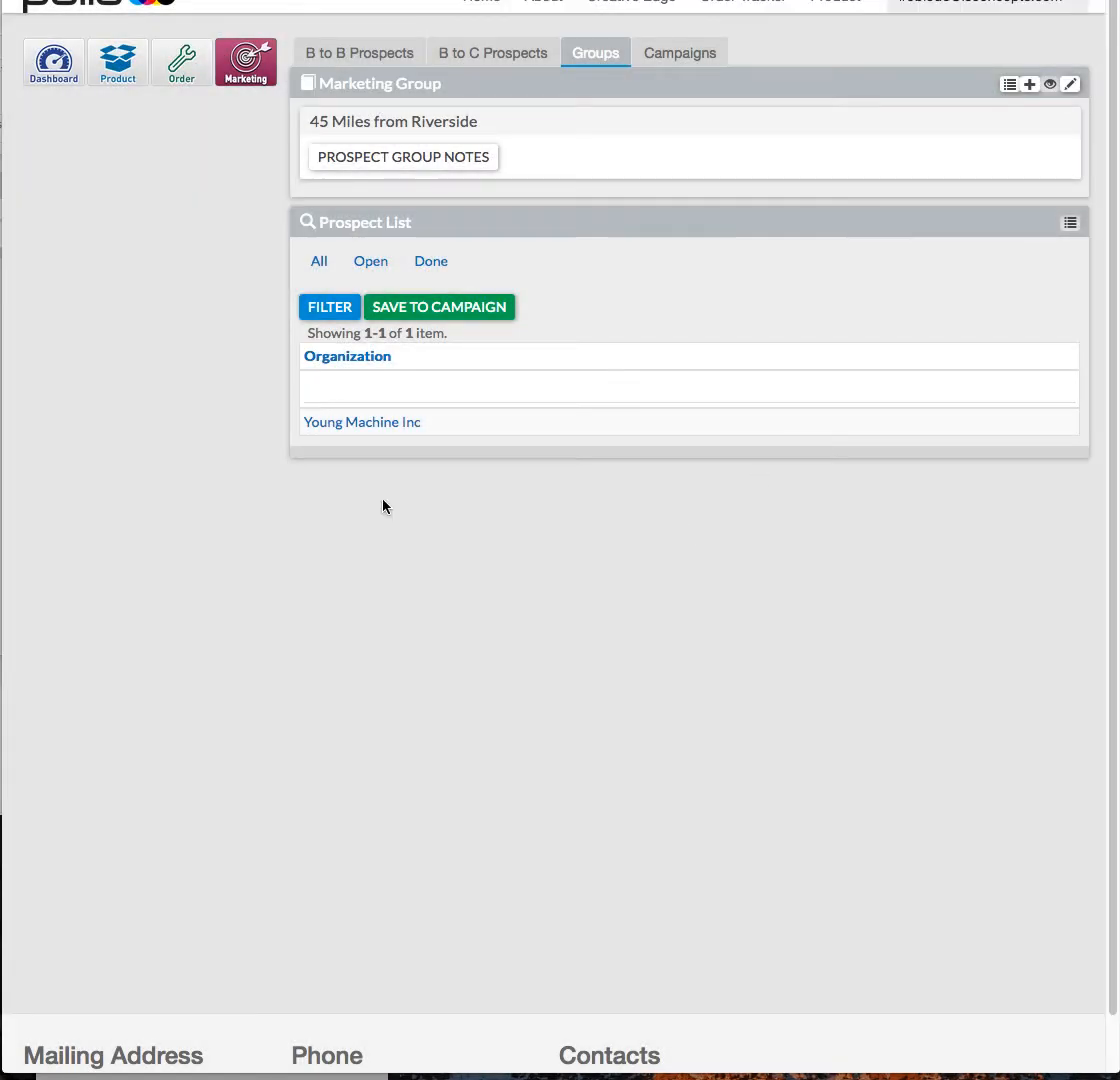
Open Young Machine Inc within the Preflight Sales Calls campaign and review its campaign and group attributes
left_click(683, 57)
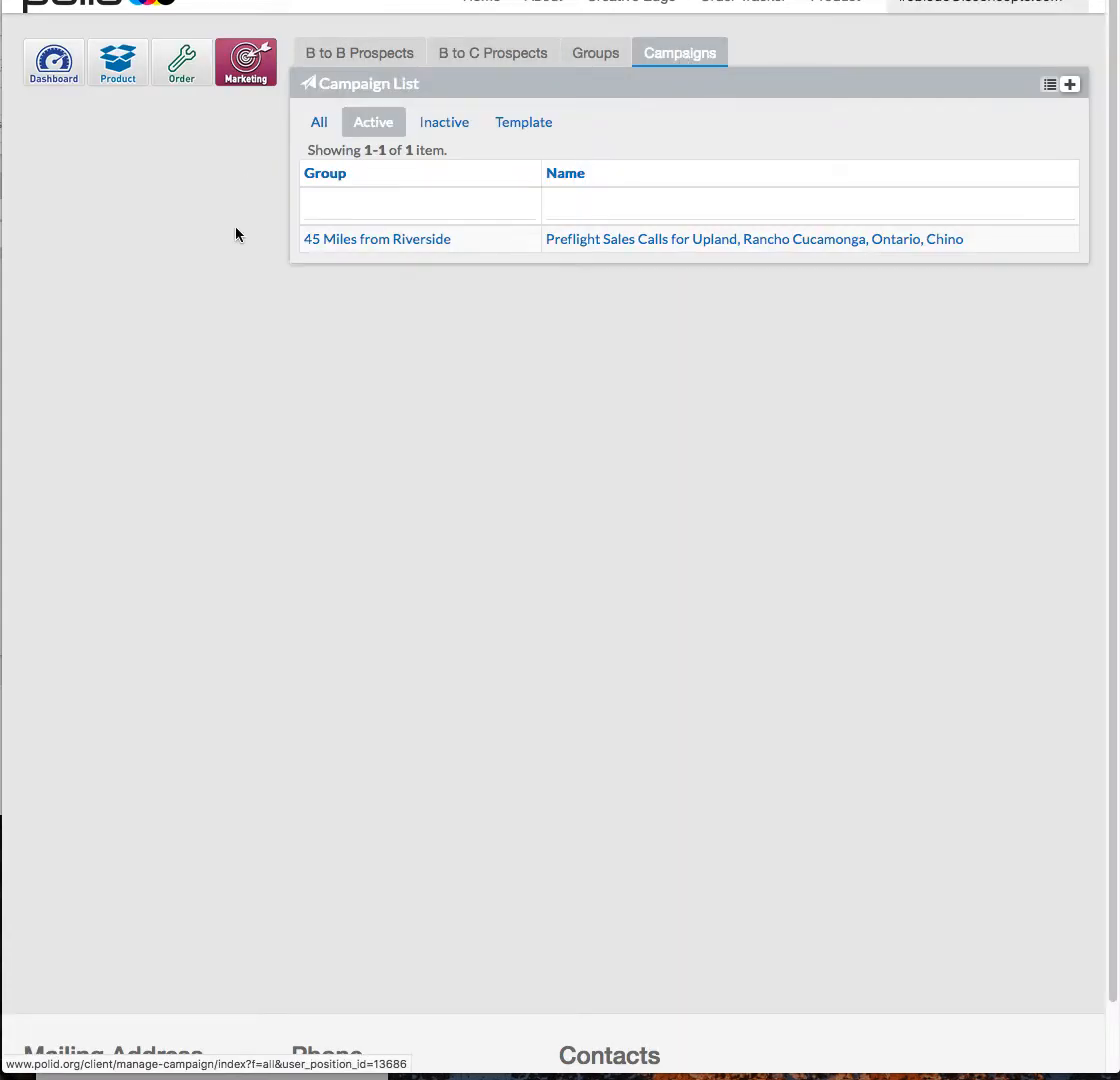
left_click(580, 245)
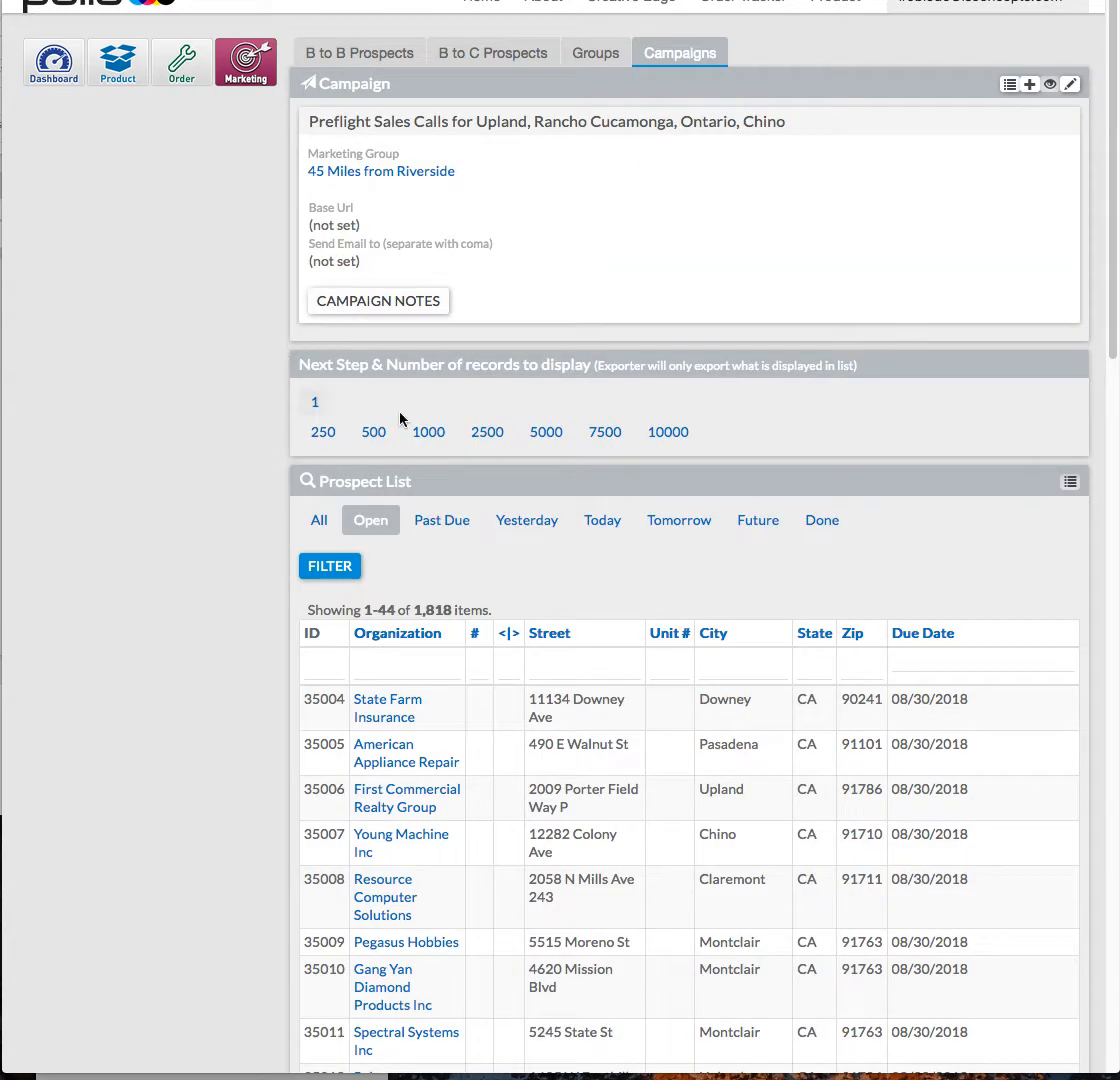
scroll(557, 371, "down", 3)
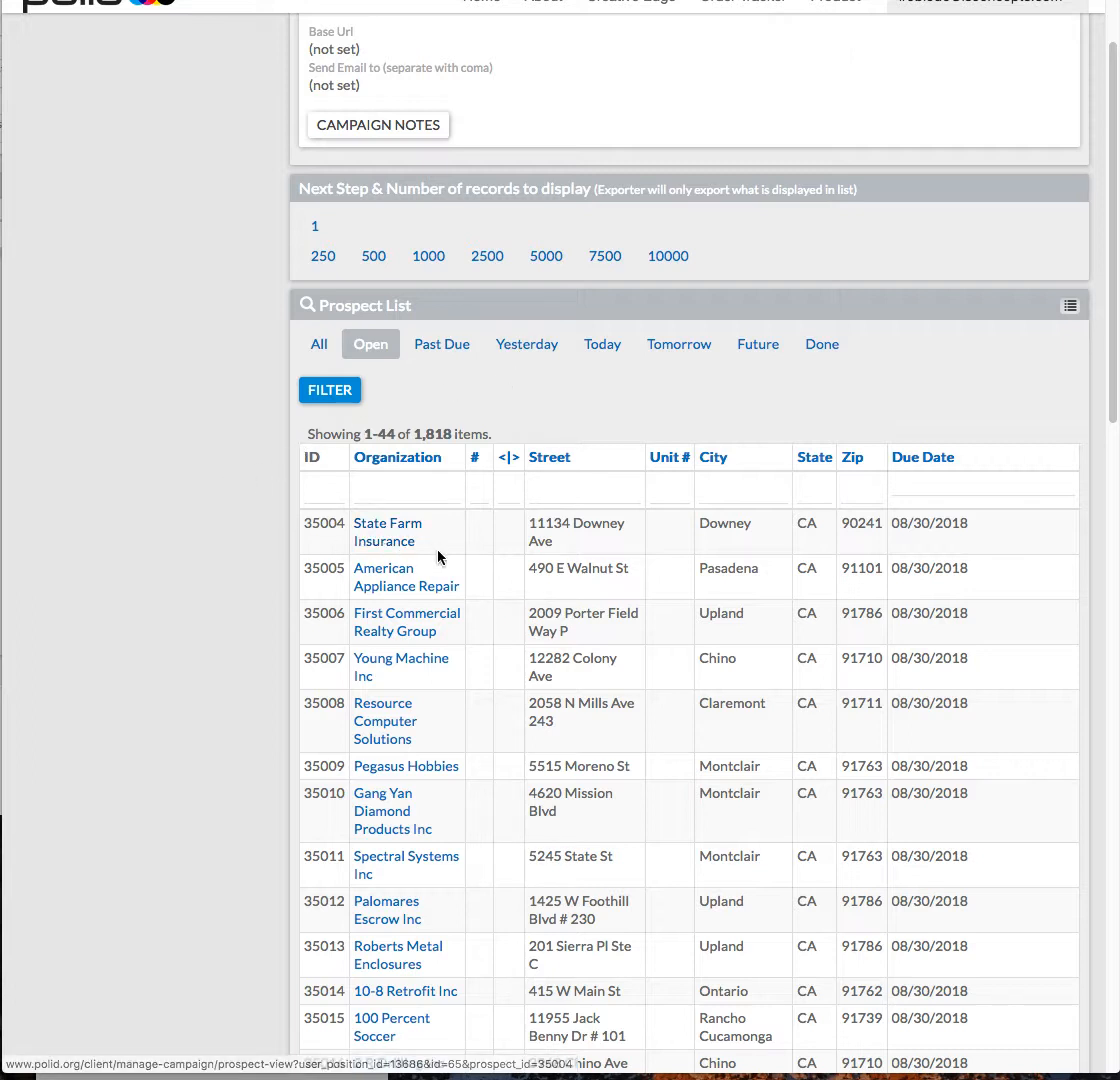
left_click(380, 670)
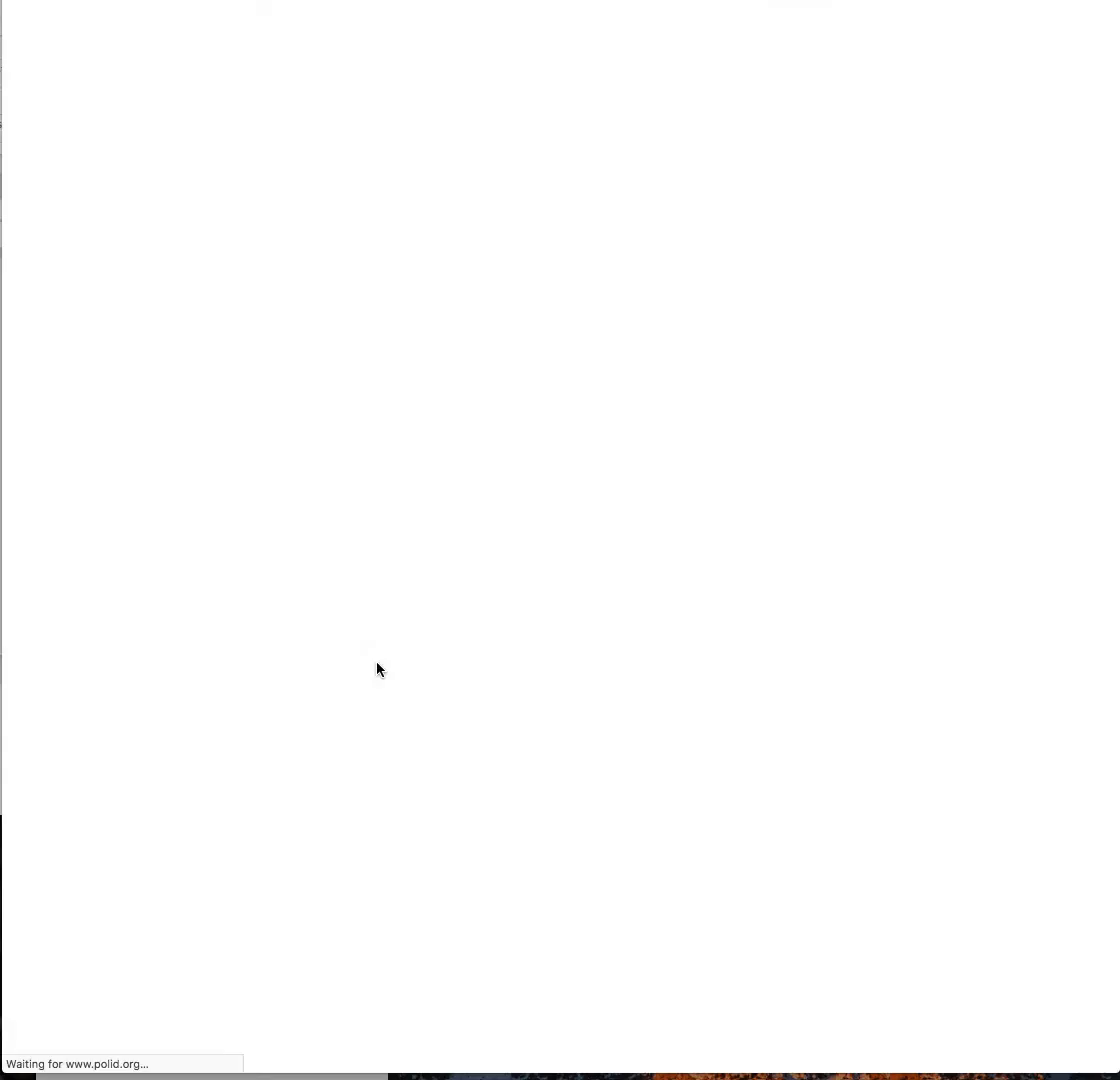
scroll(400, 611, "down", 2)
scroll(400, 611, "down", 2)
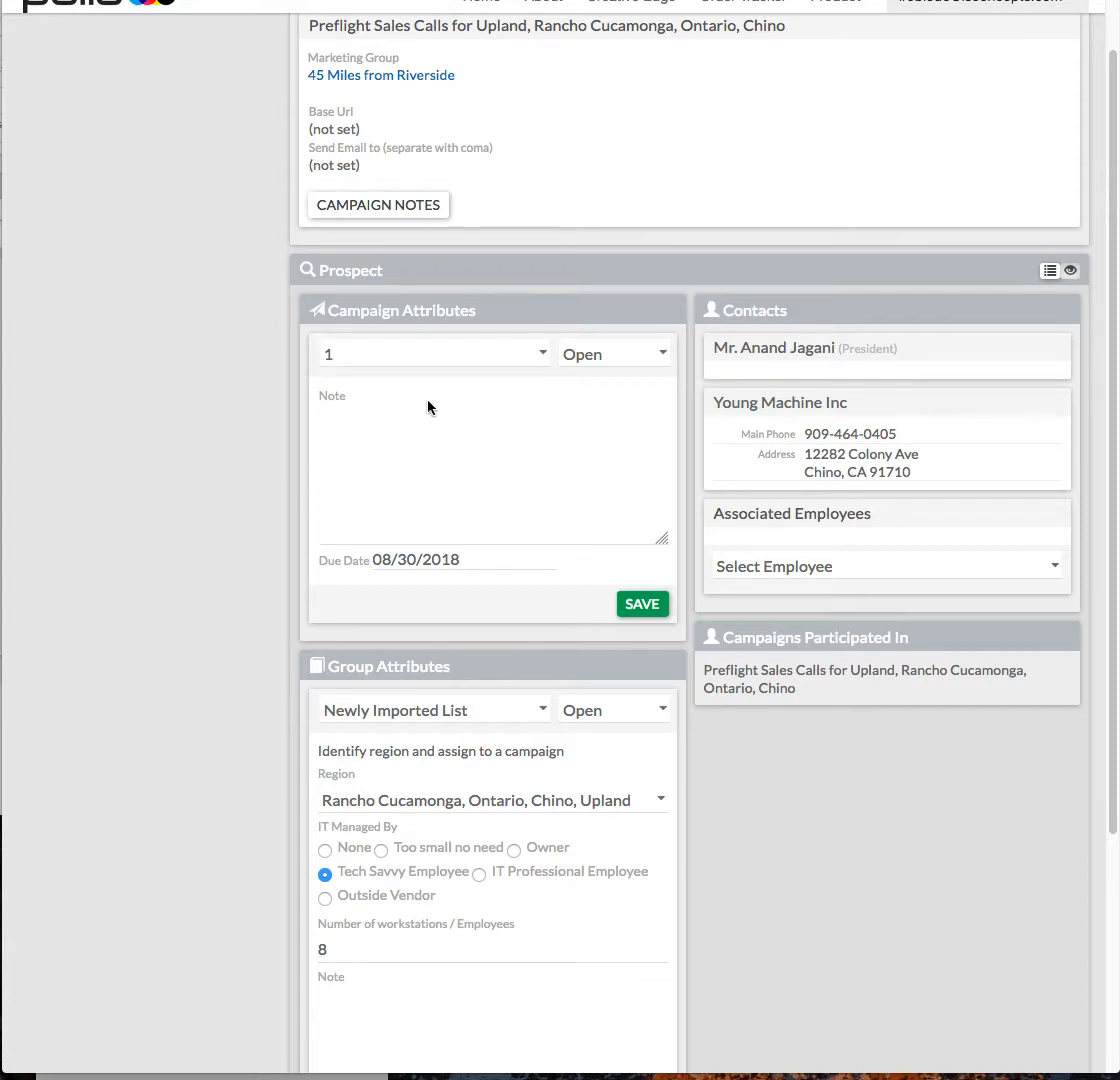
scroll(654, 246, "up", 1)
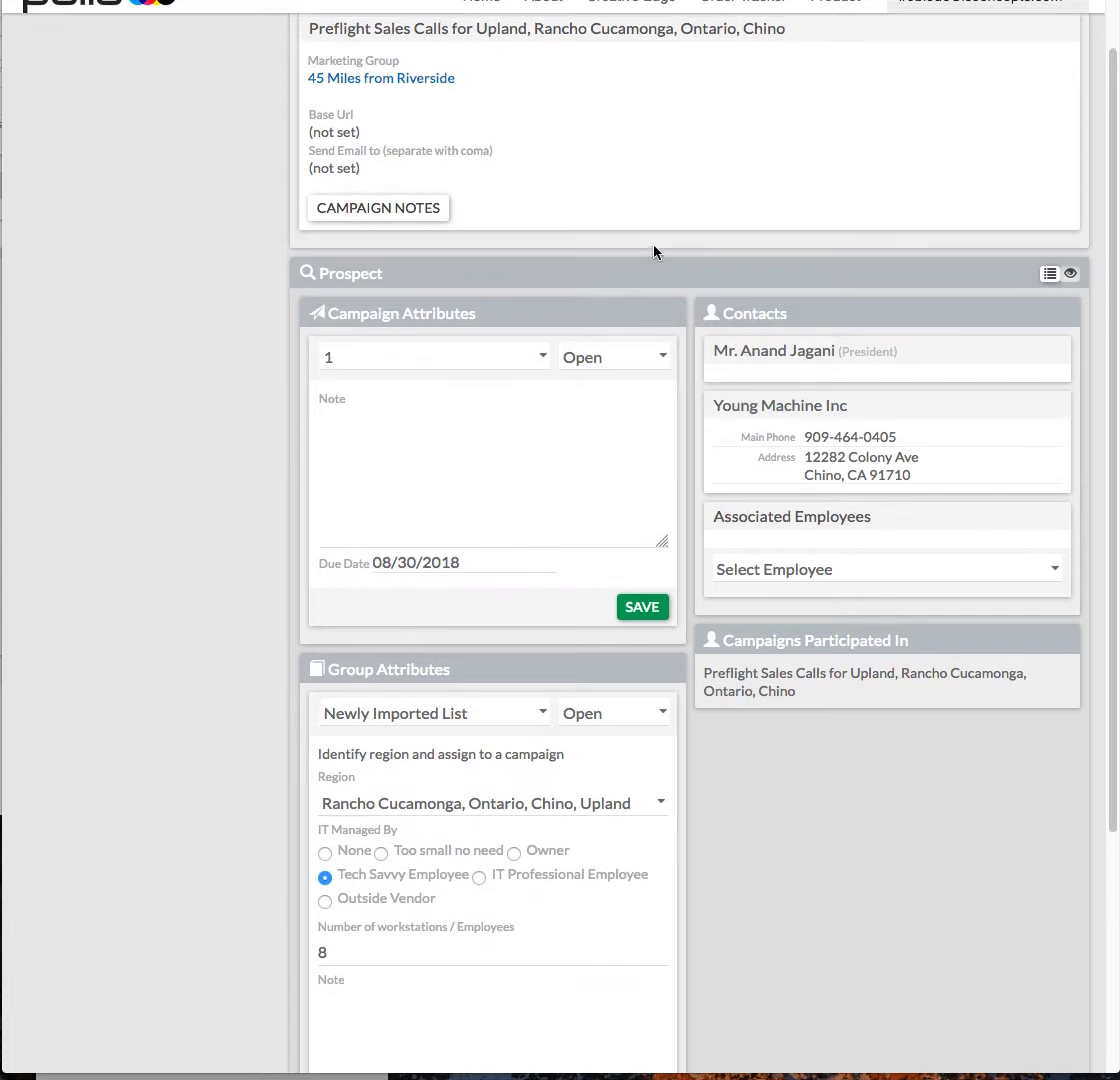
Open the settings of the Preflight Sales Calls campaign for editing
scroll(654, 250, "up", 2)
left_click(1074, 87)
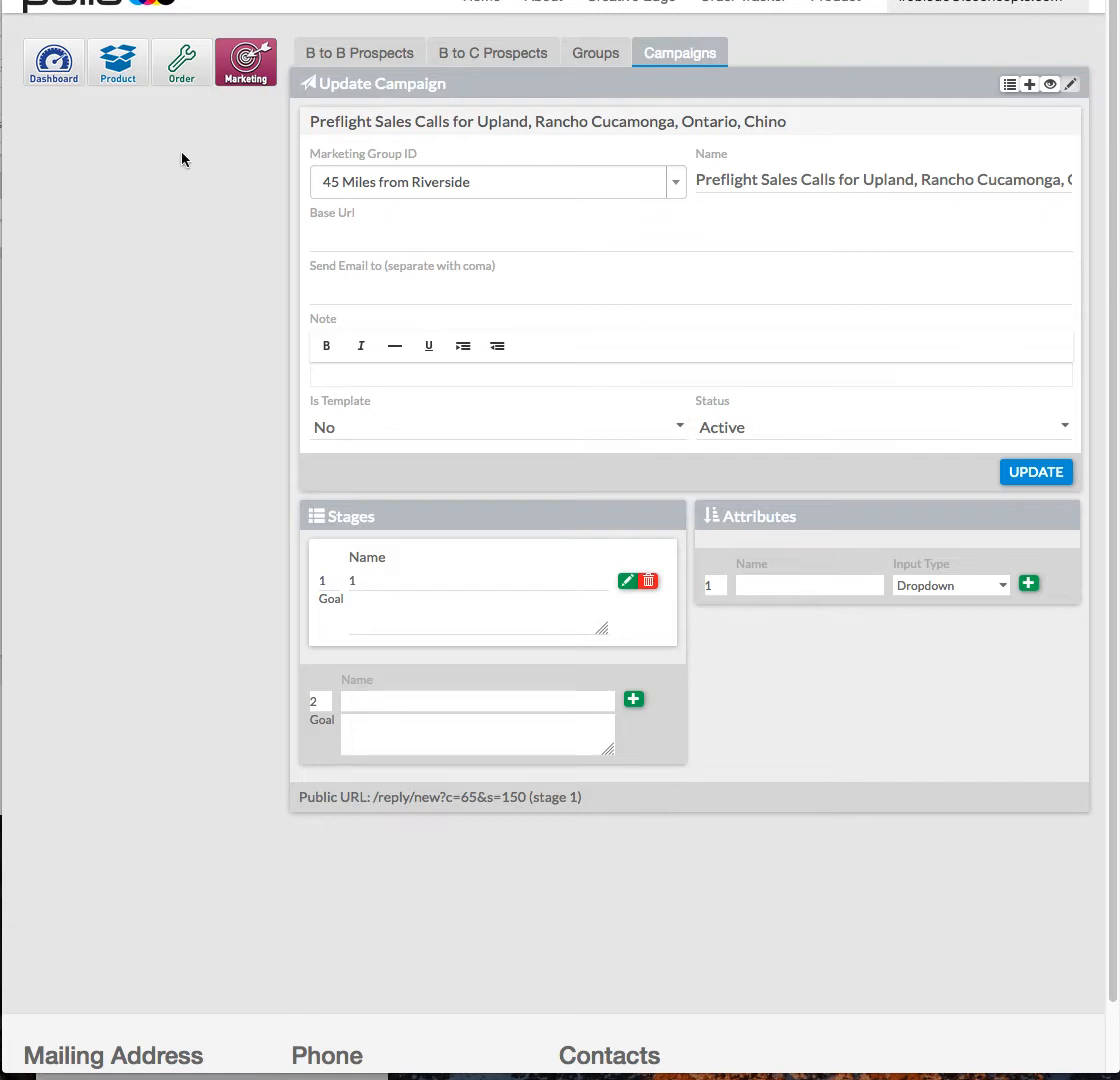
Open promo.warp2biz.com in a new browser tab and bring up its Follow promotion page
key("ctrl+t")
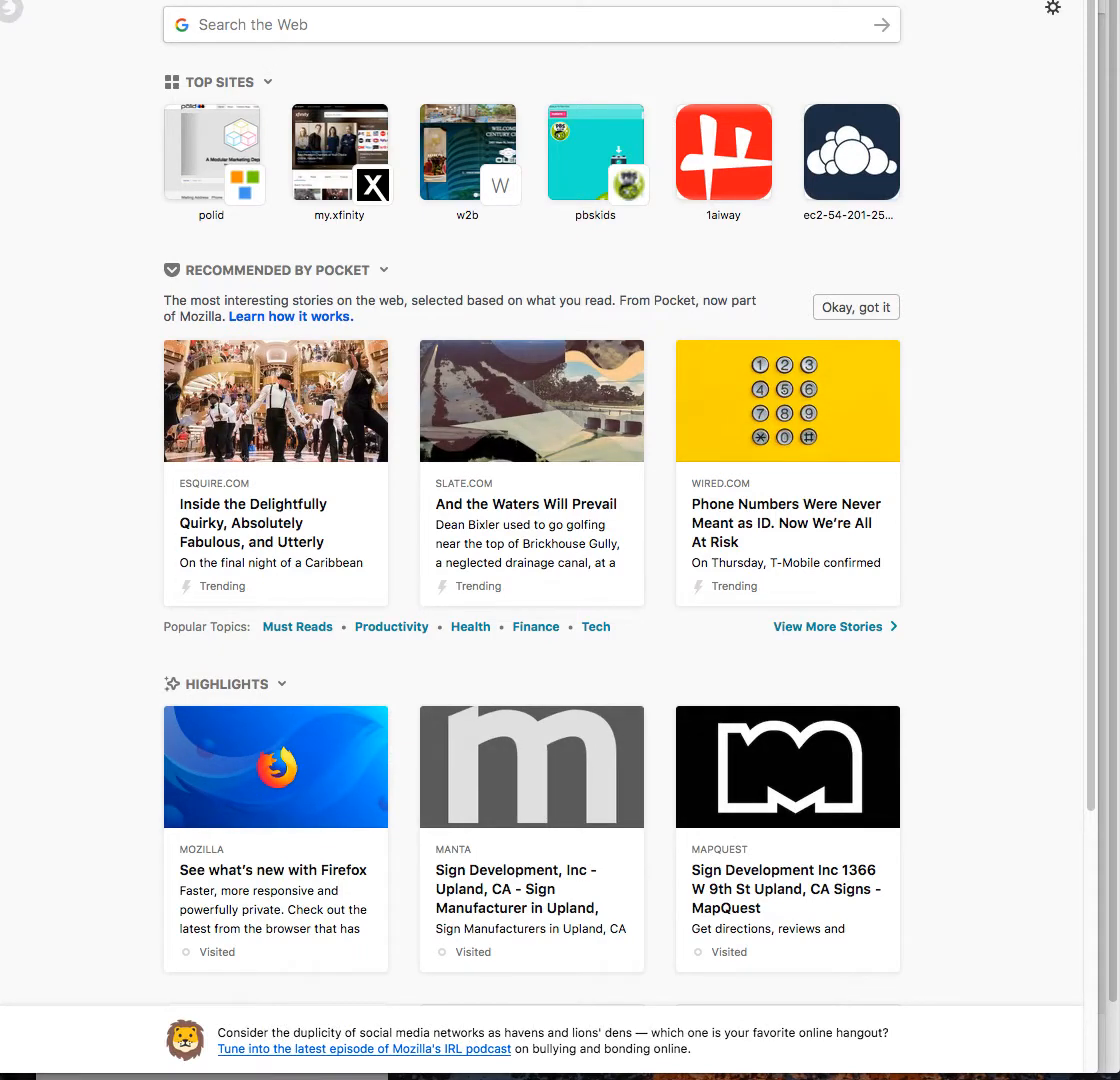
type("warp")
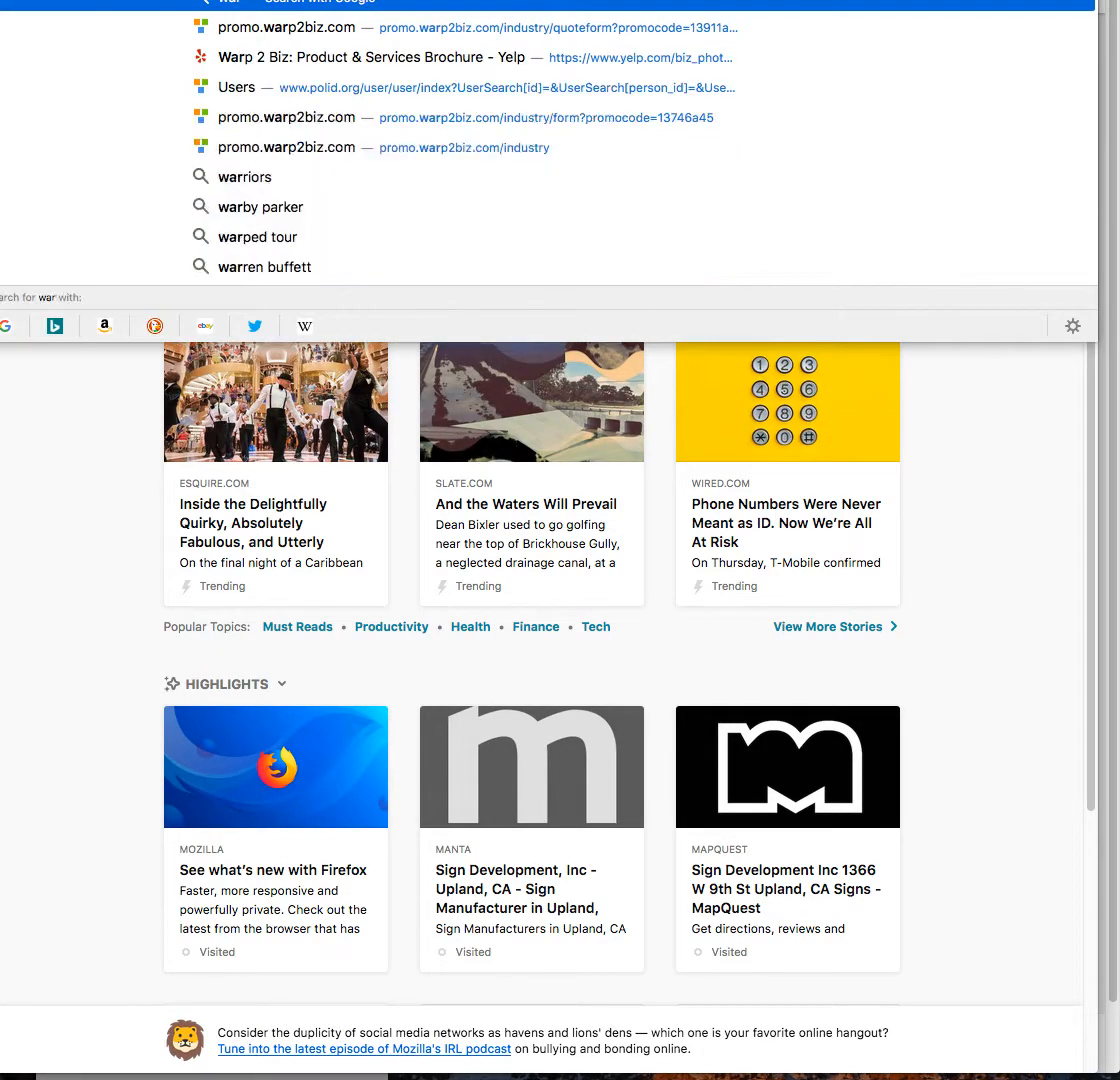
key("Return")
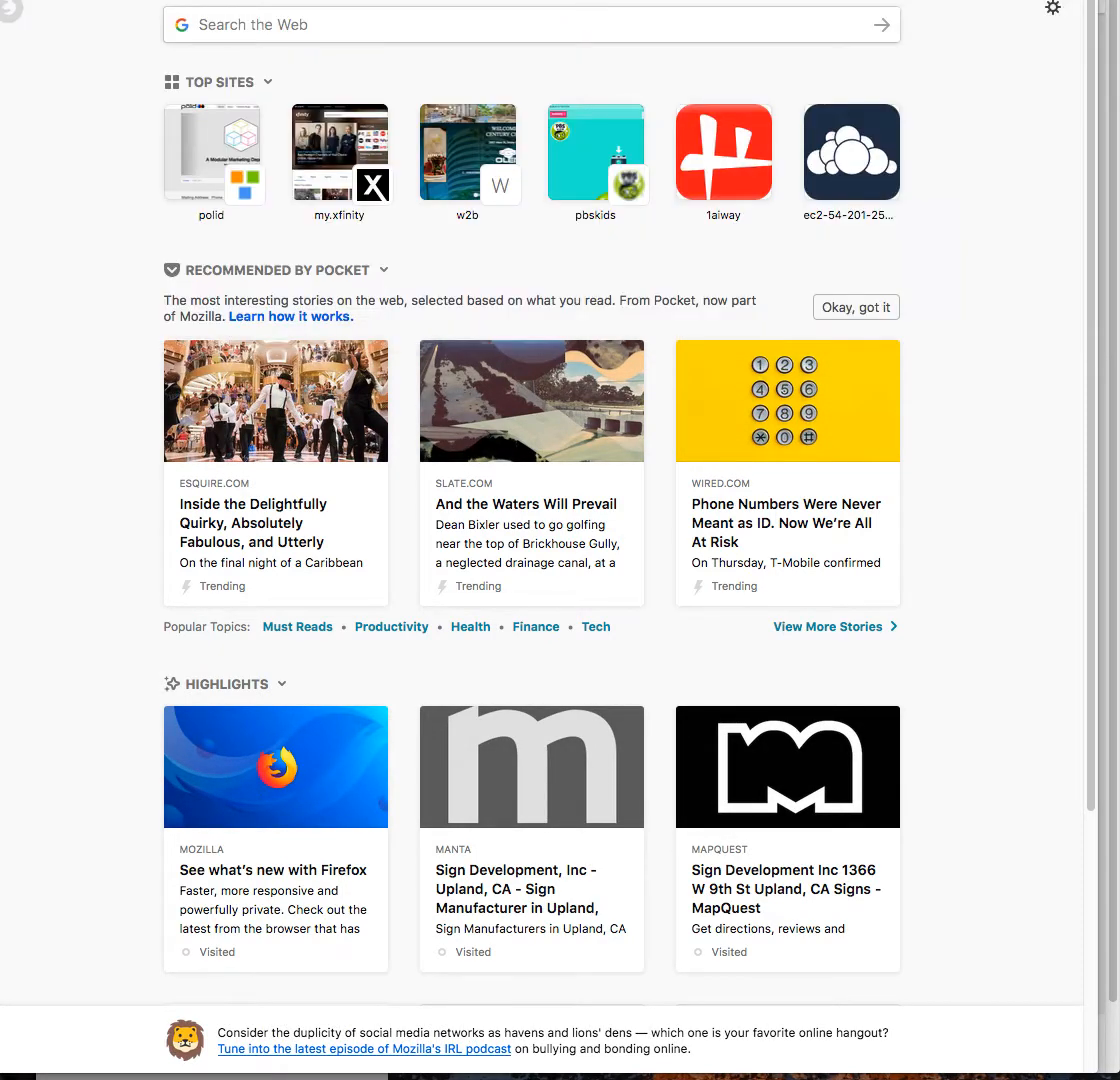
type("prom")
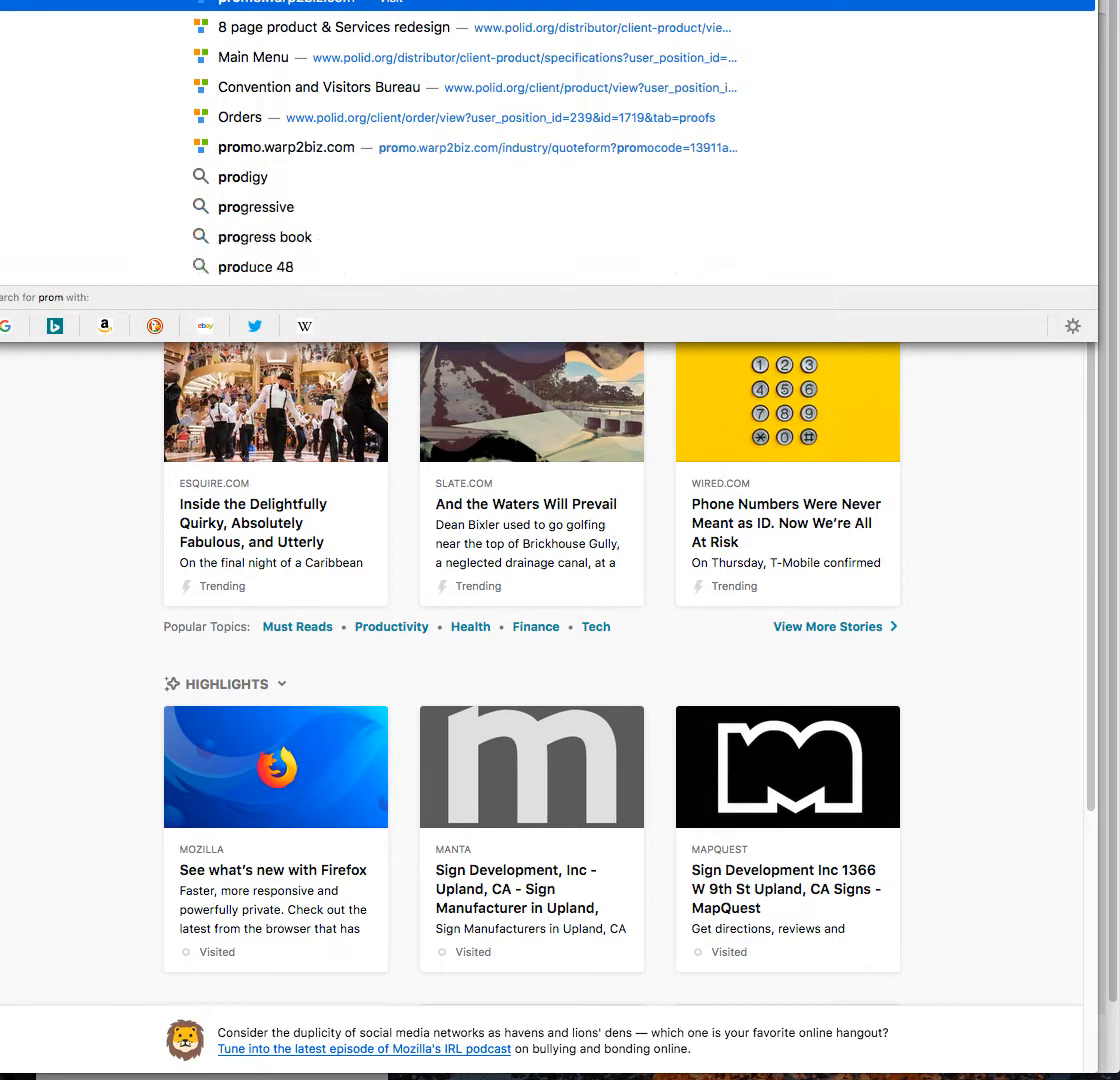
key("Return")
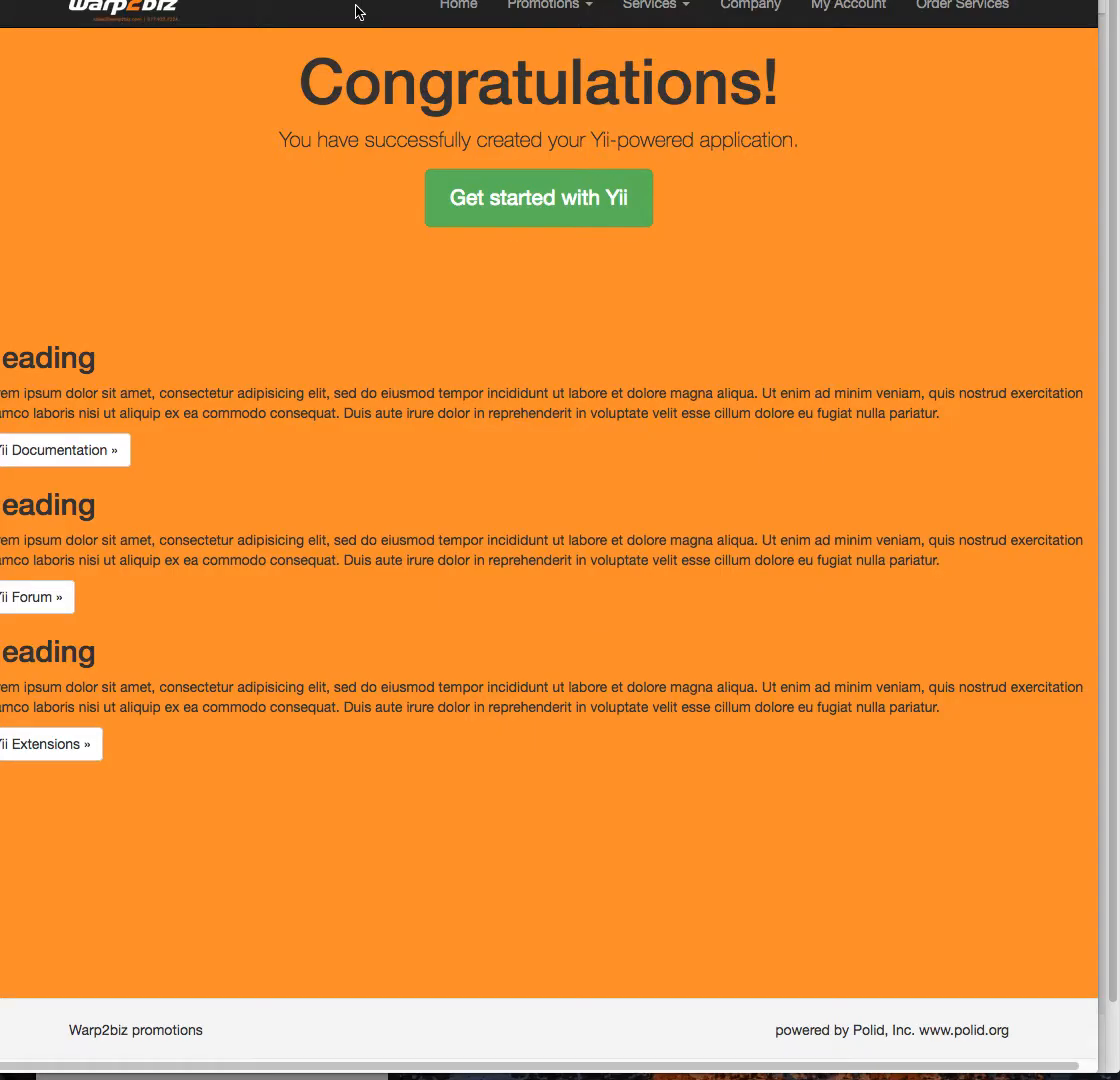
left_click(585, 15)
left_click(561, 48)
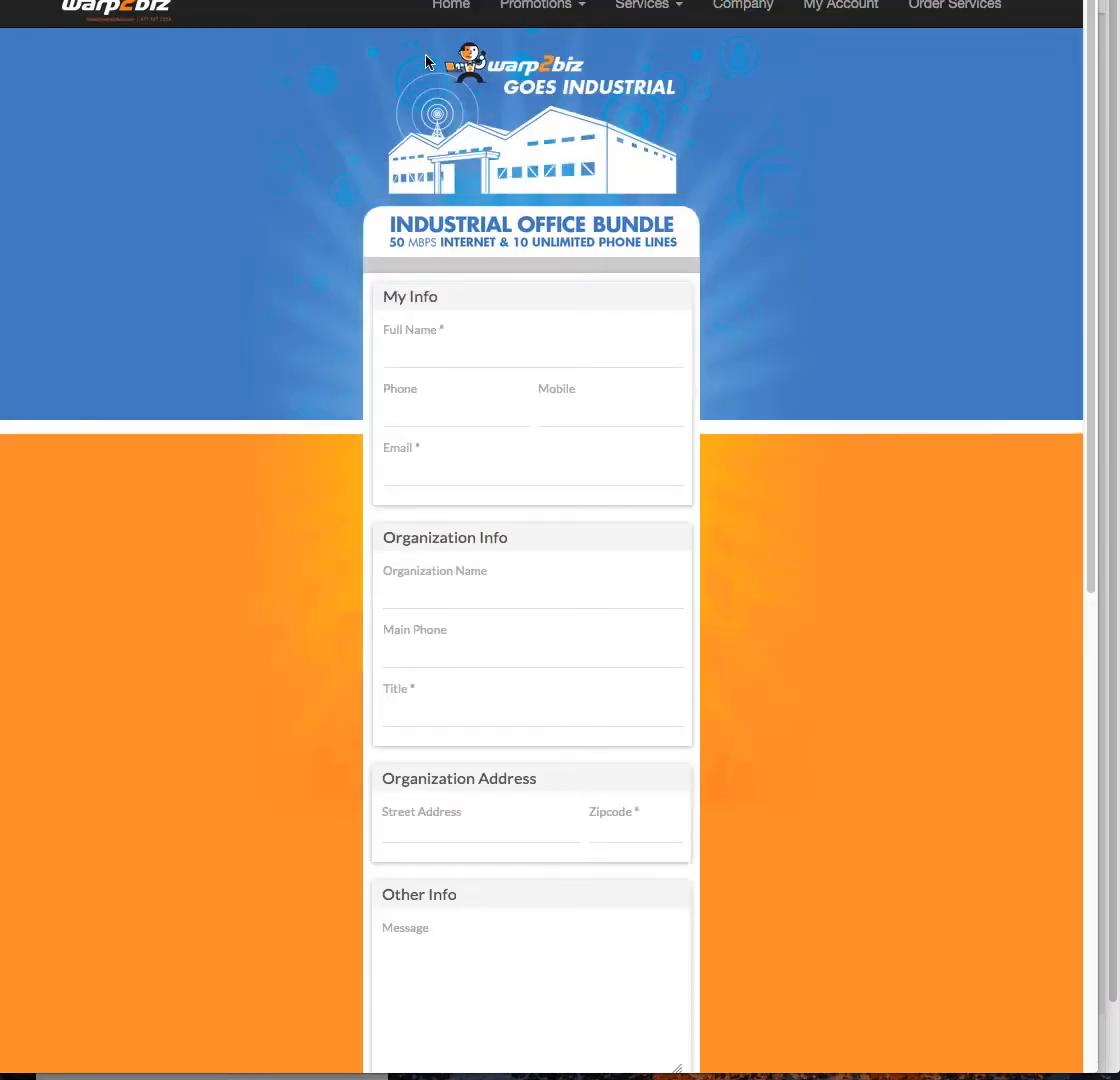
Review the fields of the Industrial Office Bundle form, and open the Industry Quote promotion
scroll(430, 378, "down", 5)
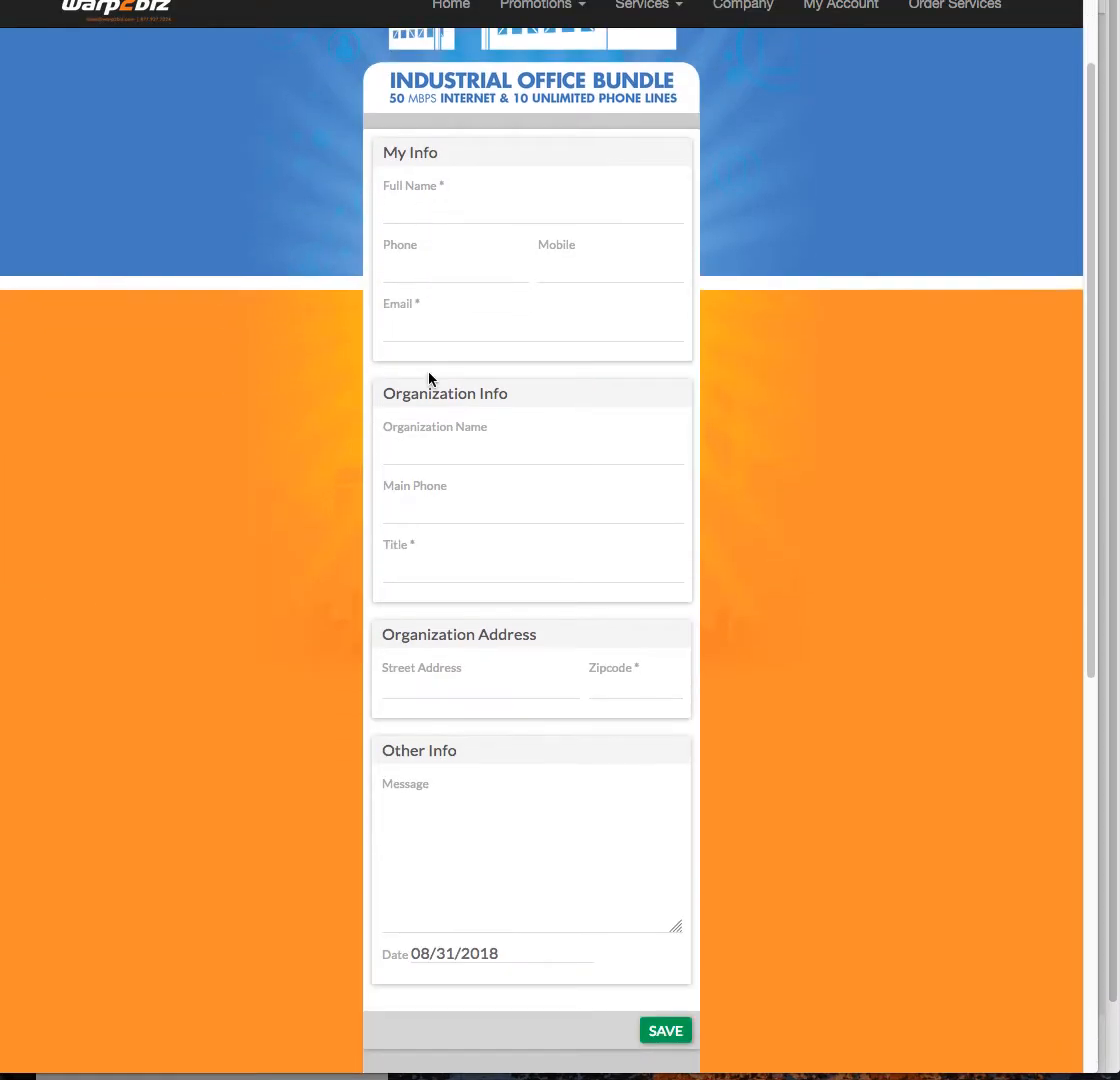
scroll(430, 378, "up", 2)
scroll(428, 376, "up", 1)
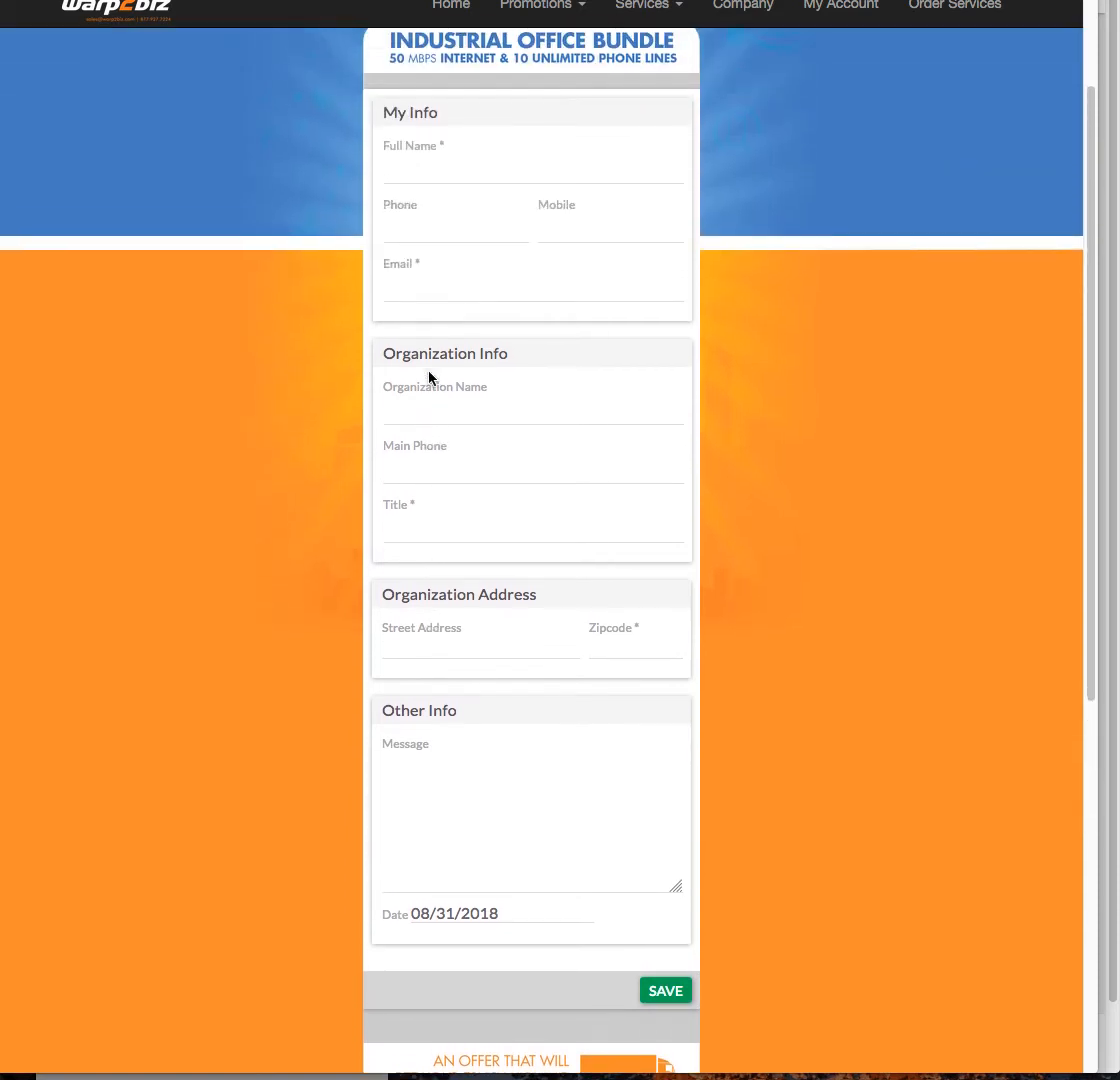
scroll(505, 240, "up", 2)
left_click(570, 8)
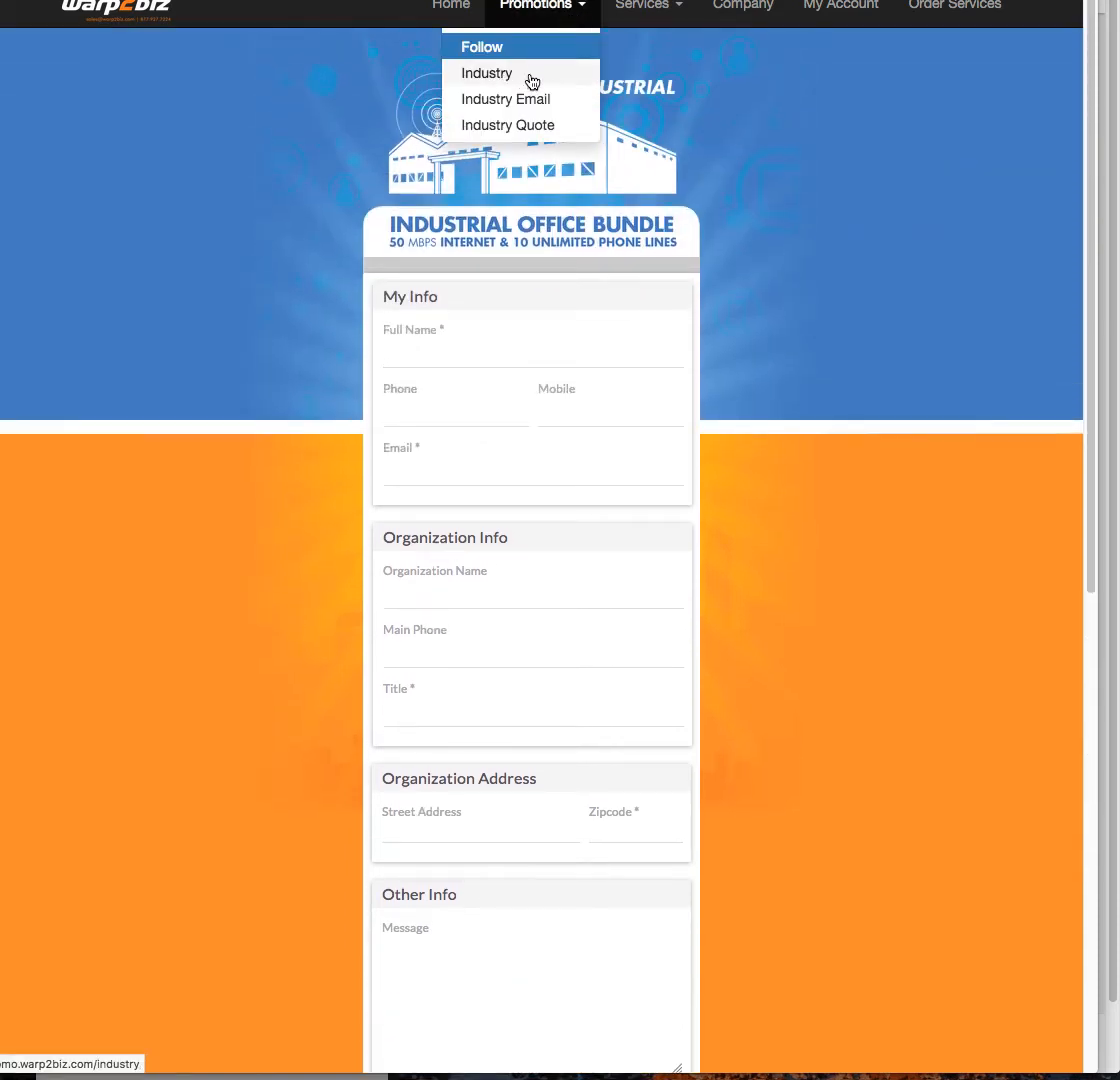
left_click(524, 125)
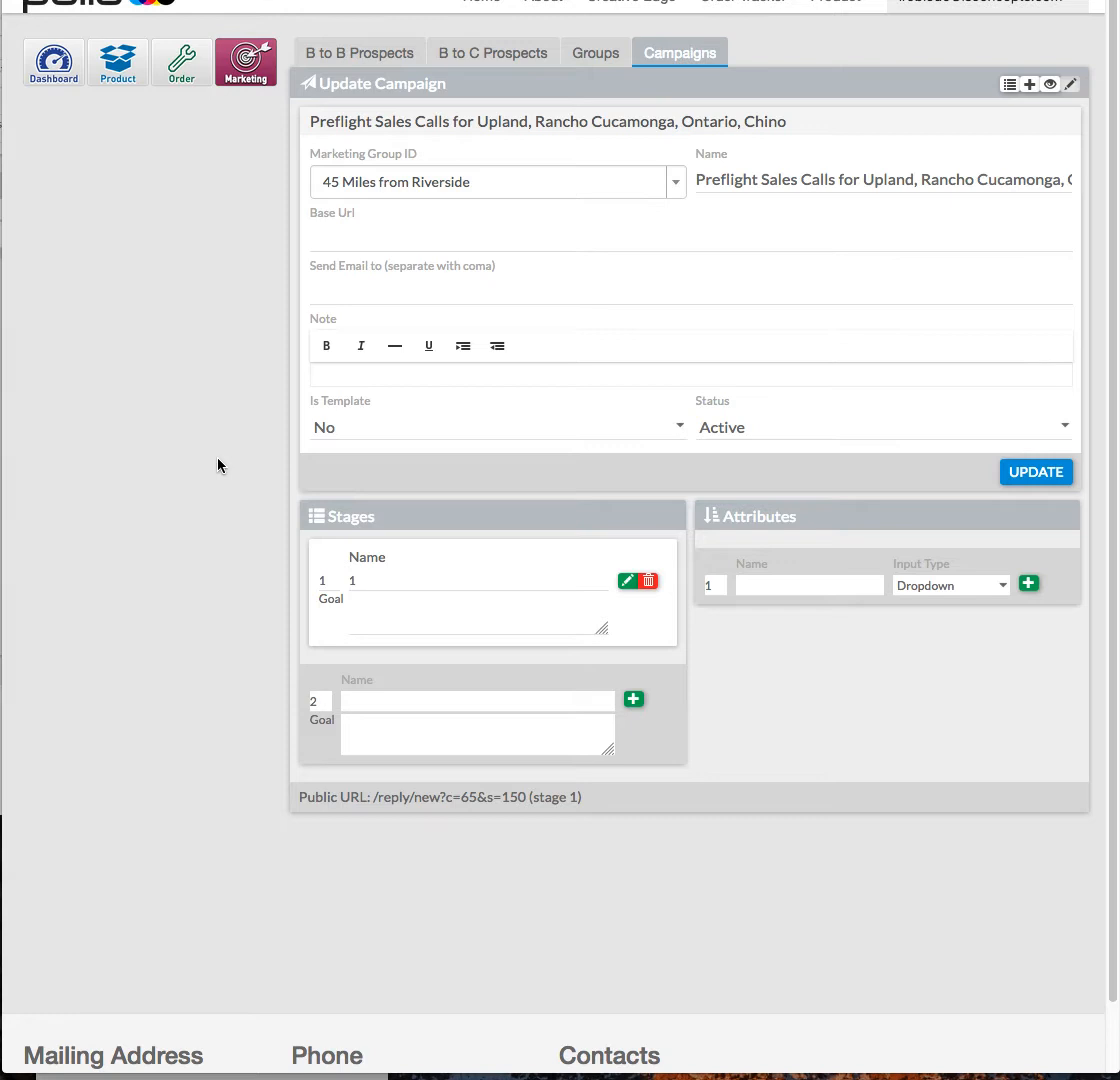
Return to Polid and open Gang Yan Diamond Products Inc from the Preflight Sales Calls campaign's prospect list to show its attributes and contacts
left_click(683, 52)
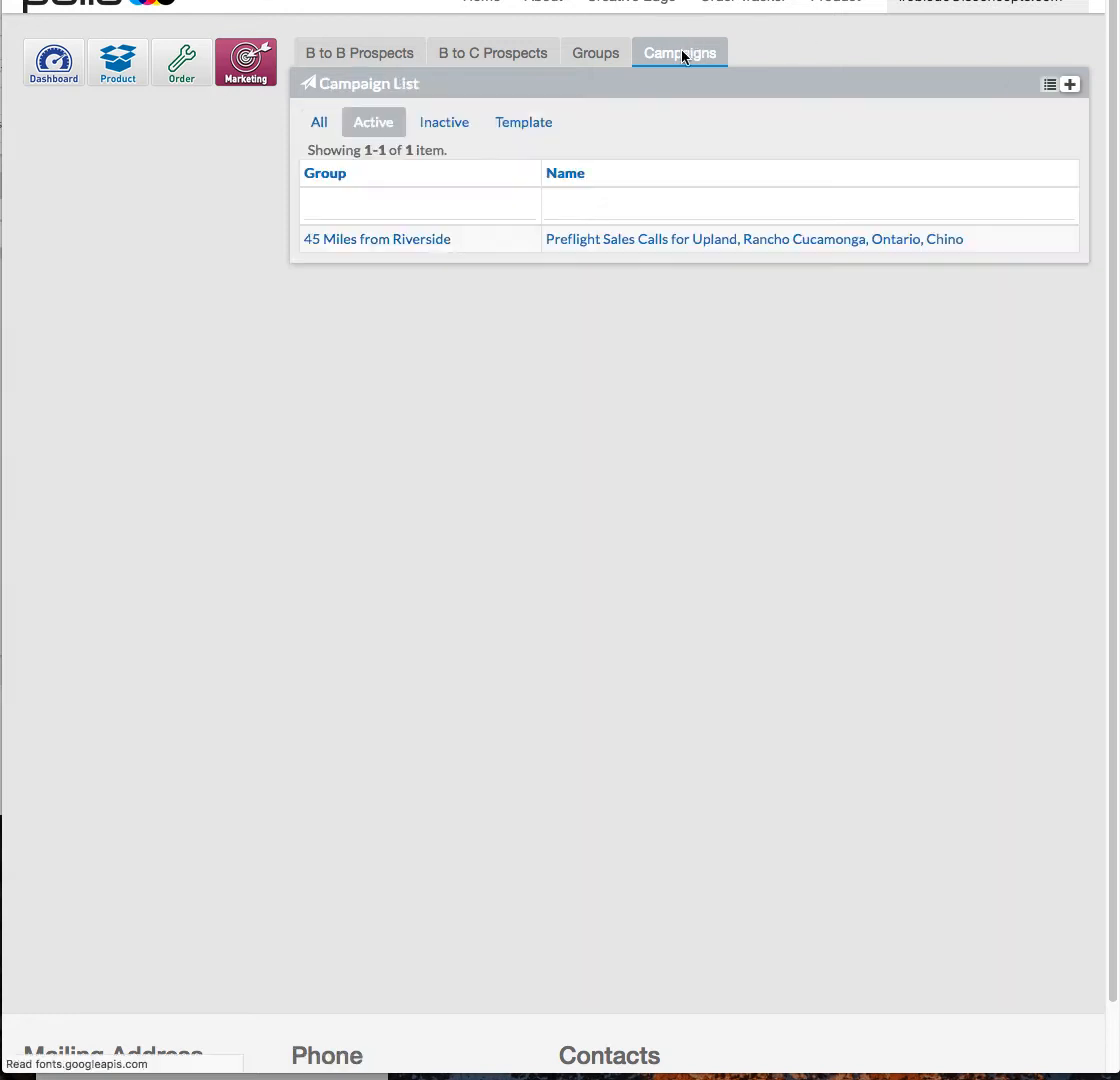
left_click(615, 239)
scroll(513, 340, "down", 5)
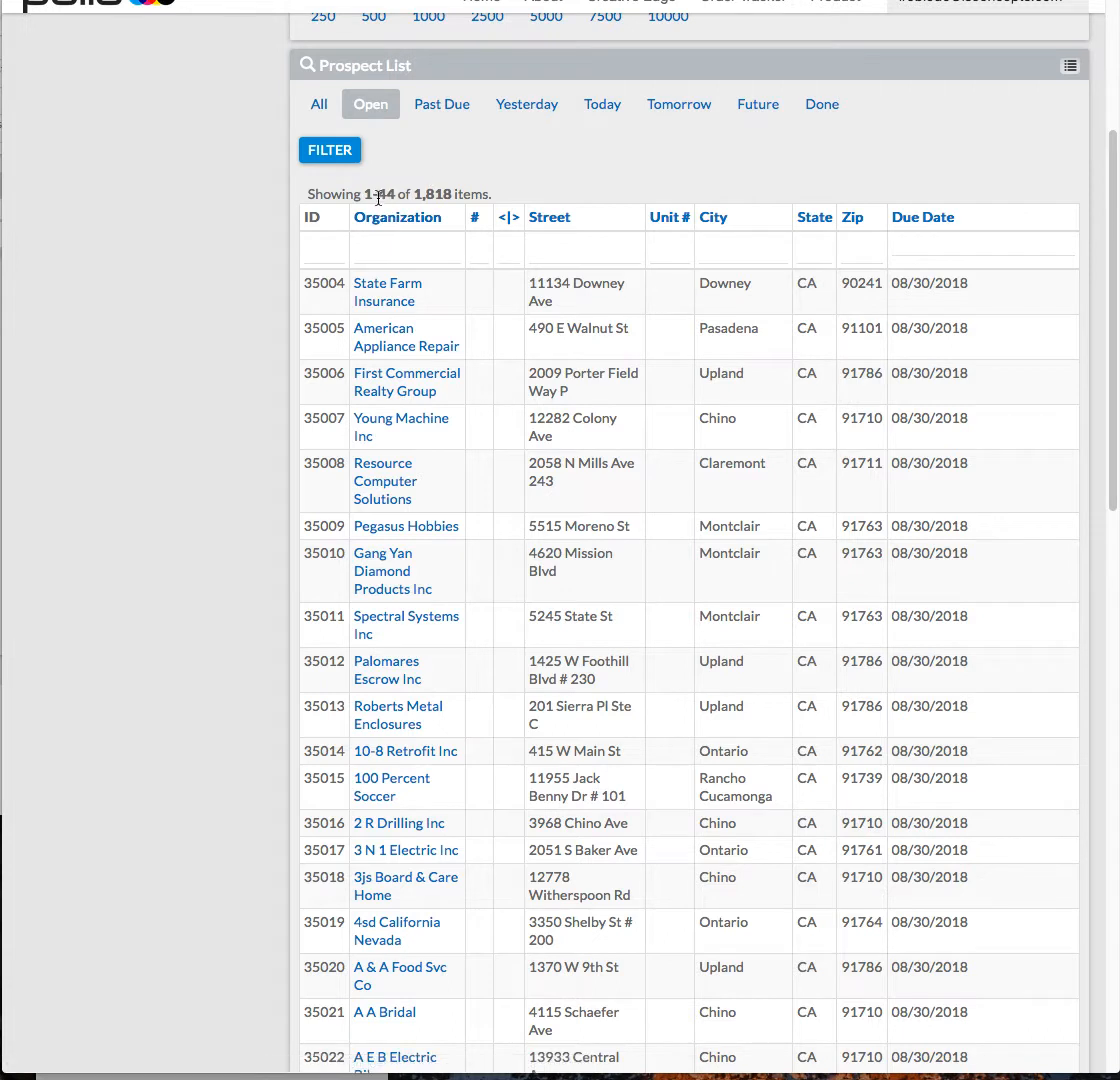
scroll(530, 210, "up", 2)
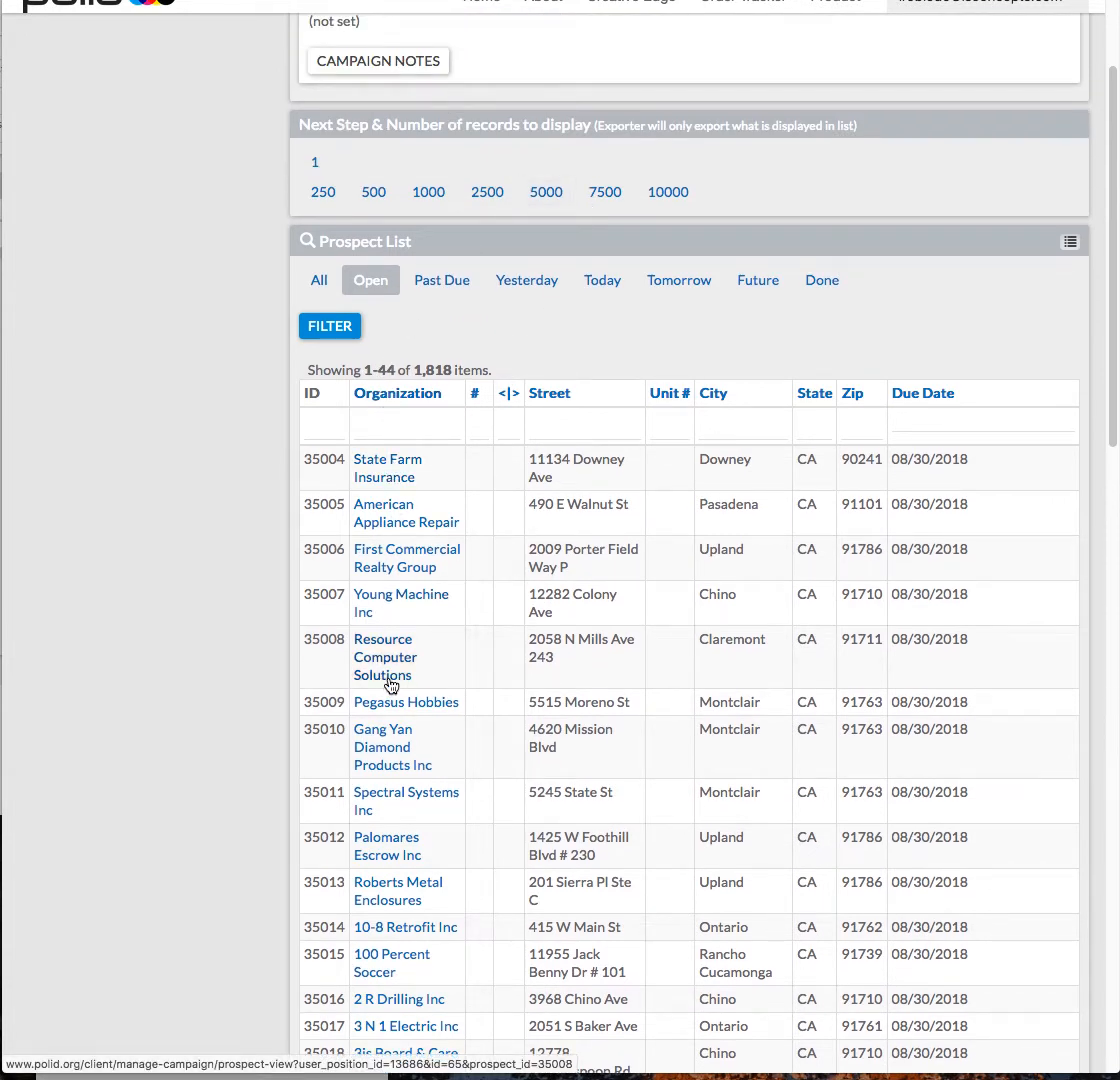
left_click(393, 752)
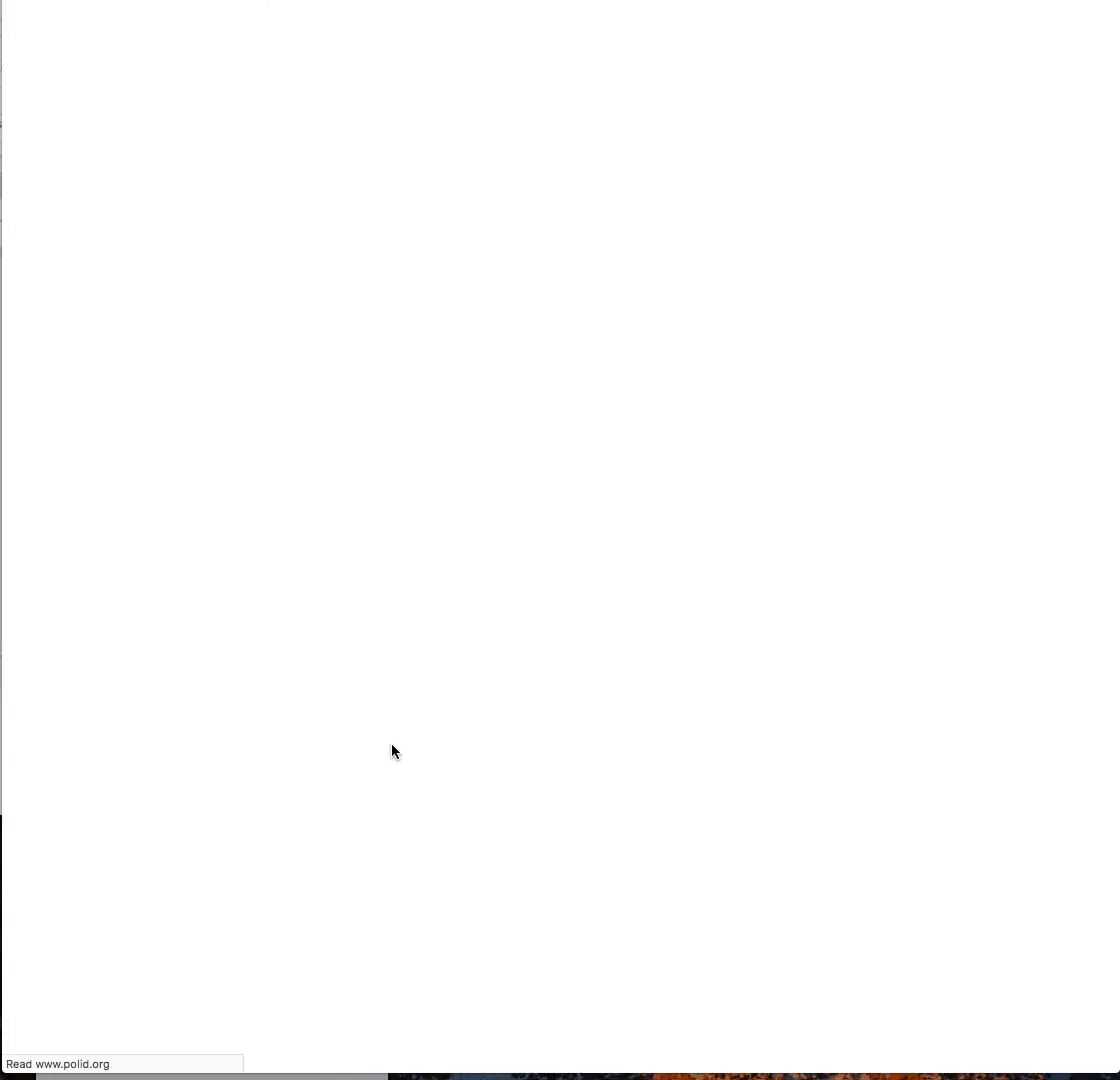
scroll(490, 505, "down", 4)
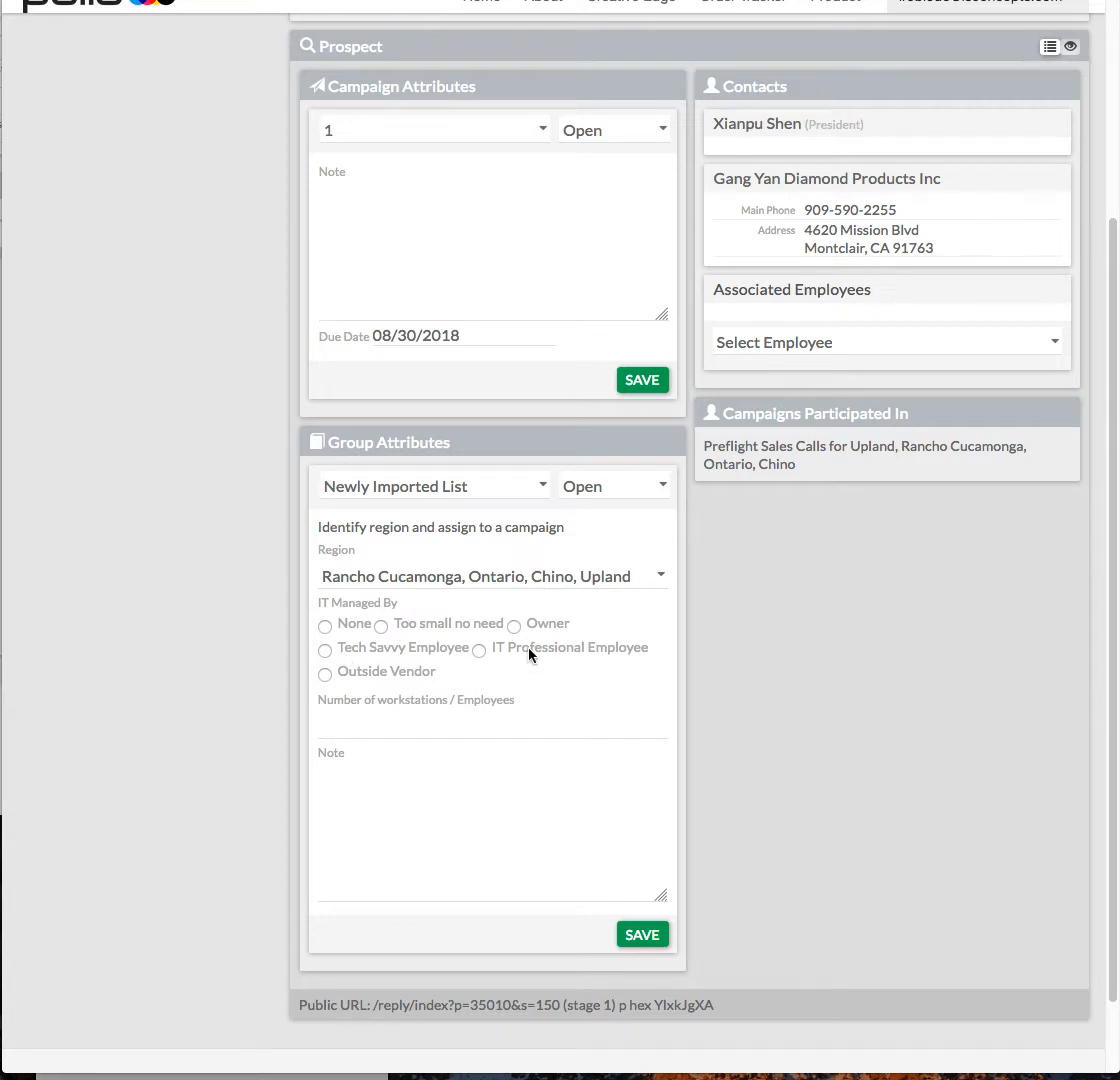
View the employee record of the prospect's president and the blank form for adding a position, and return to the campaign prospect
left_click(752, 132)
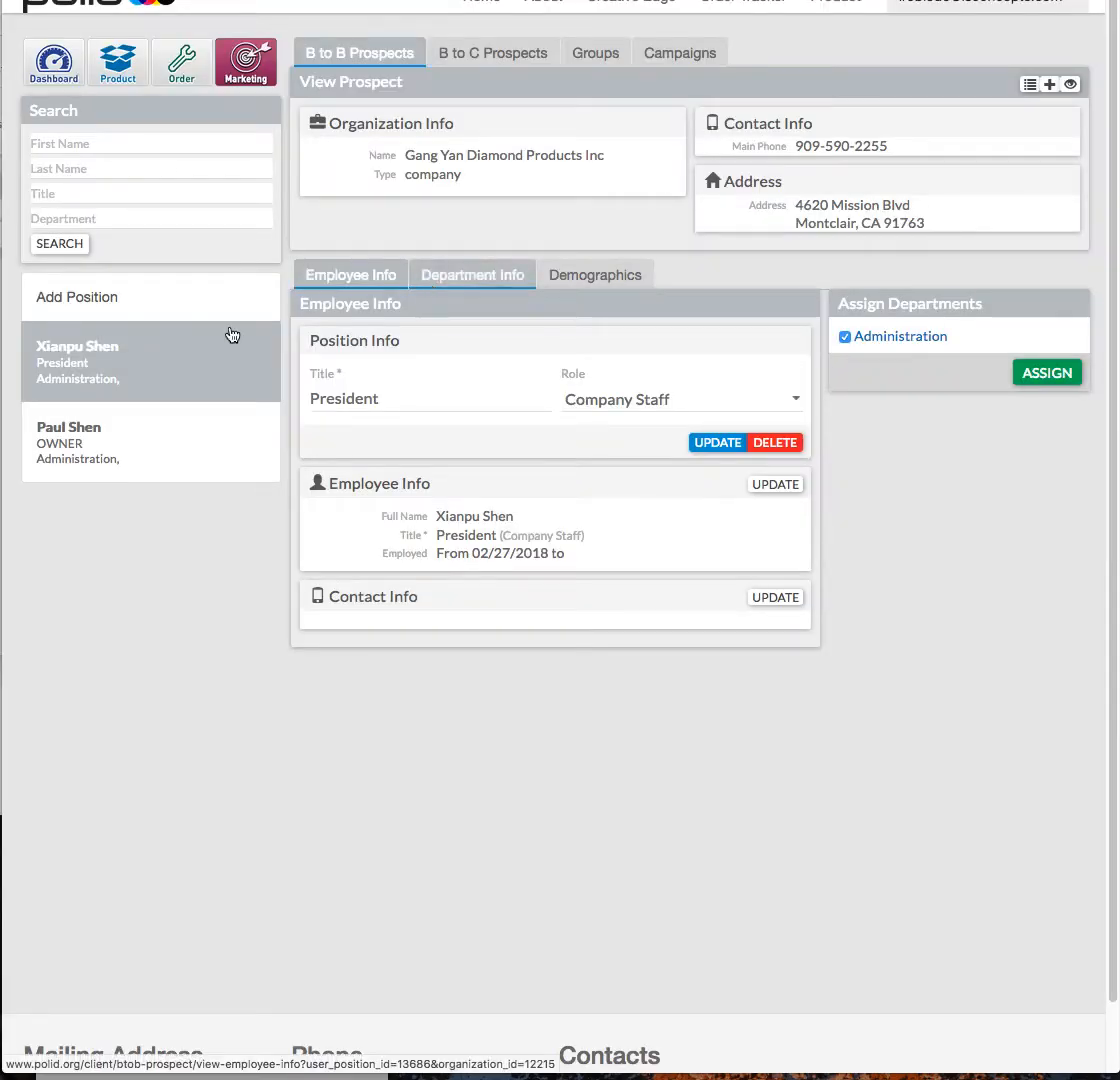
left_click(70, 309)
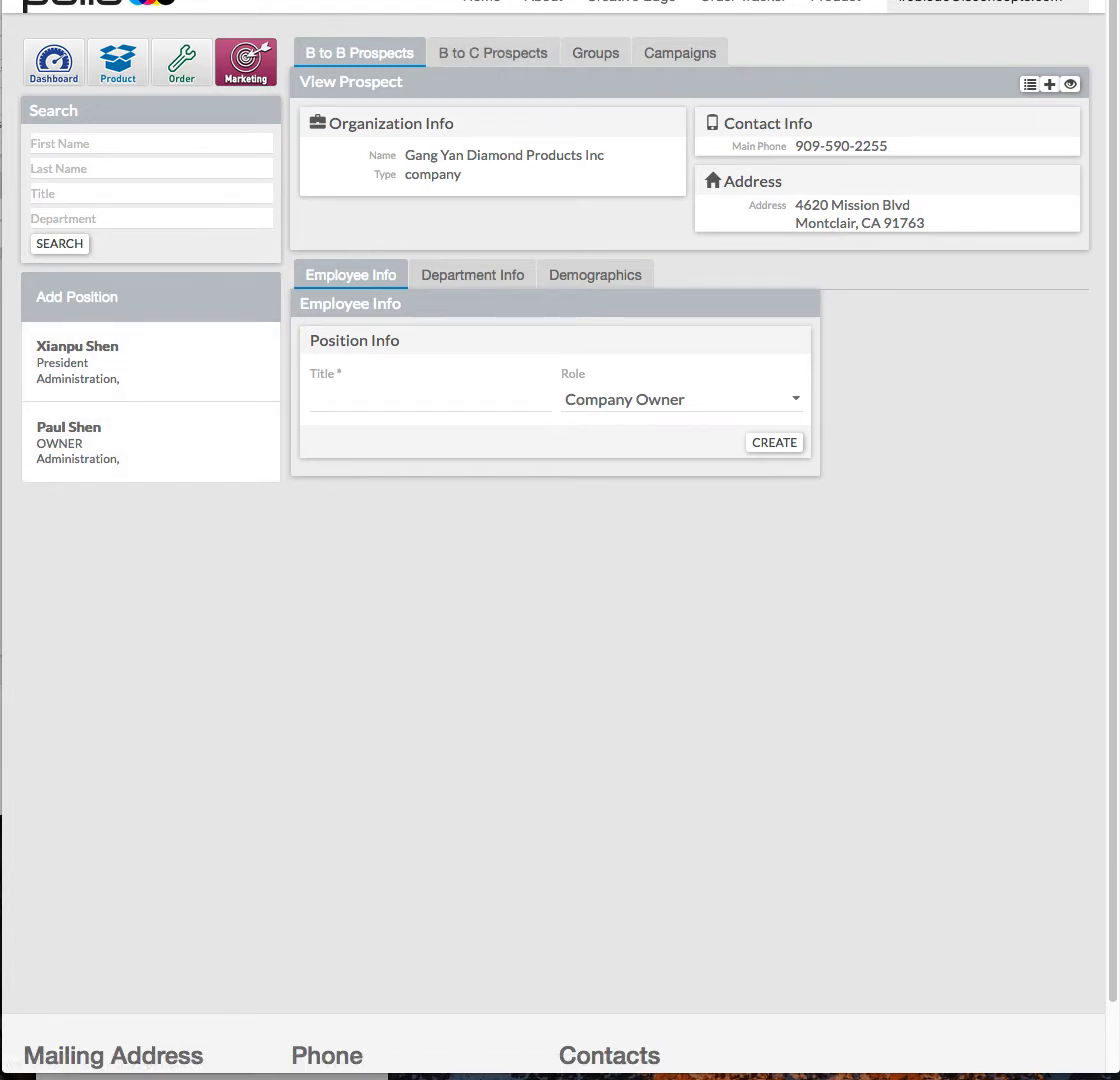
key("super+w")
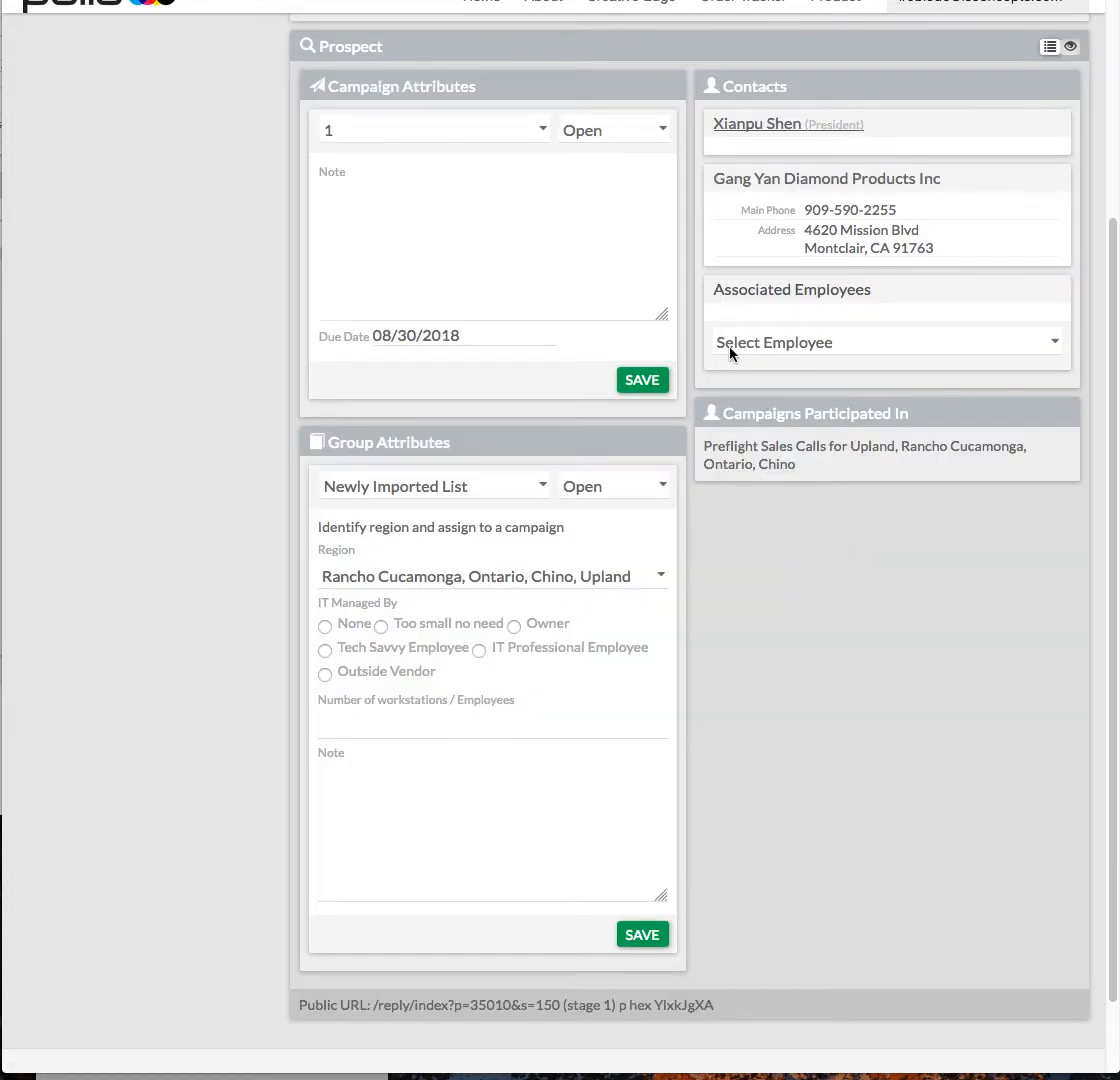
Add the company's owner to the prospect's associated employees and make the owner the main contact
left_click(812, 343)
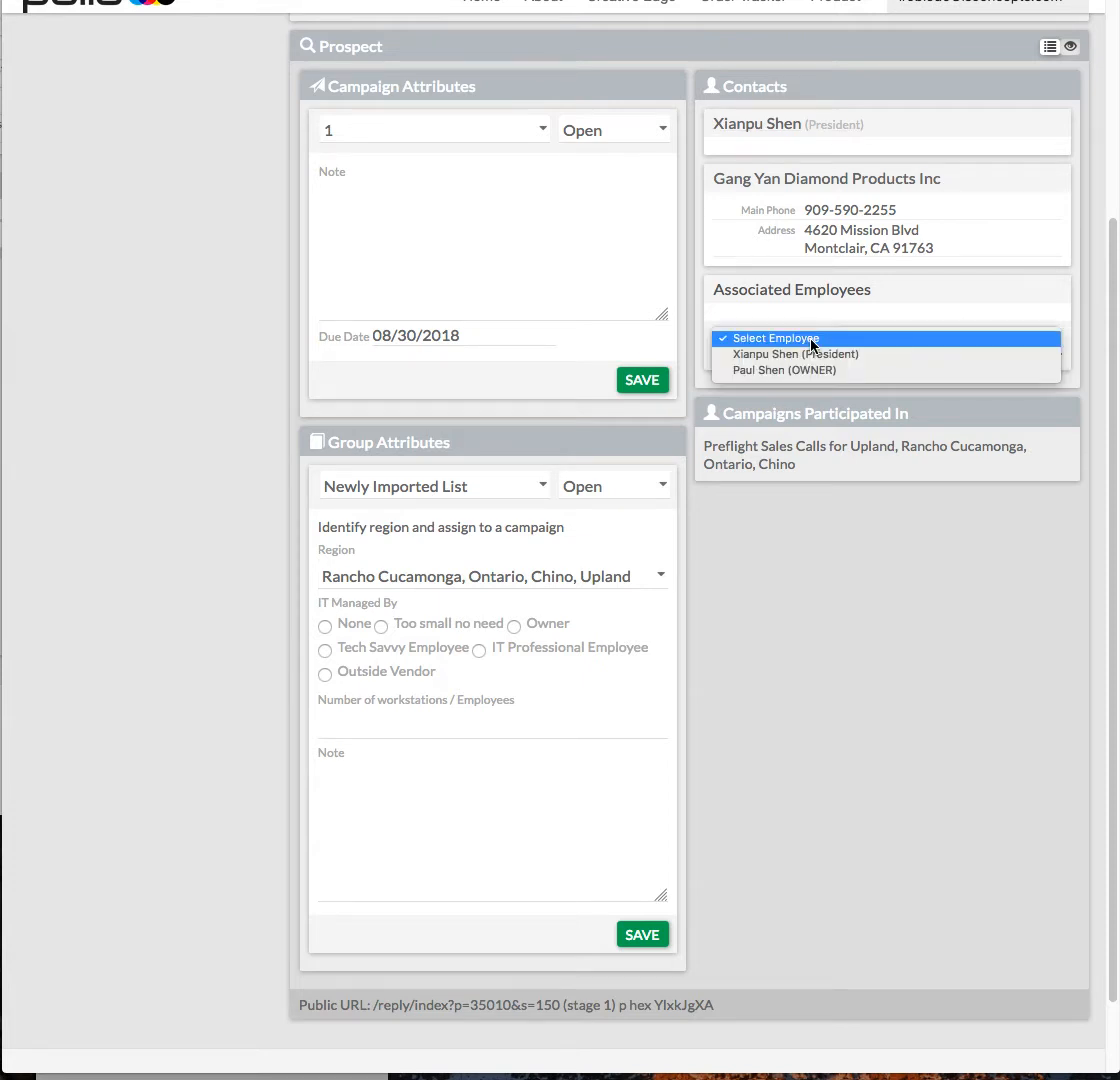
left_click(760, 372)
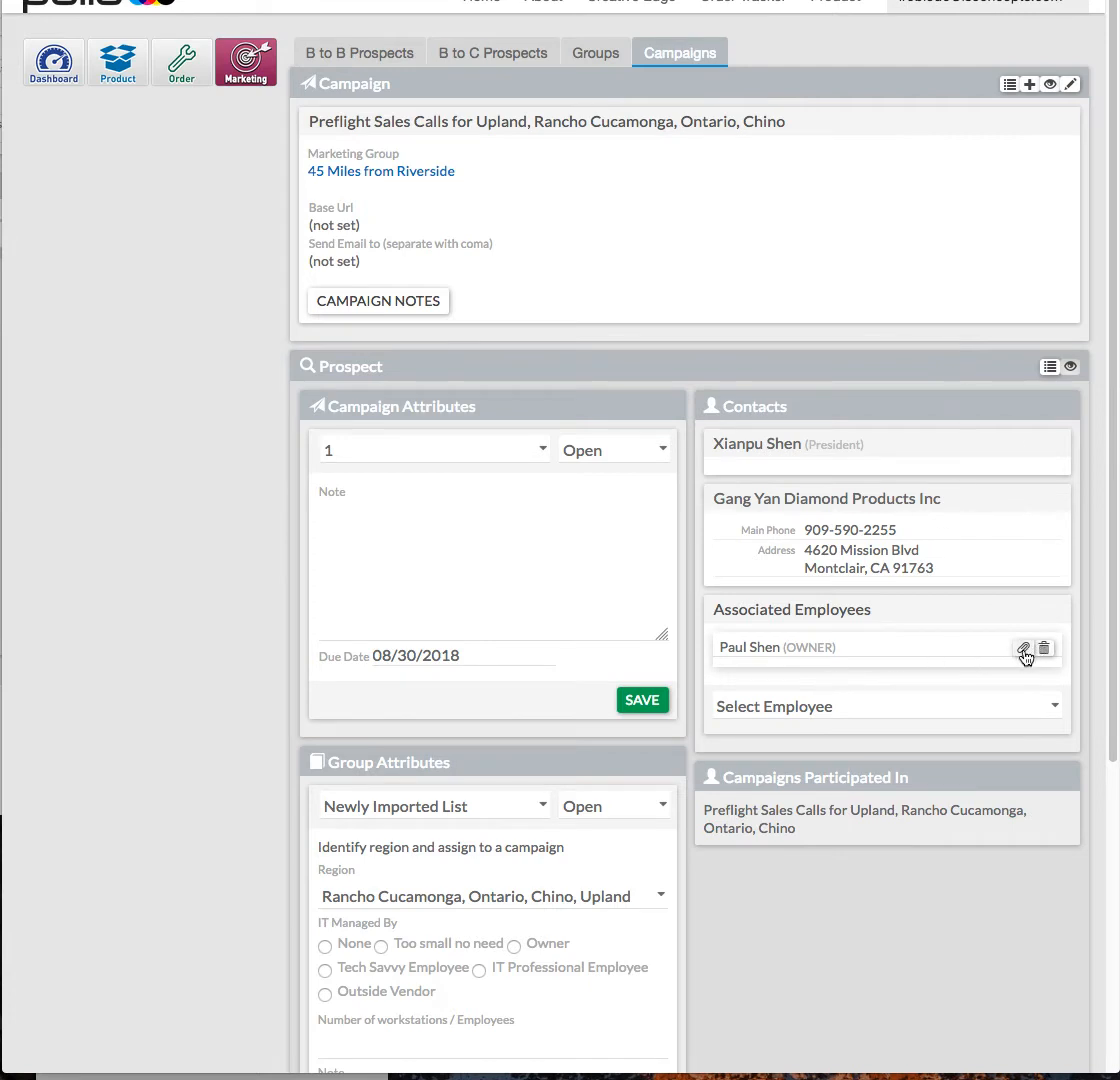
left_click(1023, 650)
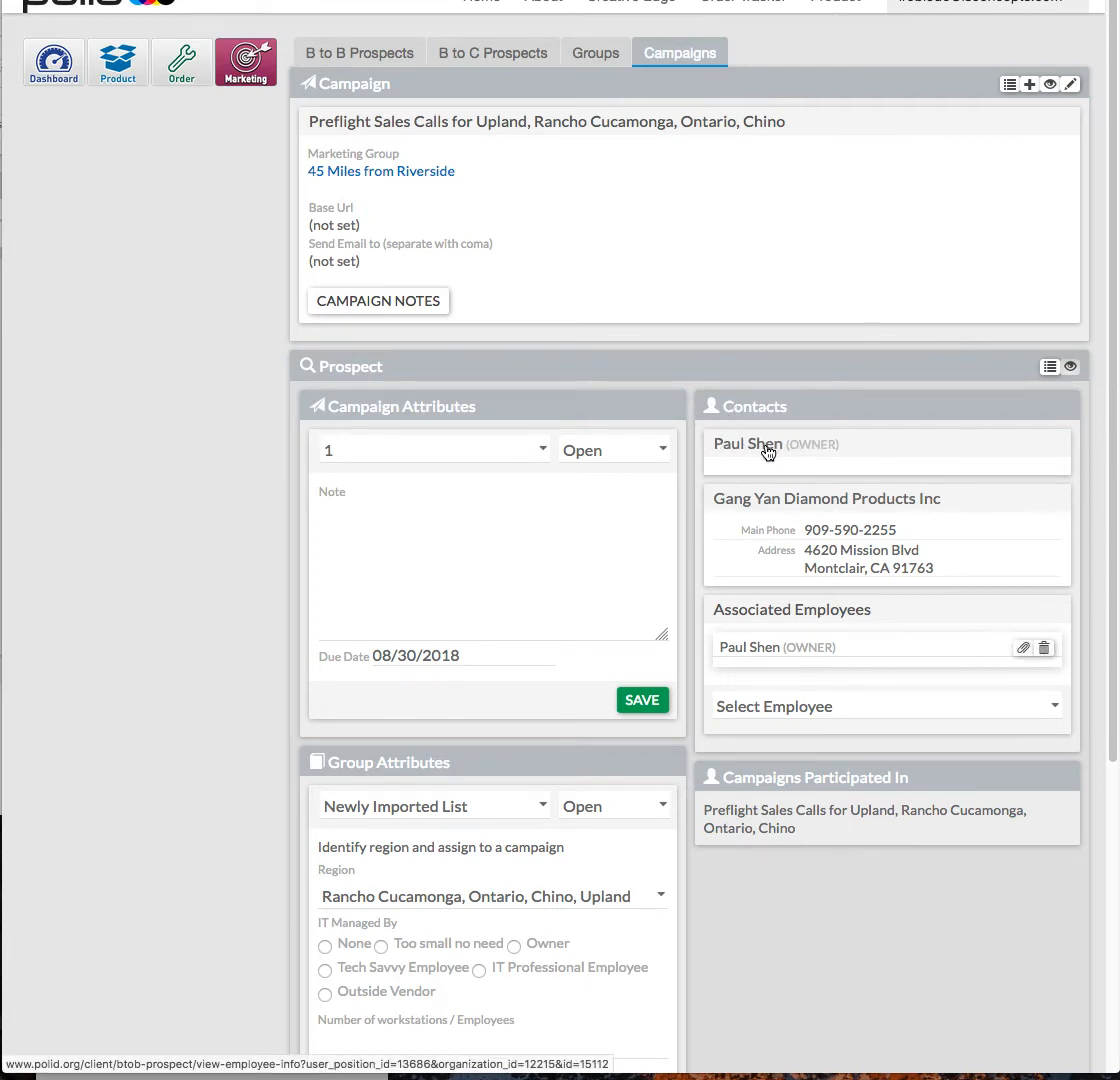
Add the company's president to the associated employees and make the president the prospect's main contact
left_click(796, 713)
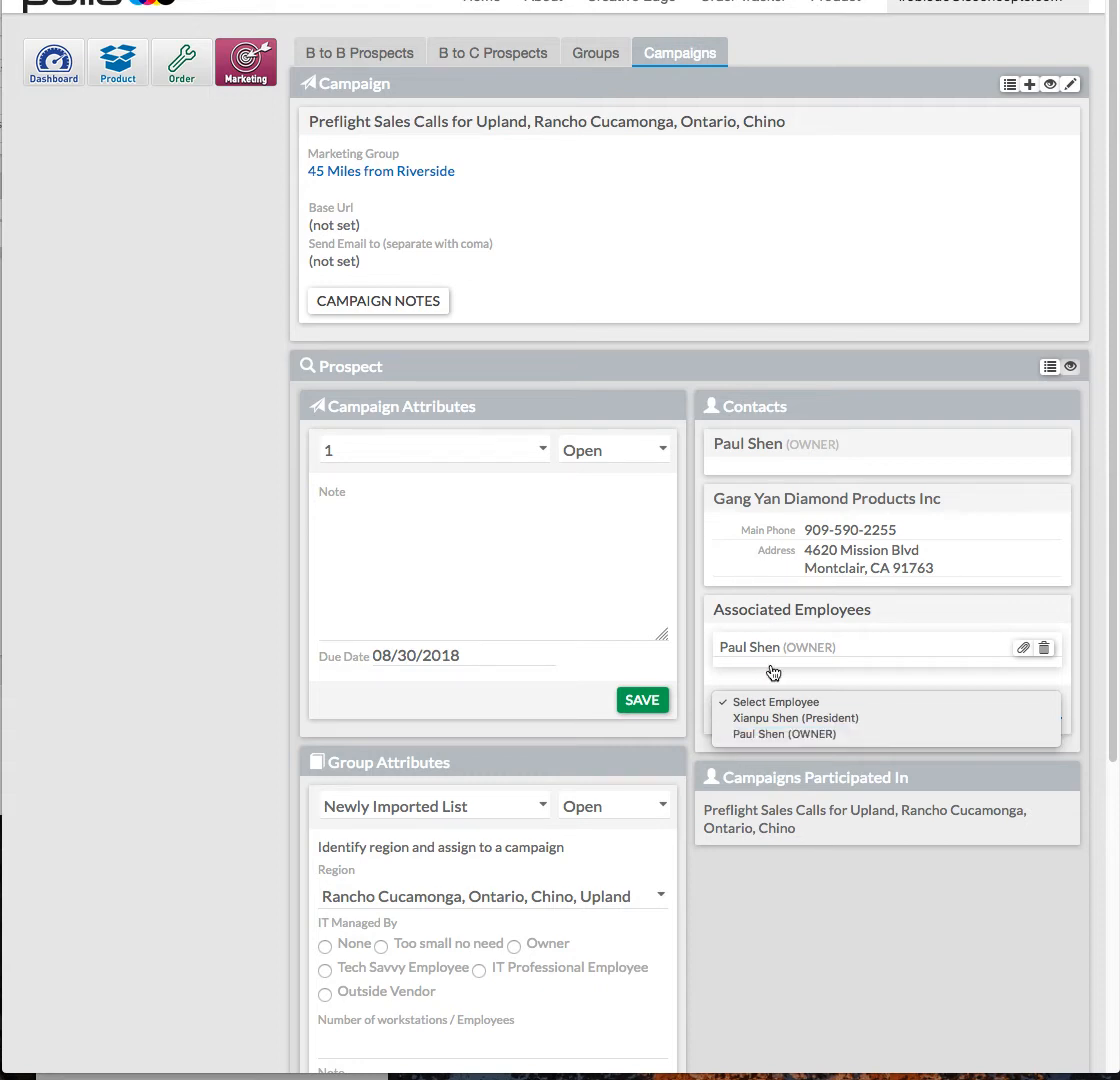
left_click(750, 718)
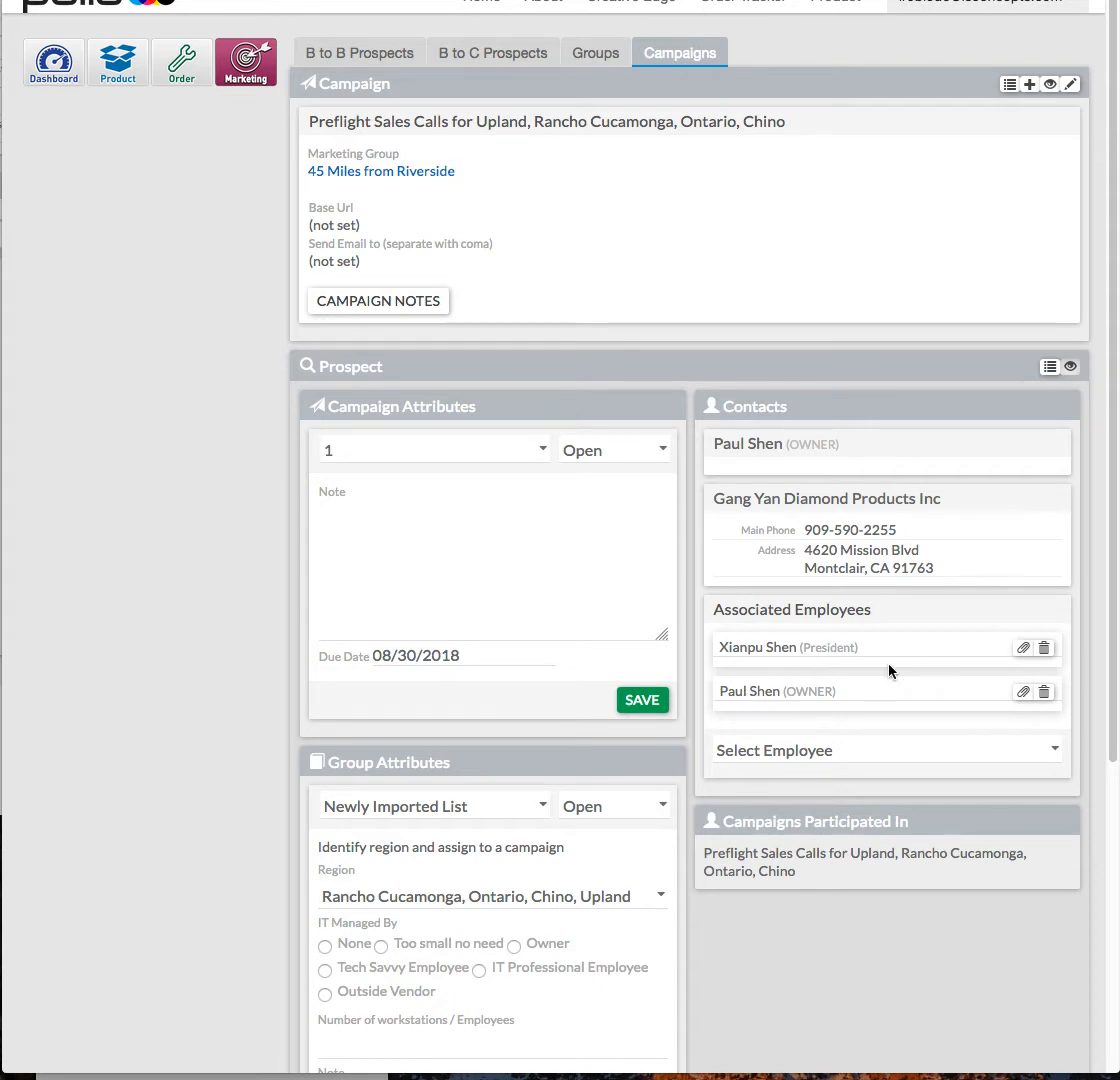
left_click(1024, 650)
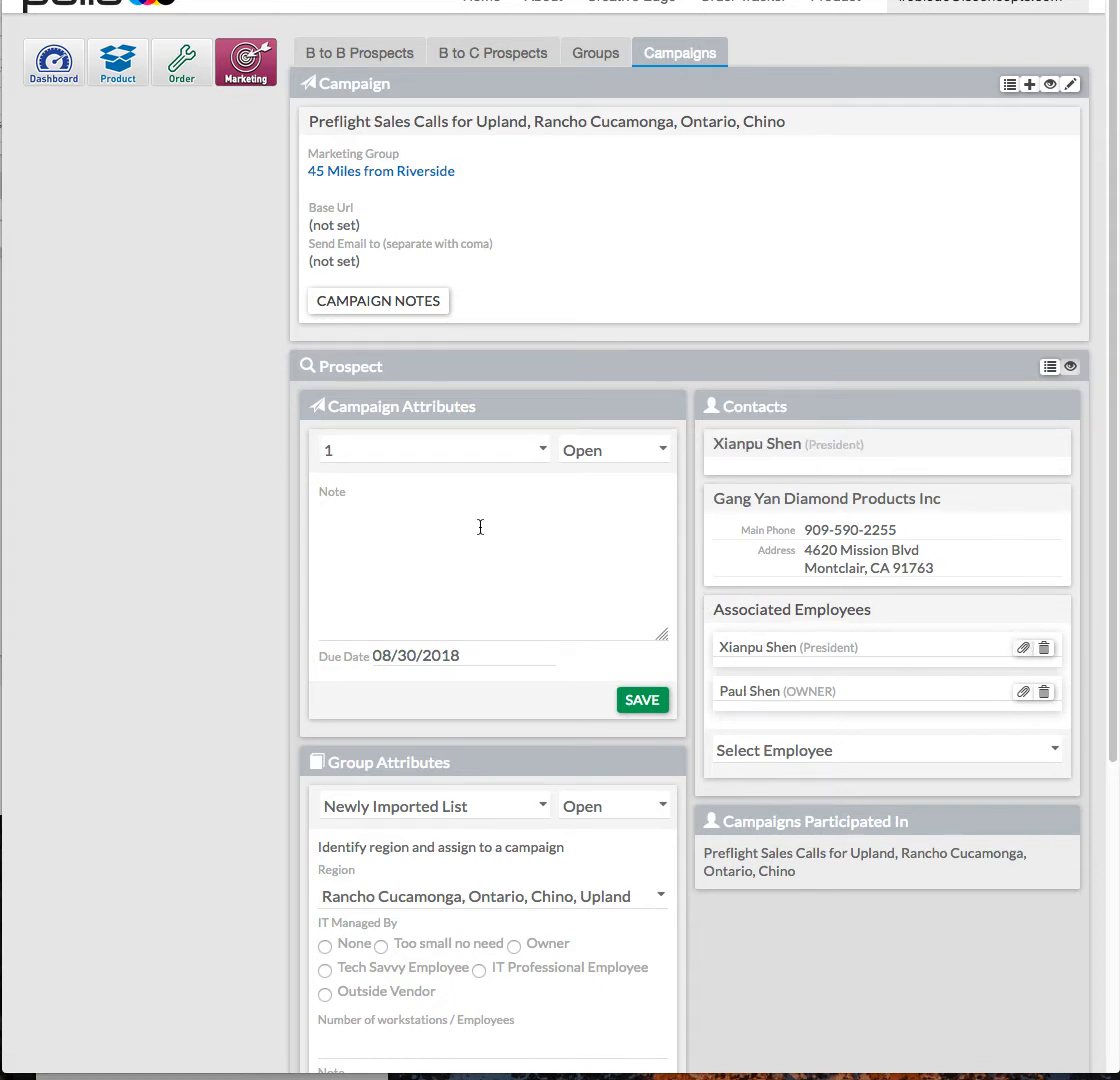
scroll(480, 525, "down", 1)
scroll(480, 527, "up", 1)
scroll(467, 484, "down", 8)
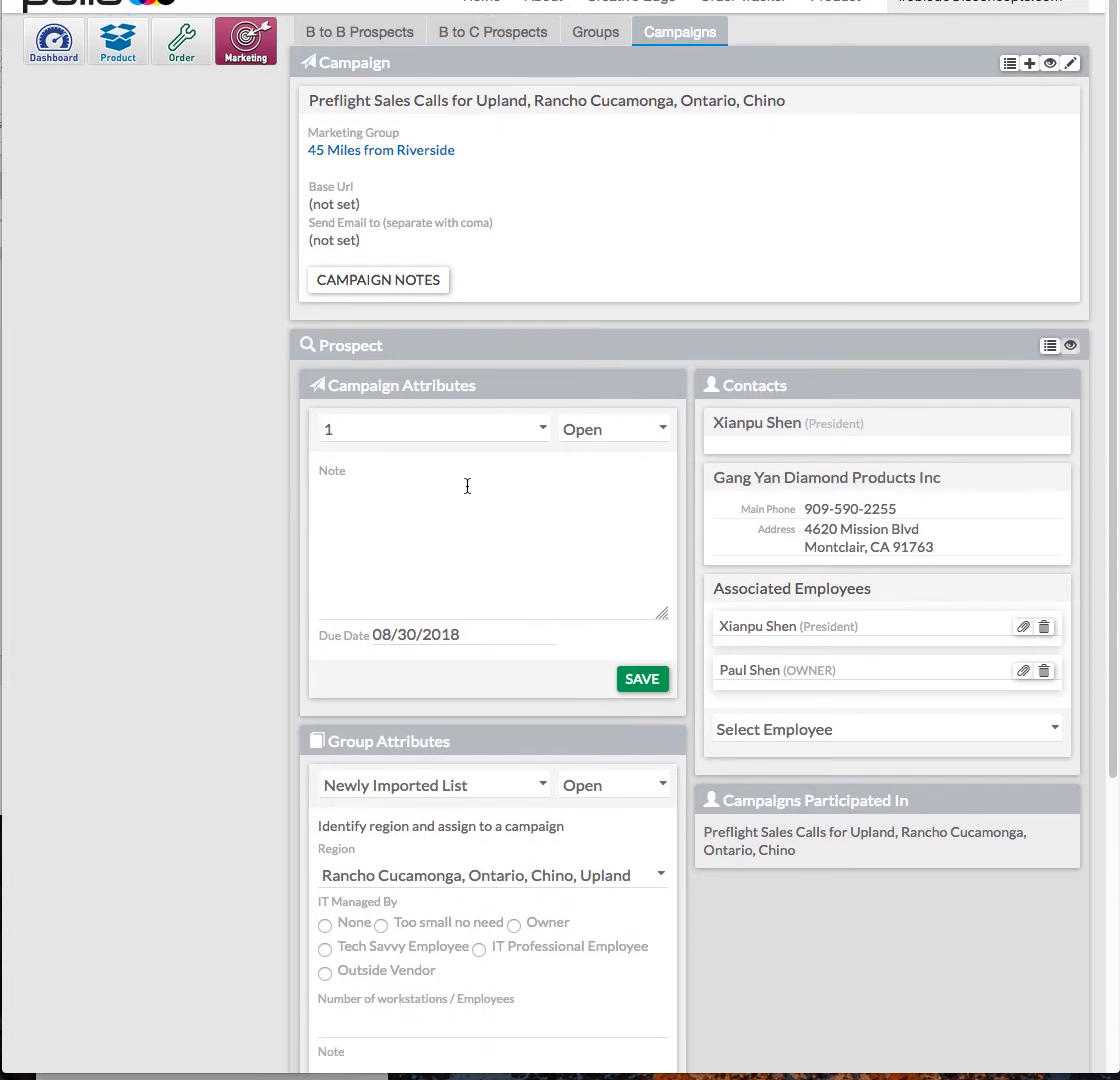
scroll(467, 484, "up", 8)
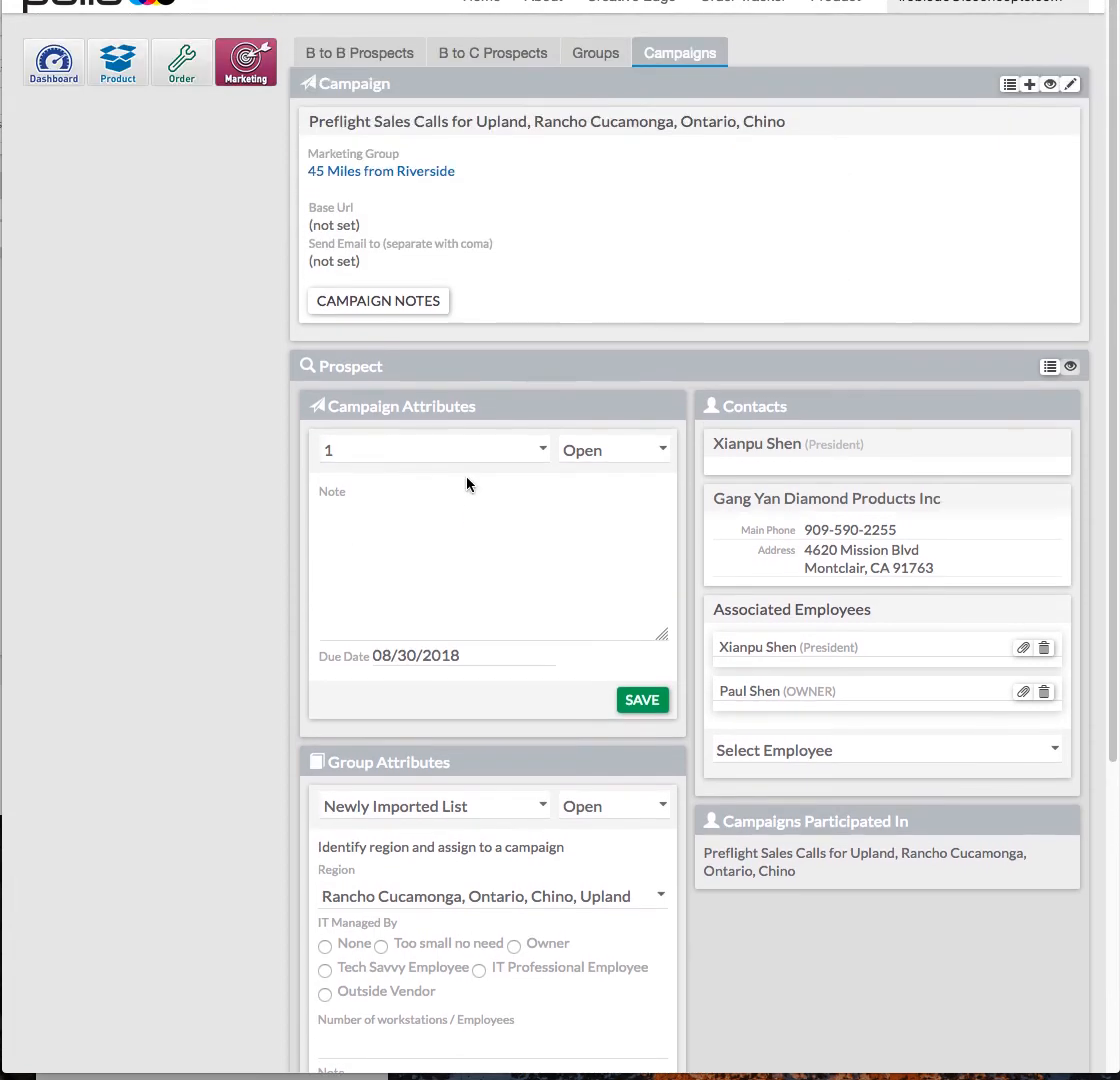